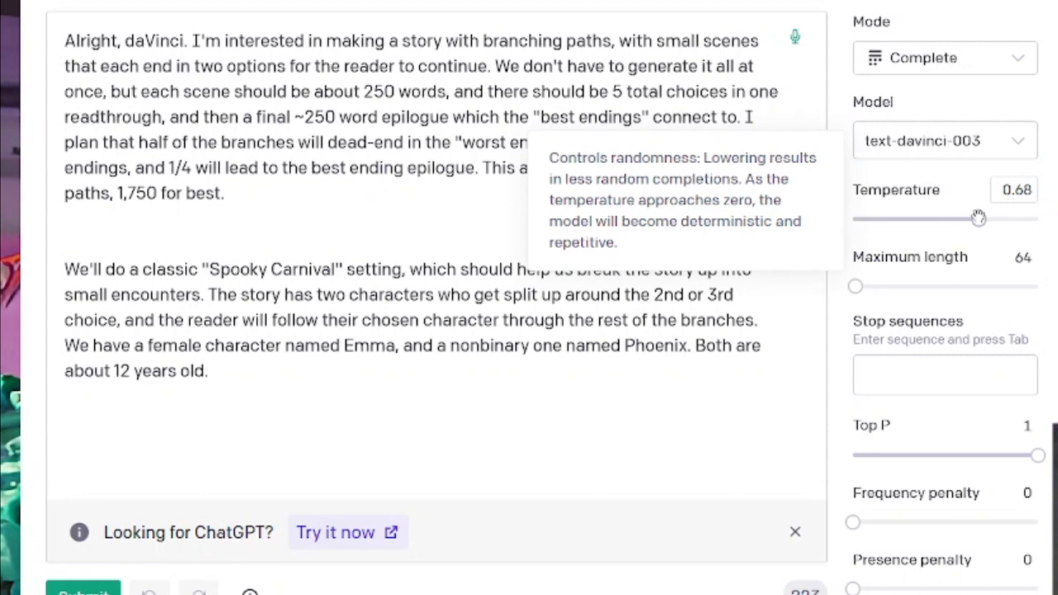
Step: Set the maximum length to 2164 tokens and the frequency penalty to 0.24
{"action": "left_click_drag", "start_coordinate": [855, 286], "coordinate": [955, 286]}
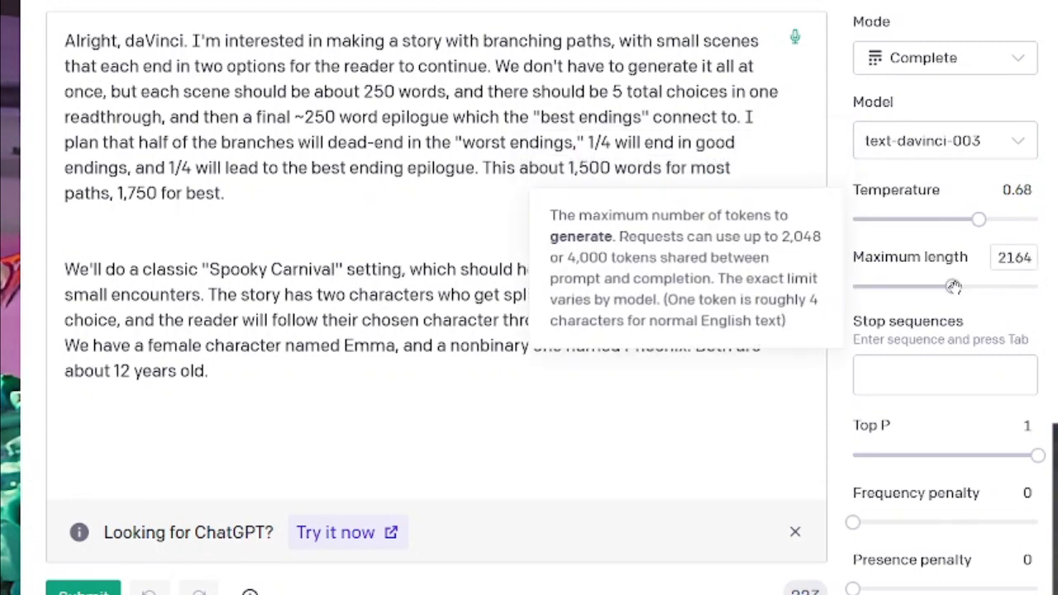
{"action": "scroll", "coordinate": [930, 329], "scroll_direction": "down", "scroll_amount": 2}
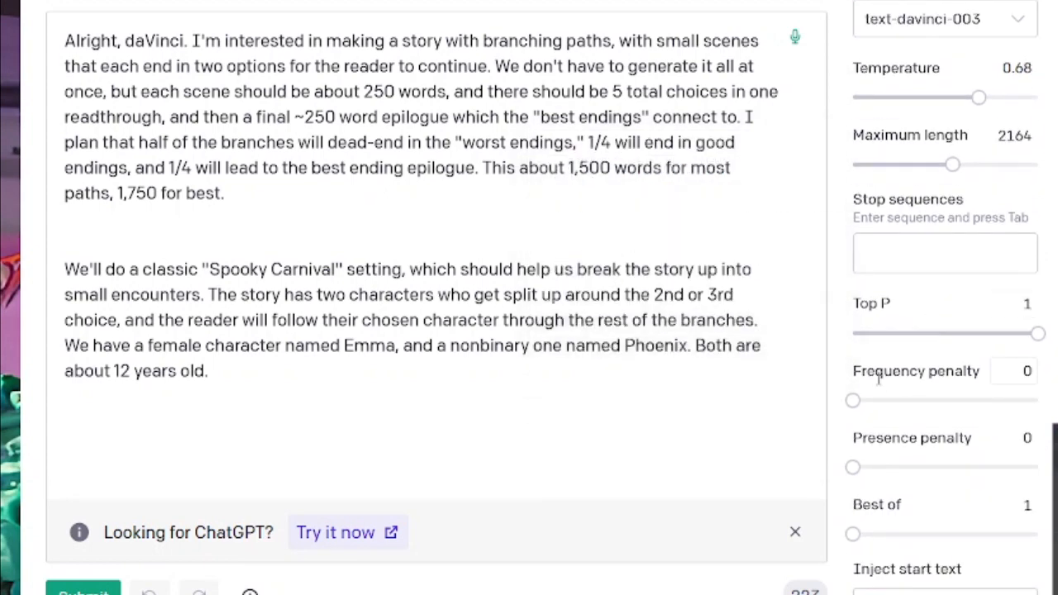
{"action": "left_click_drag", "start_coordinate": [853, 400], "coordinate": [879, 400]}
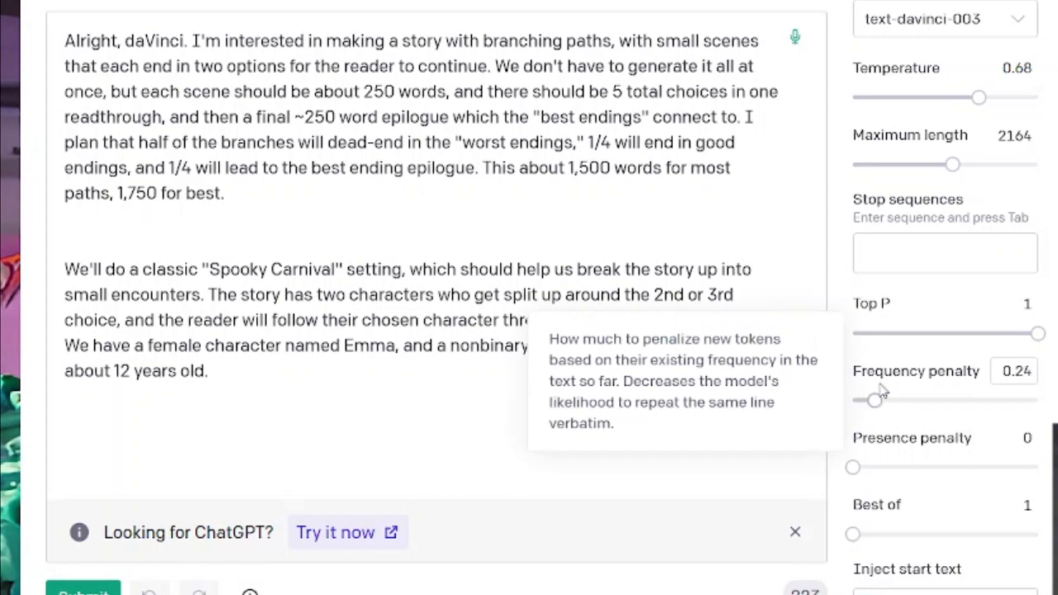
{"action": "scroll", "coordinate": [880, 400], "scroll_direction": "down", "scroll_amount": 2}
{"action": "scroll", "coordinate": [876, 289], "scroll_direction": "down", "scroll_amount": 1}
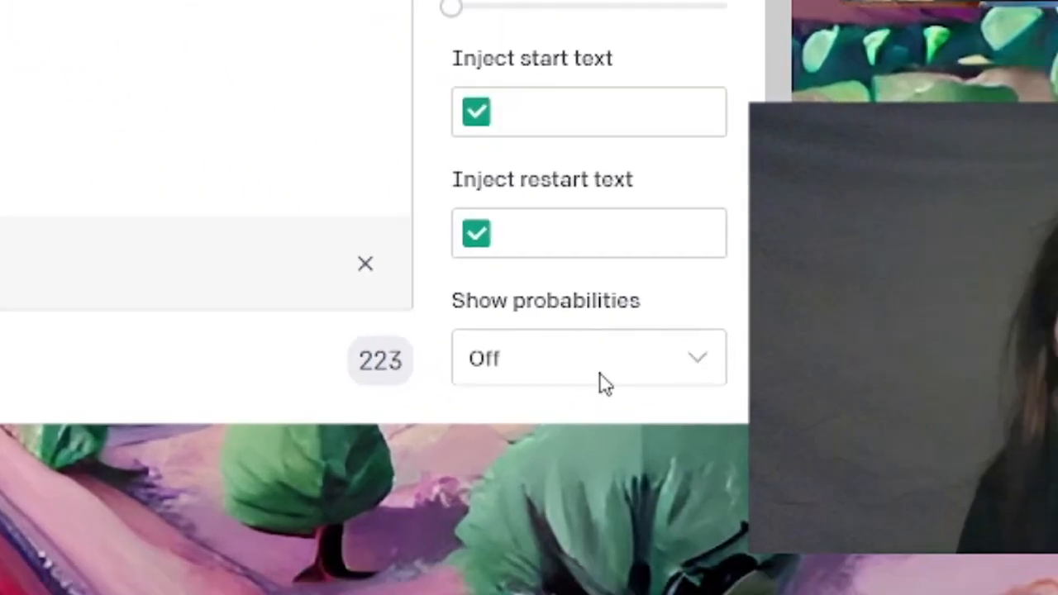
{"action": "left_click", "coordinate": [951, 589]}
{"action": "left_click", "coordinate": [583, 405]}
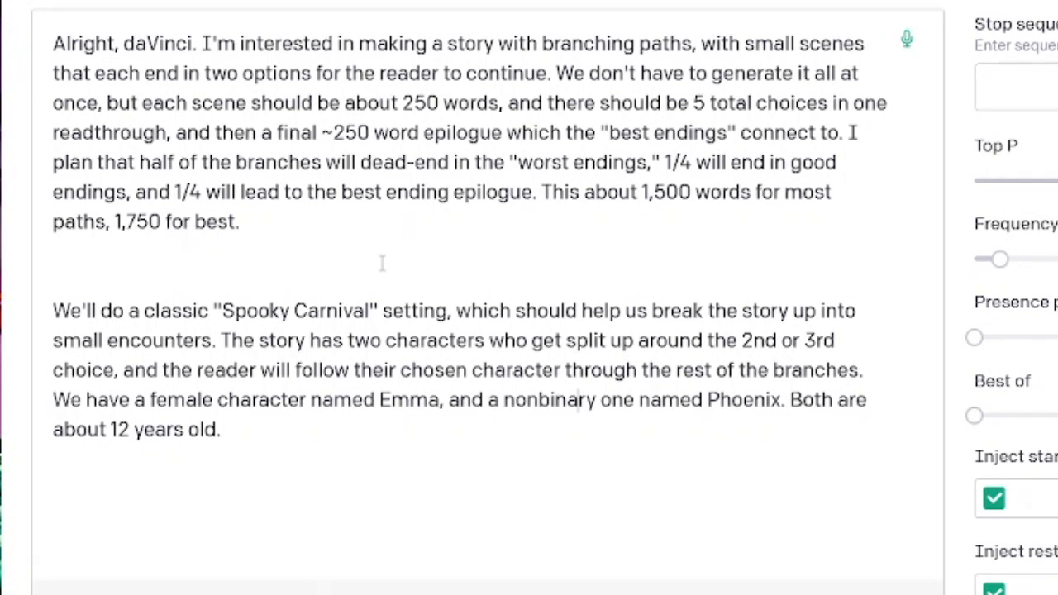
Step: Remove the extra blank line between the two prompt paragraphs and reword the characters' split to "at the 2nd scene"
{"action": "left_click", "coordinate": [261, 257]}
{"action": "key", "text": "BackSpace"}
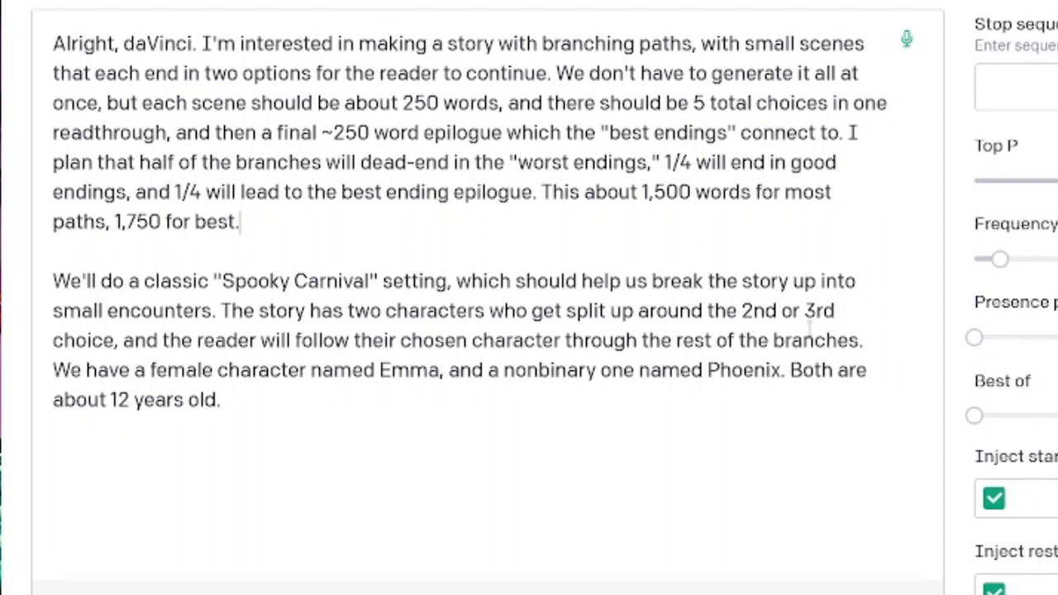
{"action": "left_click_drag", "start_coordinate": [640, 315], "coordinate": [824, 312]}
{"action": "type", "text": "aths, a"}
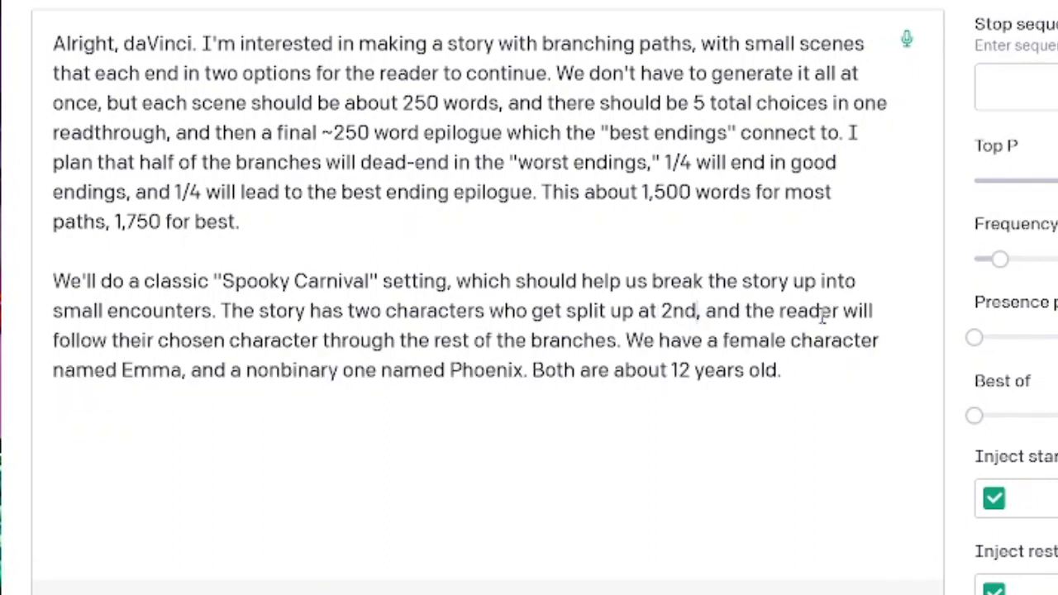
{"action": "key", "text": "ctrl+Left"}
{"action": "type", "text": "the"}
{"action": "key", "text": "ctrl+Right"}
{"action": "key", "text": "Left"}
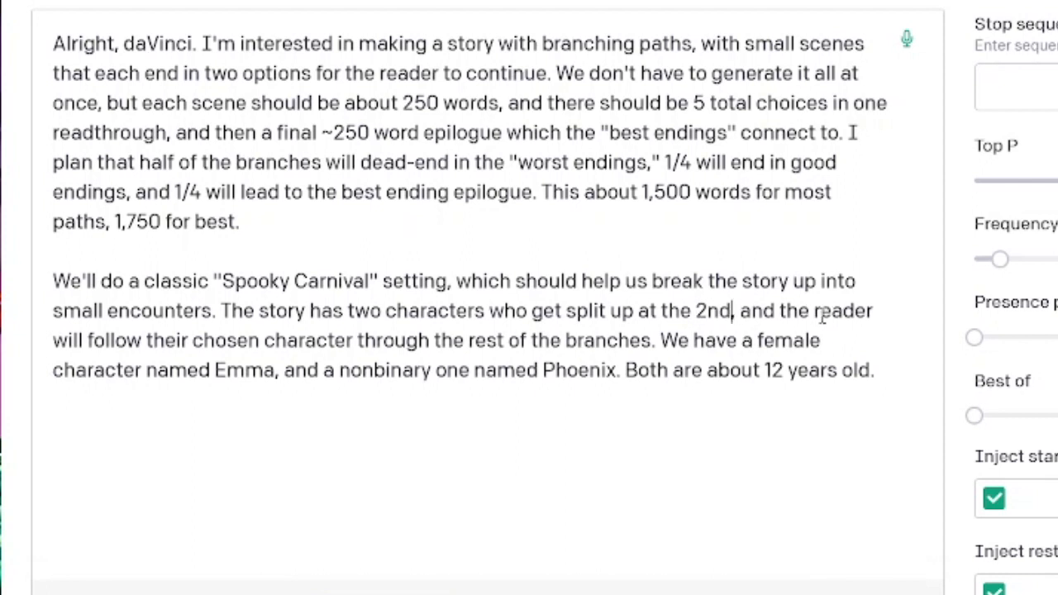
{"action": "key", "text": "BackSpace"}
{"action": "type", "text": "scene"}
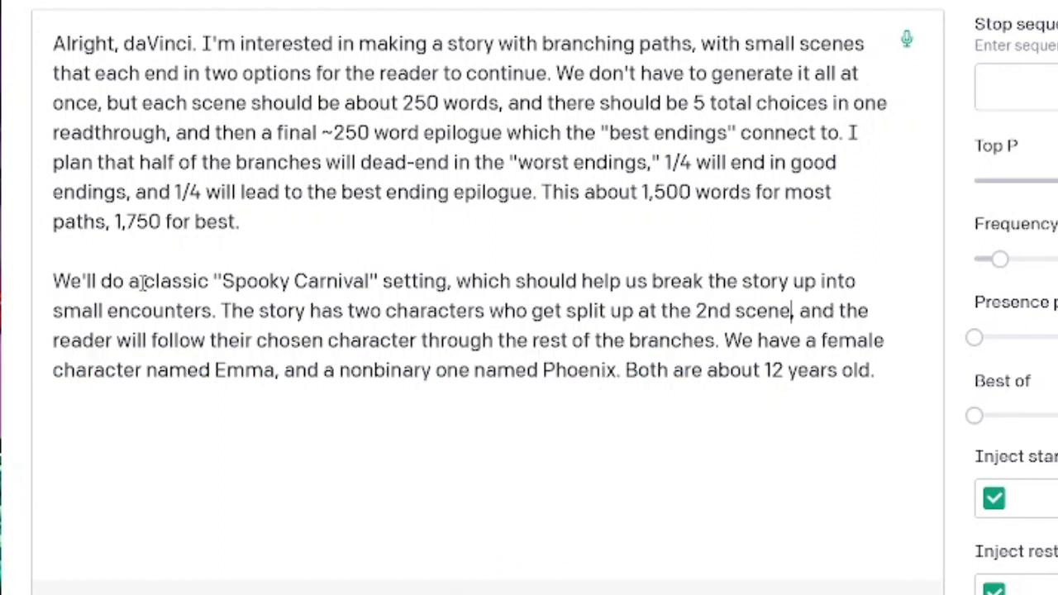
Step: Add the pronouns "(she/her)" directly after the female character's name, Emma, in the second prompt paragraph
{"action": "left_click", "coordinate": [212, 372]}
{"action": "type", "text": "("}
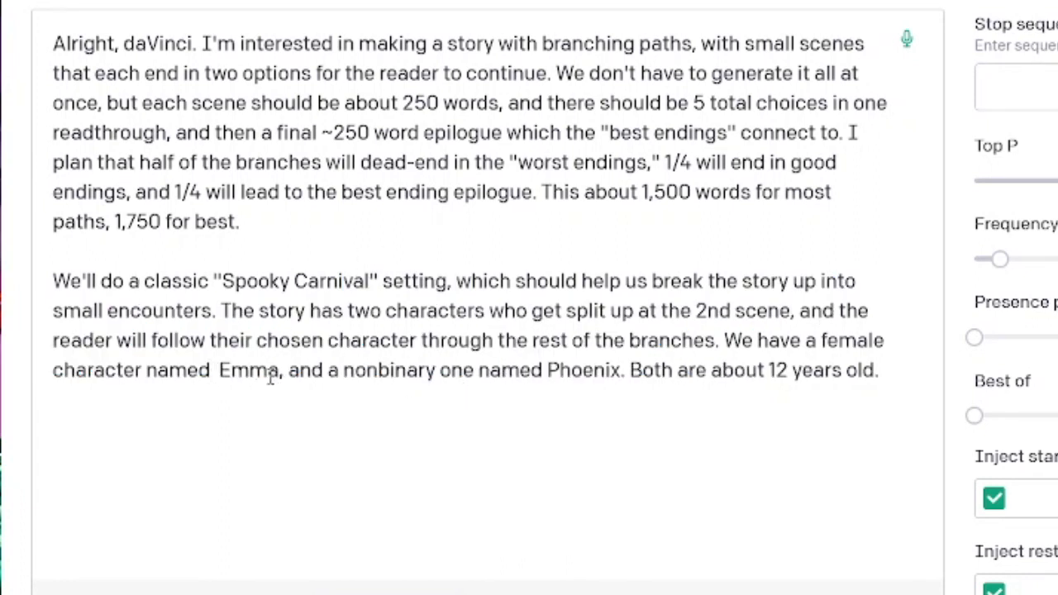
{"action": "type", "text": "she/her)"}
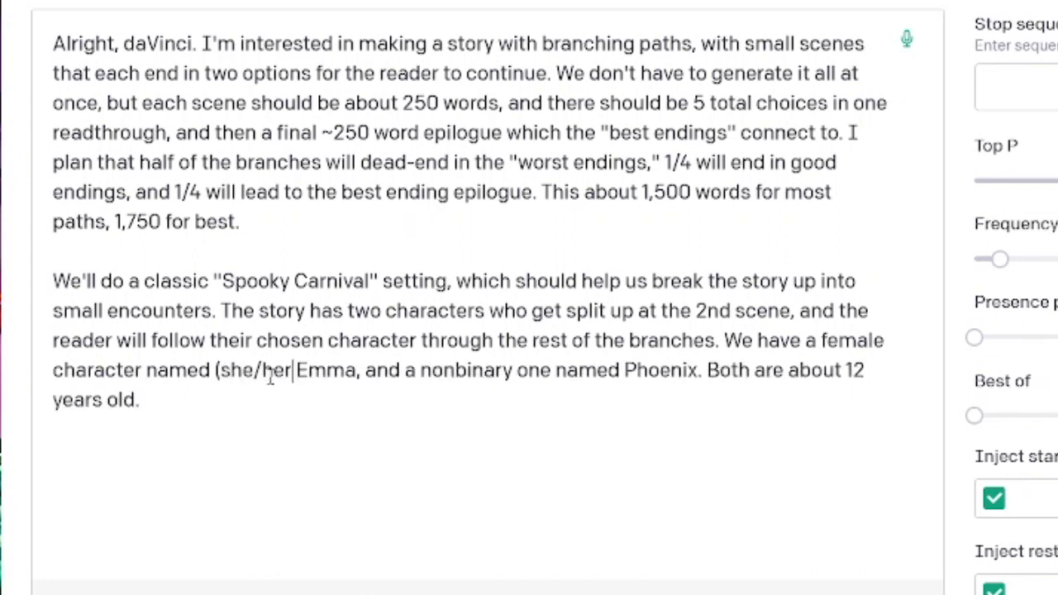
{"action": "key", "text": "ctrl+shift+Left"}
{"action": "key", "text": "ctrl+shift+Left"}
{"action": "key", "text": "ctrl+shift+Left"}
{"action": "key", "text": "ctrl+c"}
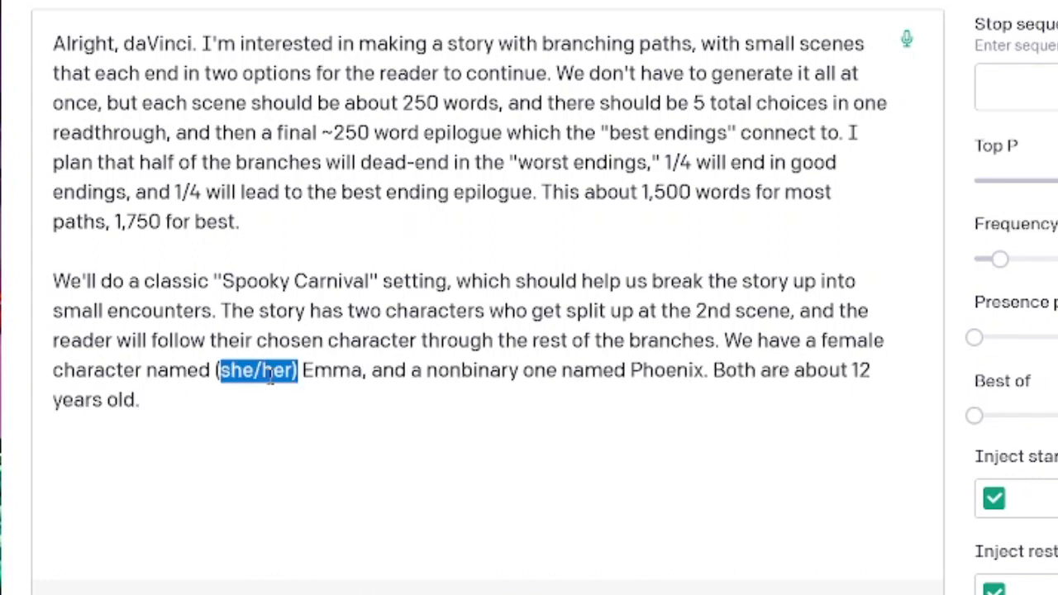
{"action": "key", "text": "BackSpace"}
{"action": "key", "text": "BackSpace"}
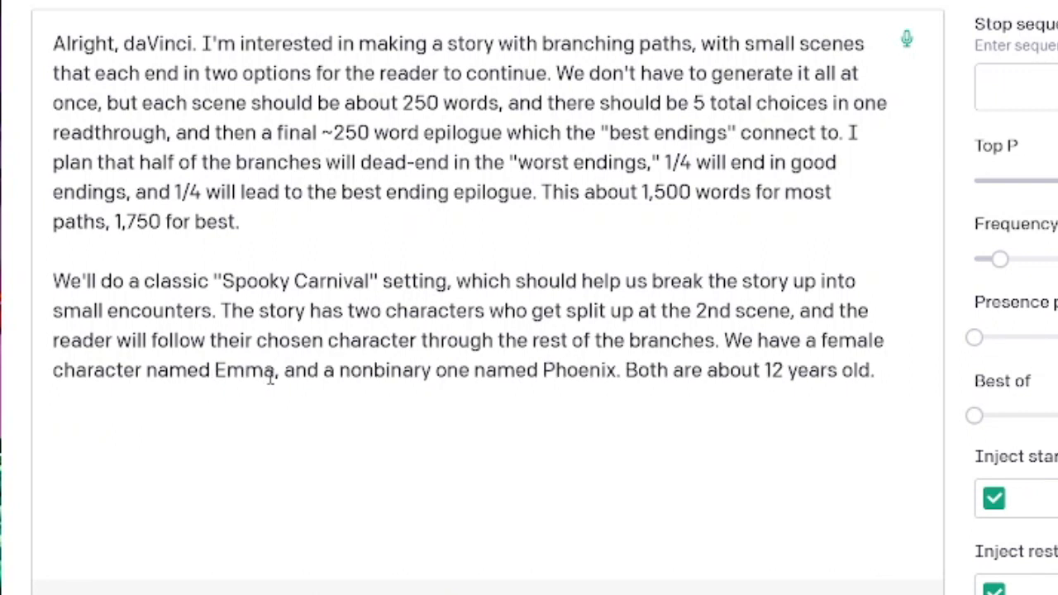
{"action": "key", "text": "ctrl+v"}
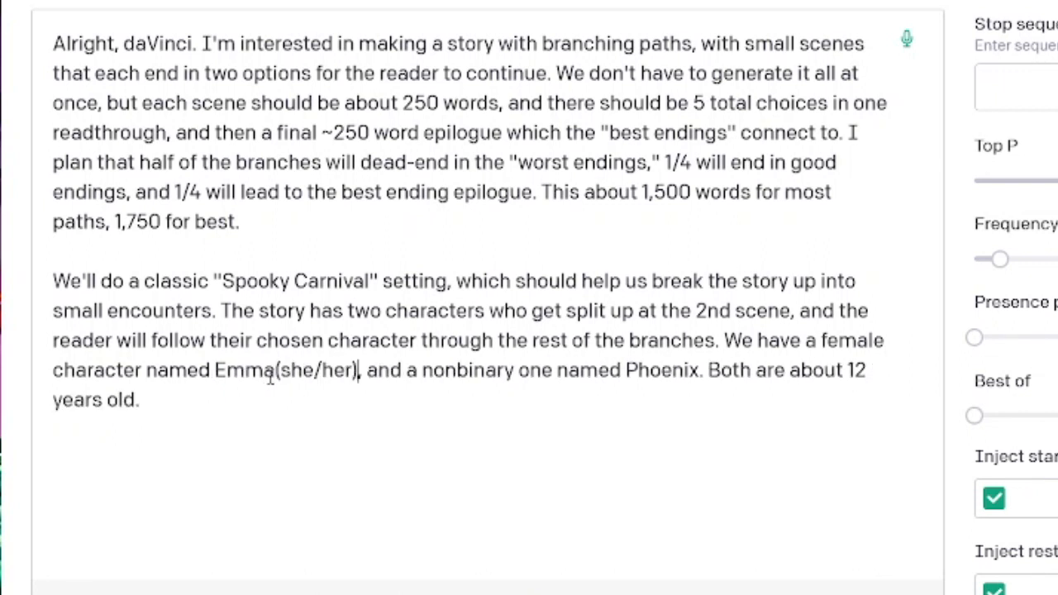
Step: Add the pronouns "(she/they)" after the nonbinary character's name, Phoenix, before the full stop
{"action": "key", "text": "ctrl+Right"}
{"action": "key", "text": "ctrl+Right"}
{"action": "key", "text": "ctrl+Right"}
{"action": "key", "text": "ctrl+Right"}
{"action": "key", "text": "ctrl+Right"}
{"action": "key", "text": "ctrl+Right"}
{"action": "key", "text": "ctrl+Right"}
{"action": "key", "text": "Left"}
{"action": "key", "text": "Left"}
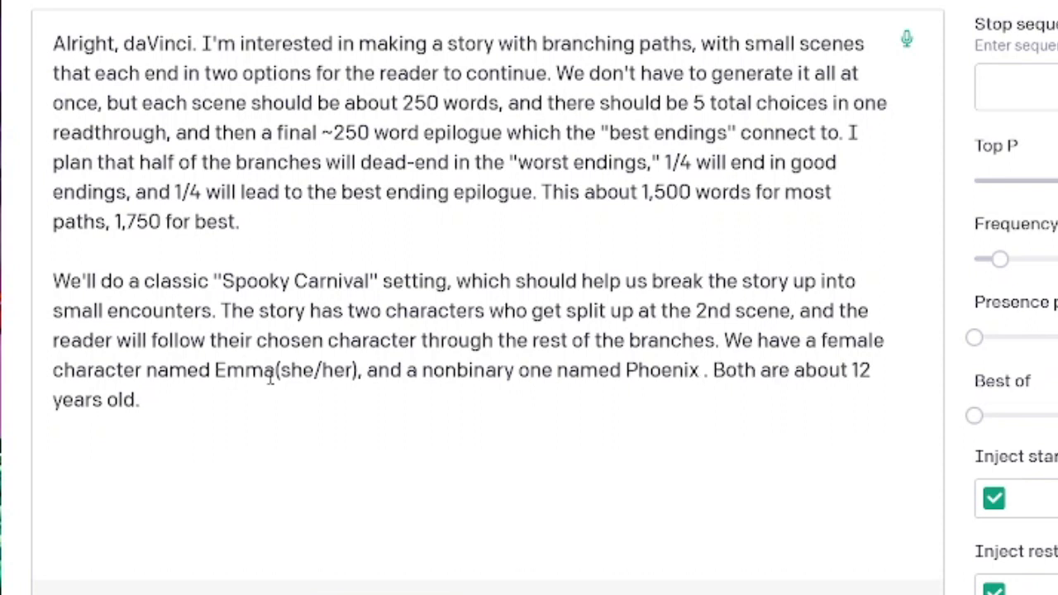
{"action": "type", "text": "("}
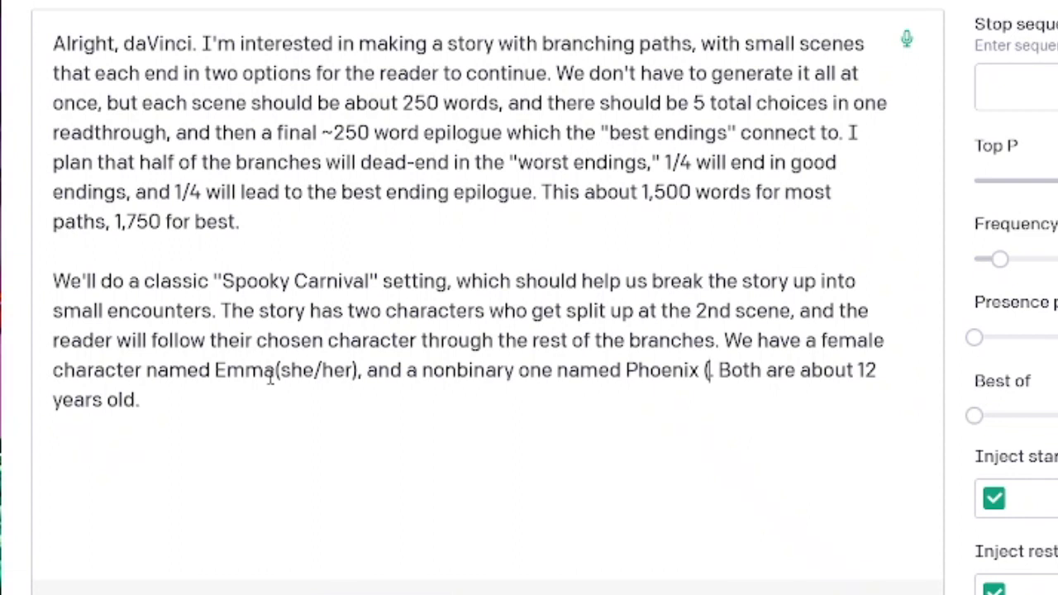
{"action": "type", "text": "she"}
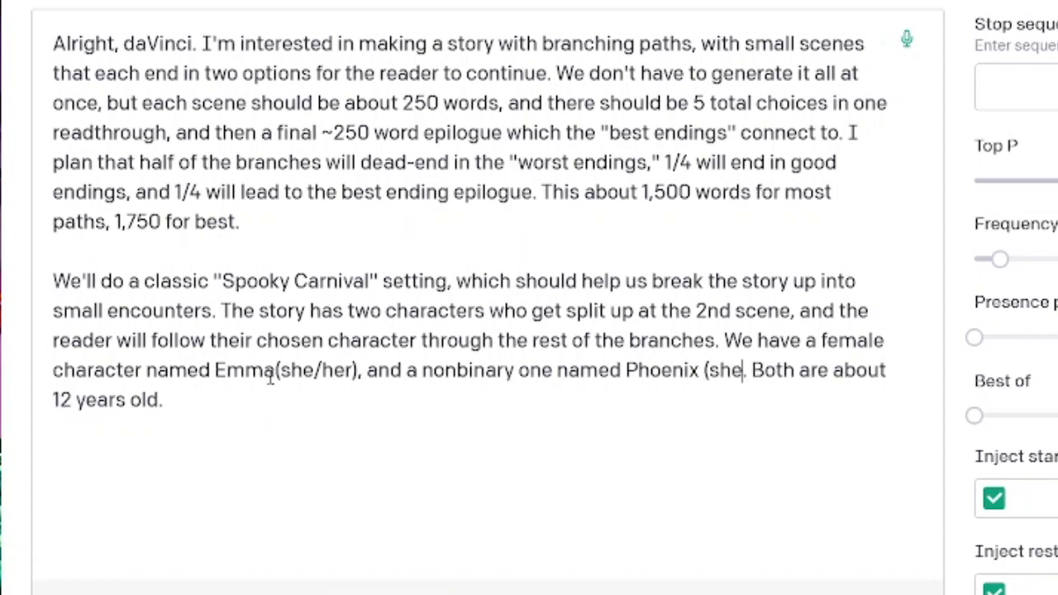
{"action": "type", "text": "/they"}
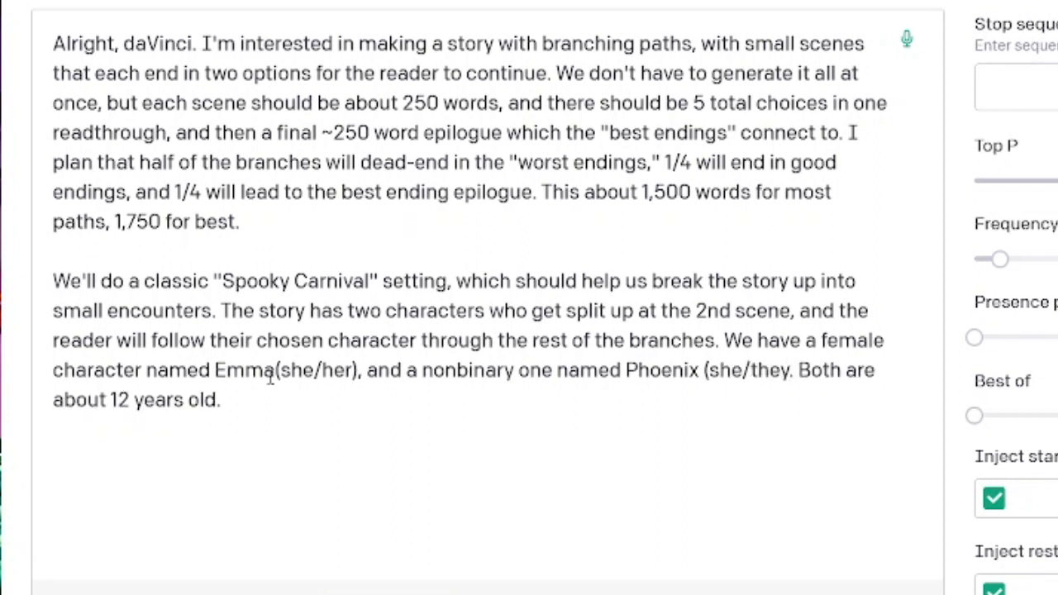
{"action": "type", "text": ")"}
{"action": "key", "text": "Left"}
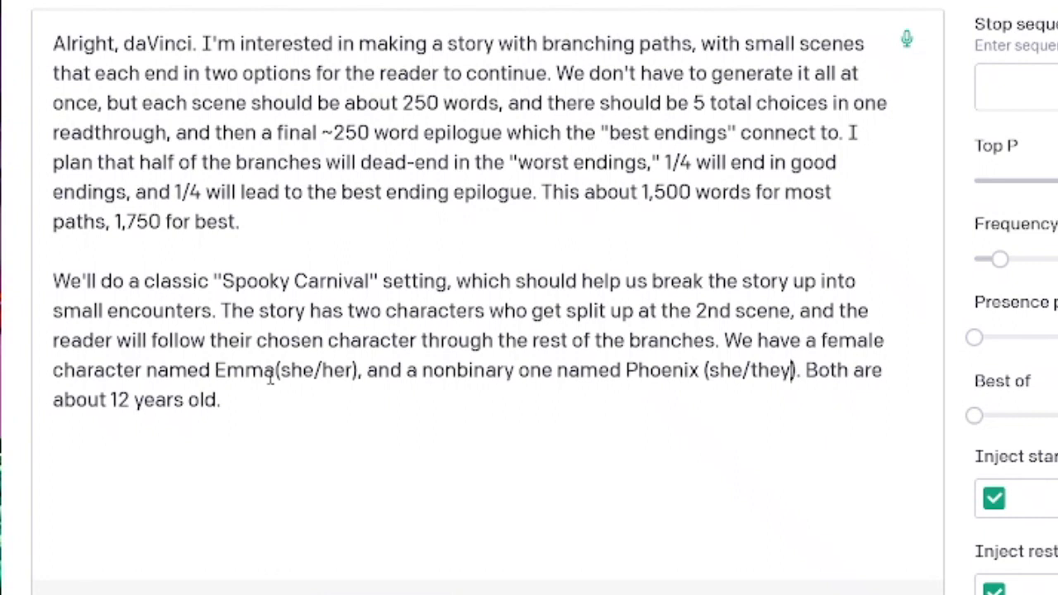
{"action": "key", "text": "ctrl+shift+Left"}
{"action": "key", "text": "Left"}
{"action": "key", "text": "ctrl+Left"}
{"action": "key", "text": "ctrl+Left"}
{"action": "key", "text": "ctrl+Left"}
{"action": "key", "text": "ctrl+Left"}
{"action": "key", "text": "ctrl+Left"}
{"action": "key", "text": "ctrl+Left"}
{"action": "key", "text": "ctrl+Left"}
{"action": "key", "text": "ctrl+Left"}
{"action": "key", "text": "ctrl+shift+Right"}
{"action": "key", "text": "ctrl+Right"}
{"action": "key", "text": "ctrl+Right"}
{"action": "key", "text": "ctrl+Right"}
{"action": "key", "text": "ctrl+Right"}
{"action": "key", "text": "ctrl+Right"}
{"action": "key", "text": "ctrl+Right"}
{"action": "key", "text": "ctrl+shift+Right"}
{"action": "key", "text": "shift+Left"}
{"action": "key", "text": "shift+Left"}
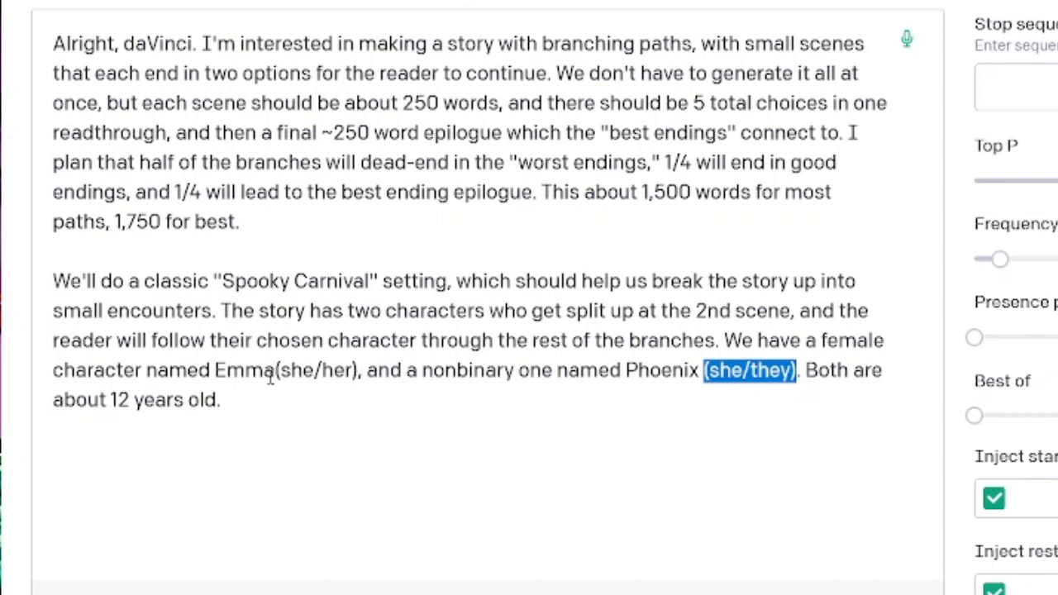
{"action": "key", "text": "Left"}
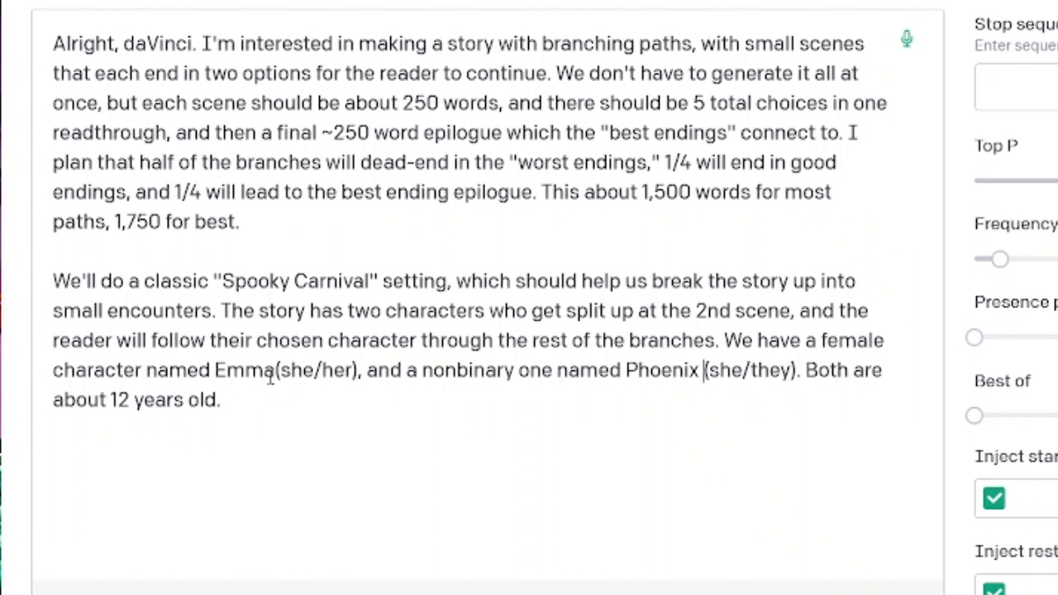
{"action": "key", "text": "shift+Right"}
{"action": "key", "text": "shift+Right"}
{"action": "key", "text": "shift+Right"}
{"action": "key", "text": "shift+Right"}
{"action": "key", "text": "shift+Right"}
{"action": "key", "text": "shift+Right"}
{"action": "key", "text": "shift+Right"}
{"action": "key", "text": "shift+Right"}
{"action": "key", "text": "shift+Right"}
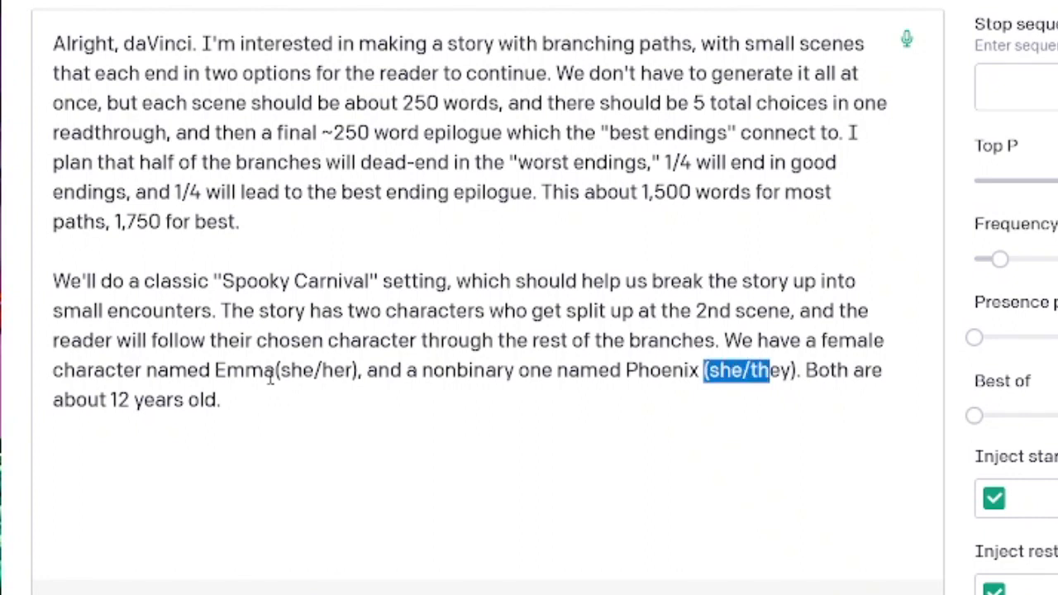
{"action": "key", "text": "shift+Right"}
{"action": "key", "text": "Left"}
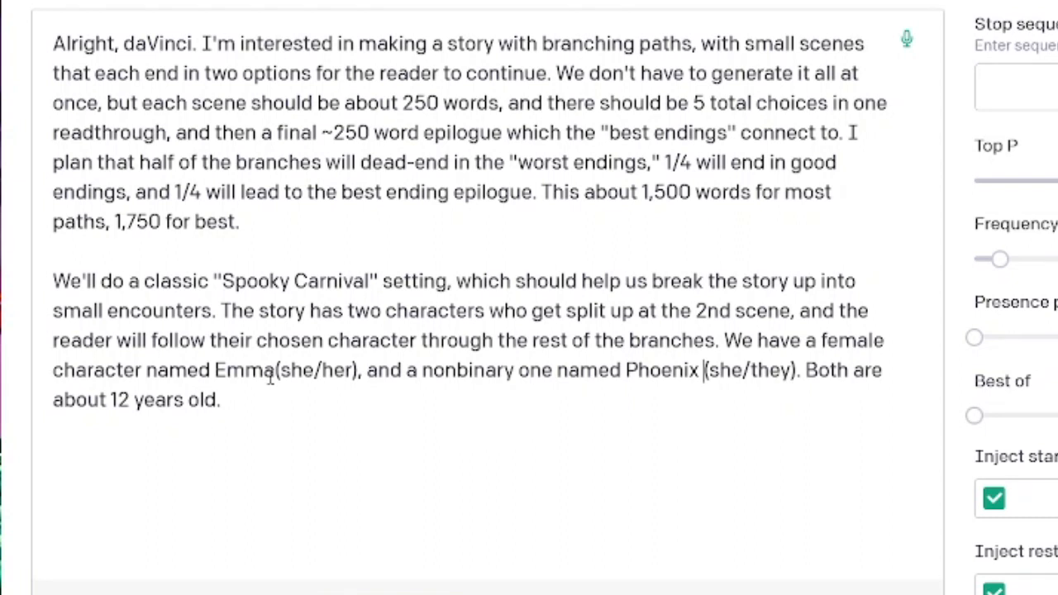
Step: Start a new paragraph after a blank line at the end of the prompt
{"action": "key", "text": "ctrl+End"}
{"action": "key", "text": "Return"}
{"action": "key", "text": "Return"}
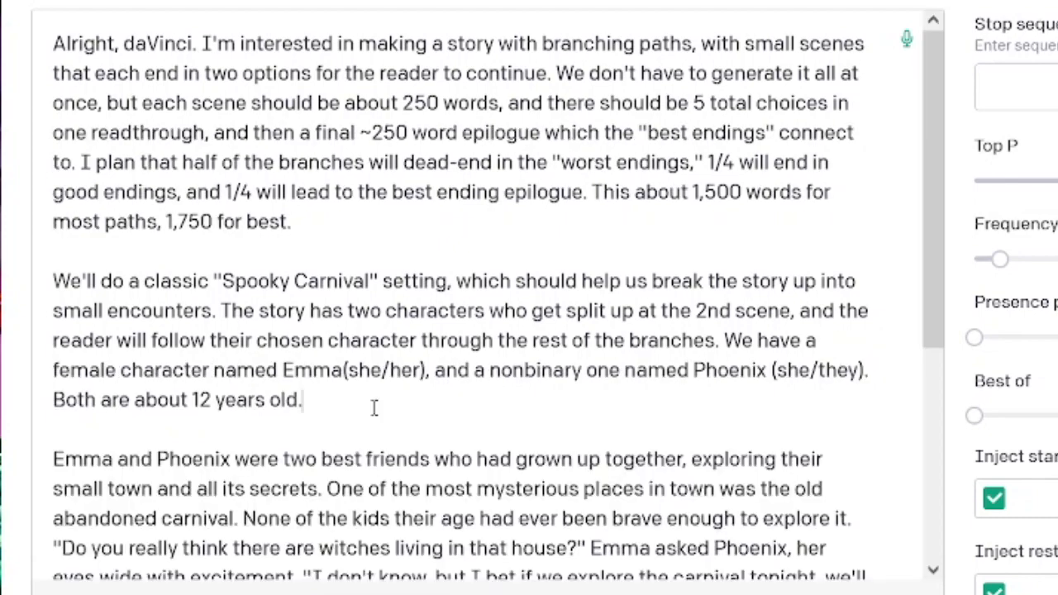
Step: Replace "None" with "Few" in the generated sentence about the kids brave enough to explore the carnival
{"action": "scroll", "coordinate": [388, 397], "scroll_direction": "down", "scroll_amount": 4}
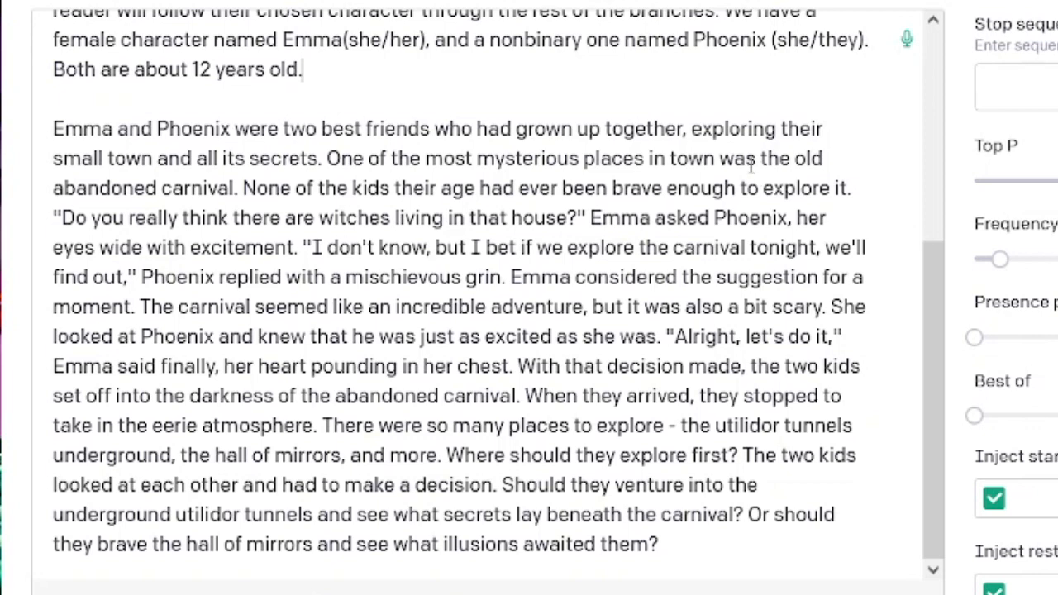
{"action": "double_click", "coordinate": [270, 189]}
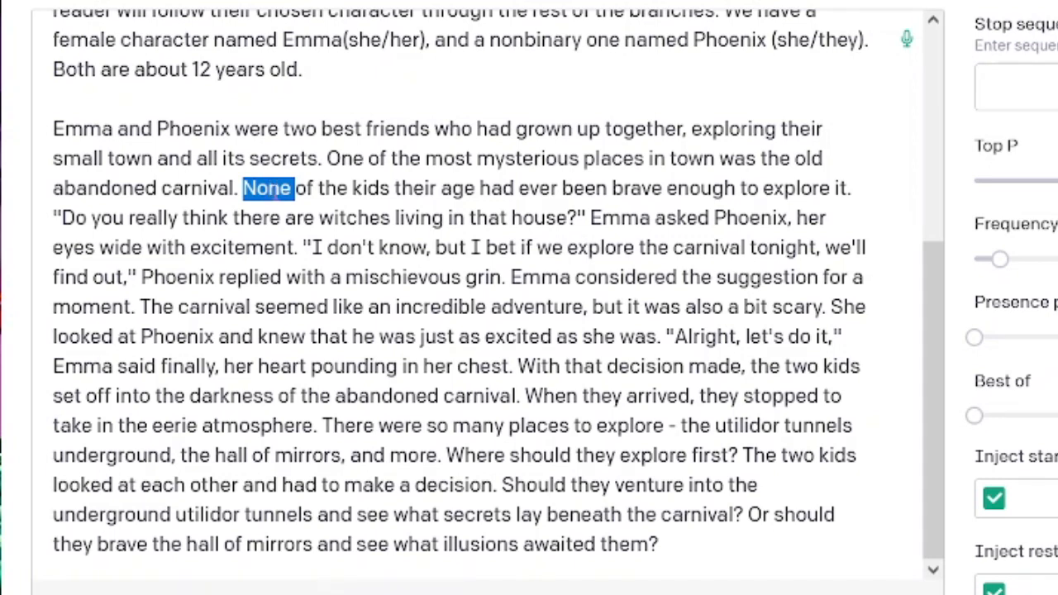
{"action": "type", "text": "Few"}
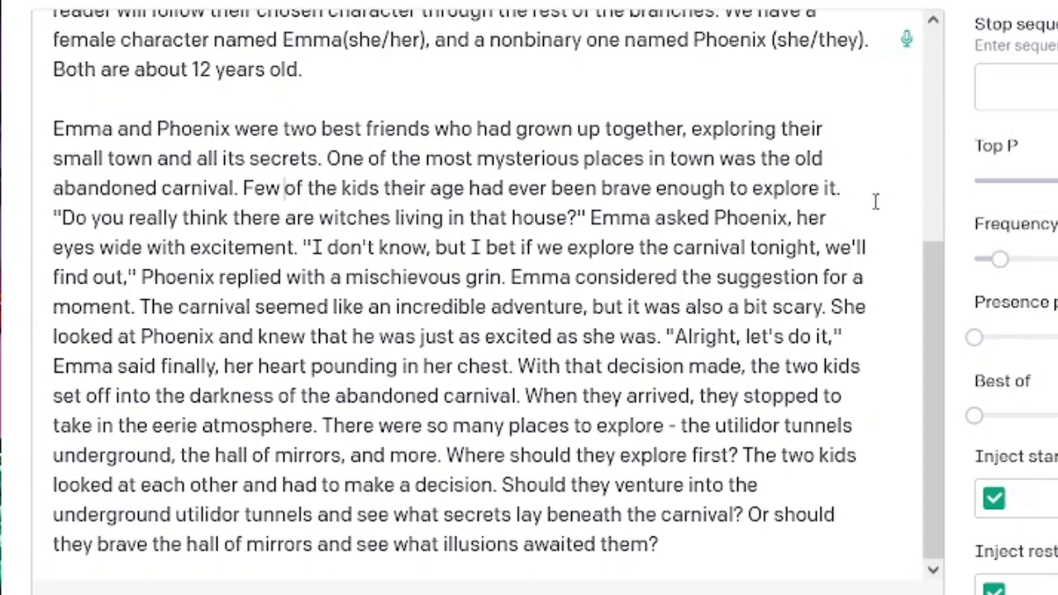
Step: Split the generated story into a new paragraph before "Do you really think", leaving a blank line and no leading space
{"action": "left_click", "coordinate": [849, 188]}
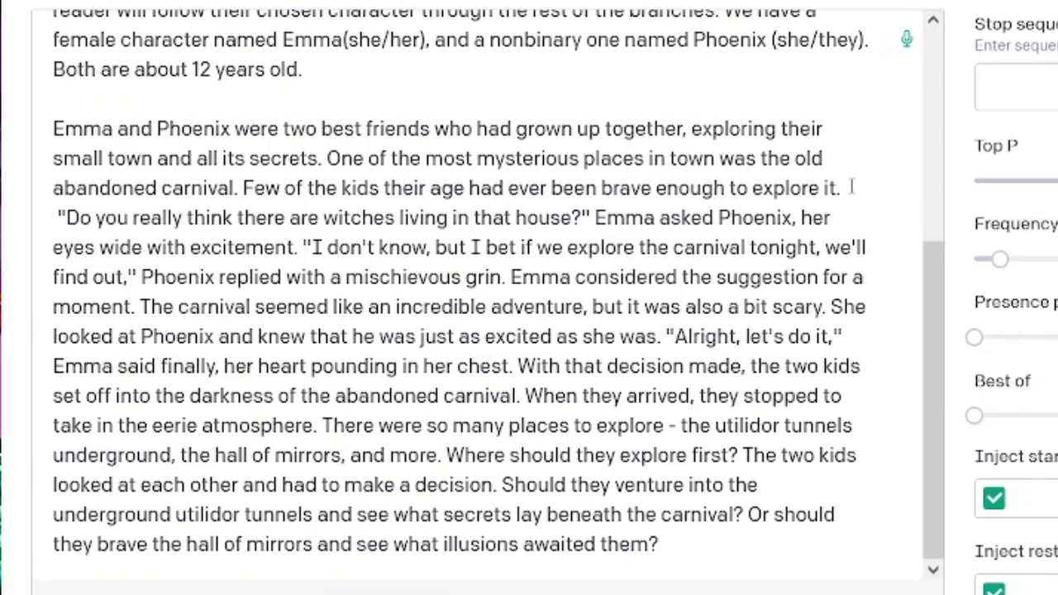
{"action": "key", "text": "Return"}
{"action": "key", "text": "Return"}
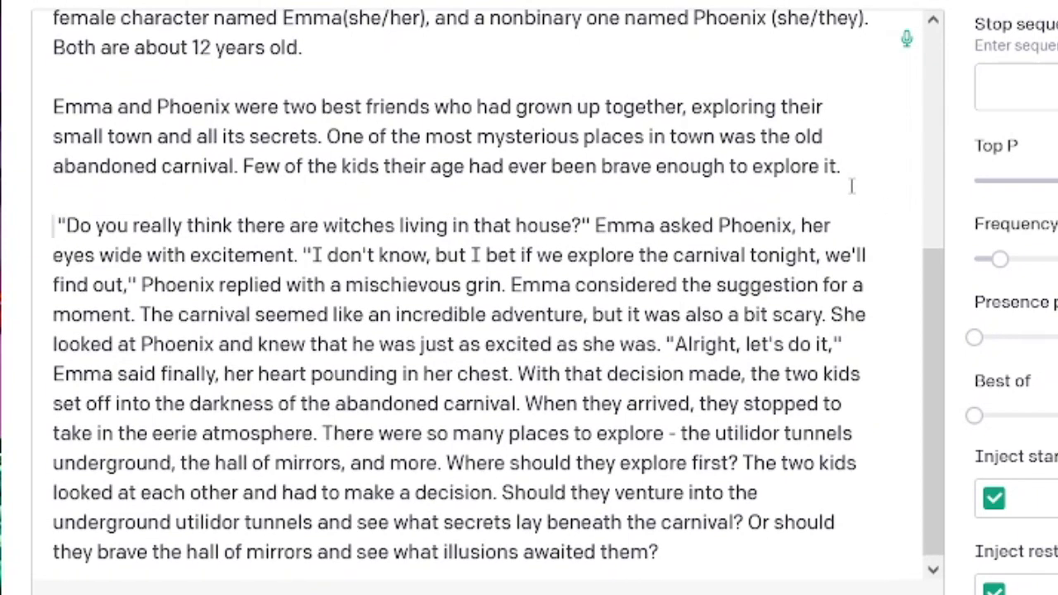
{"action": "key", "text": "Delete"}
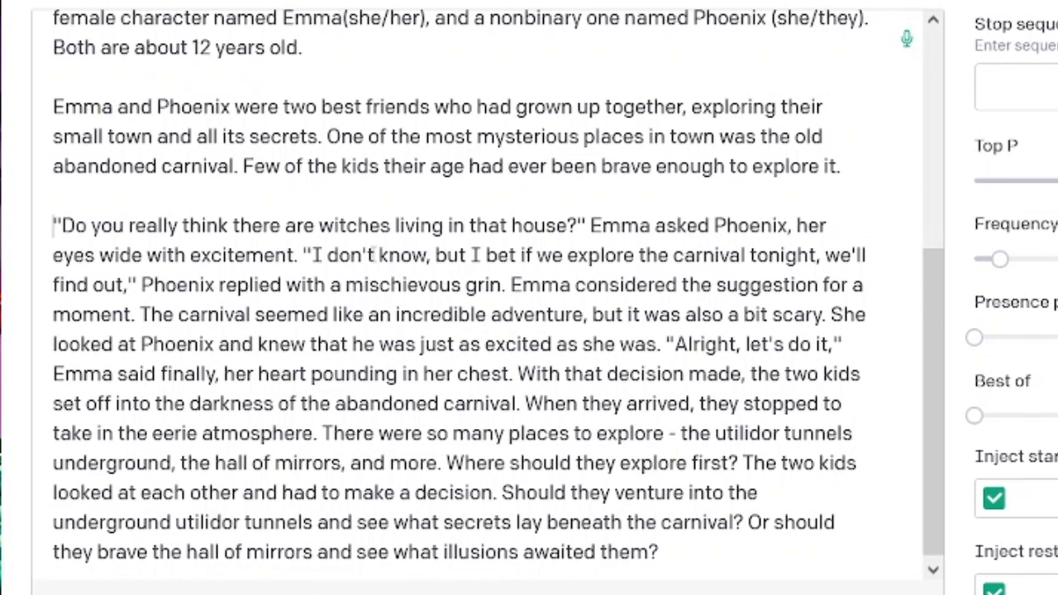
Step: Insert "Emma asked, with eyes wide" before the opening quote of the new dialogue paragraph
{"action": "left_click", "coordinate": [53, 225]}
{"action": "type", "text": "Emma asked"}
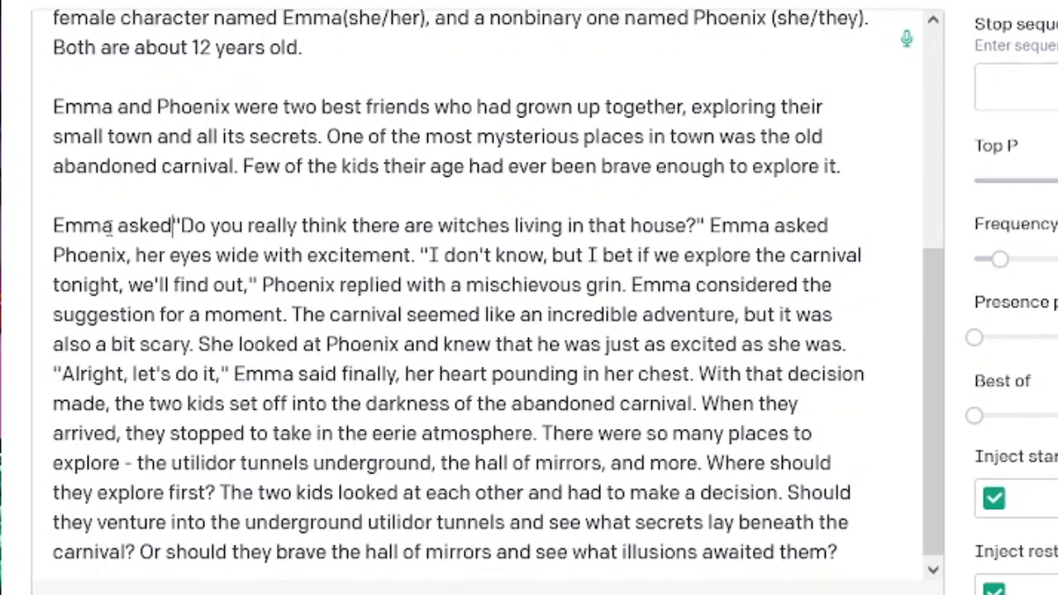
{"action": "type", "text": ", with e"}
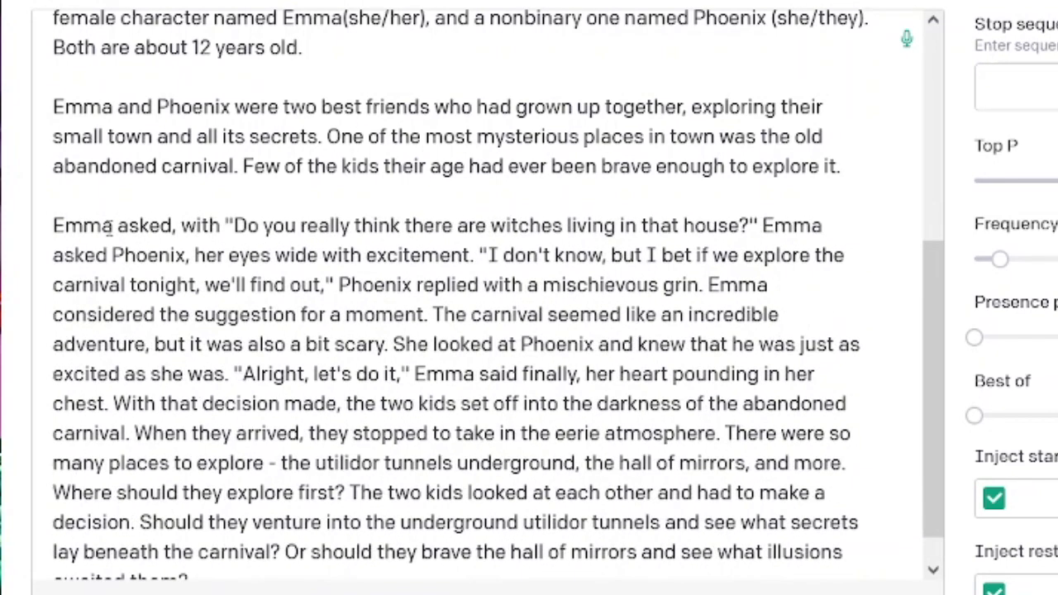
{"action": "type", "text": "yes wide"}
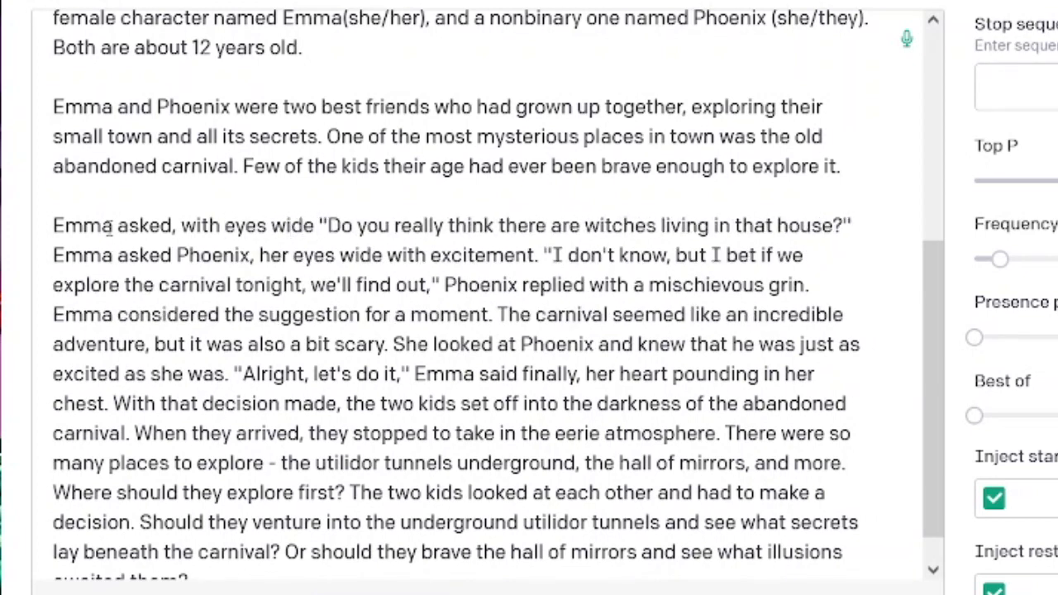
Step: Delete "asked, with" from the lead-in between "Emma" and "eyes wide" in the dialogue paragraph
{"action": "key", "text": "ctrl+Left"}
{"action": "key", "text": "ctrl+Left"}
{"action": "key", "text": "ctrl+Left"}
{"action": "key", "text": "ctrl+Left"}
{"action": "key", "text": "ctrl+Left"}
{"action": "key", "text": "ctrl+Right"}
{"action": "key", "text": "ctrl+shift+Right"}
{"action": "key", "text": "ctrl+shift+Right"}
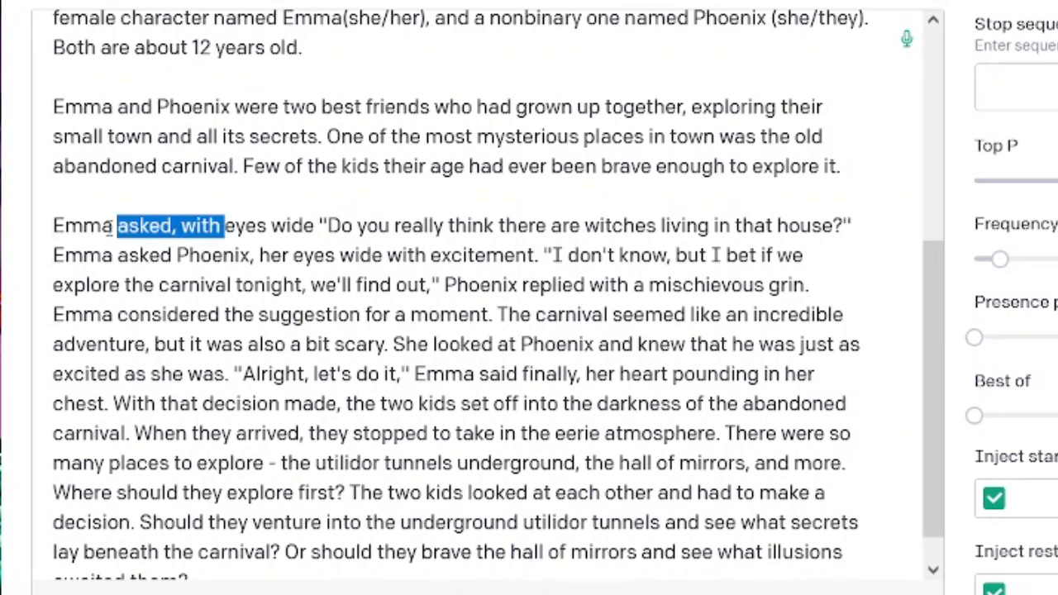
{"action": "key", "text": "ctrl+shift+Left"}
{"action": "key", "text": "ctrl+shift+Right"}
{"action": "key", "text": "BackSpace"}
Step: Insert "with excitement, asked," after "eyes wide", just before Emma's opening quote about the witches
{"action": "key", "text": "ctrl+Right"}
{"action": "key", "text": "ctrl+Right"}
{"action": "type", "text": "with excitement, asked"}
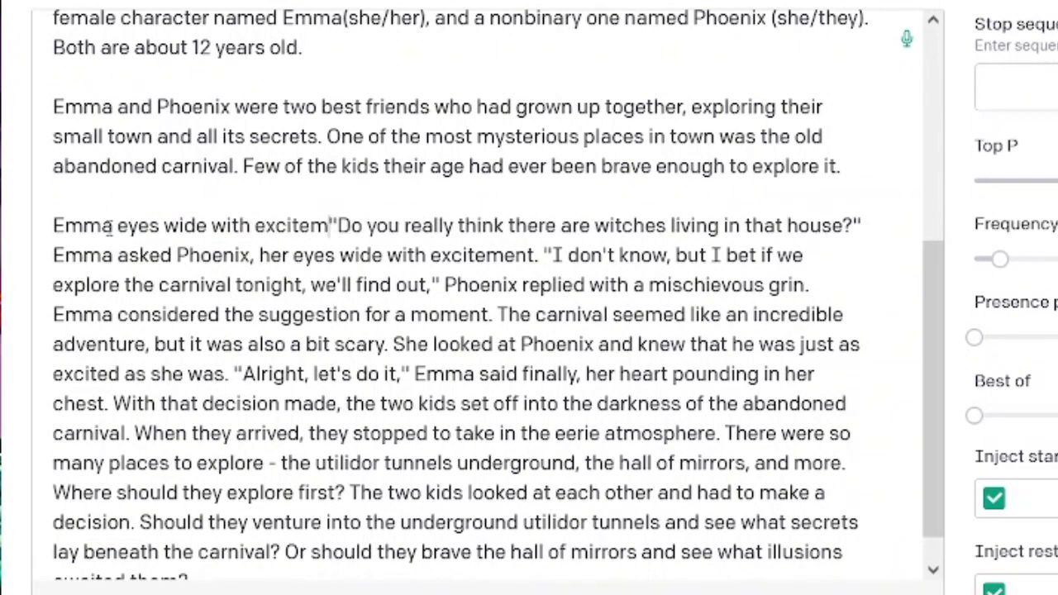
{"action": "key", "text": "BackSpace"}
{"action": "type", "text": ", asked,"}
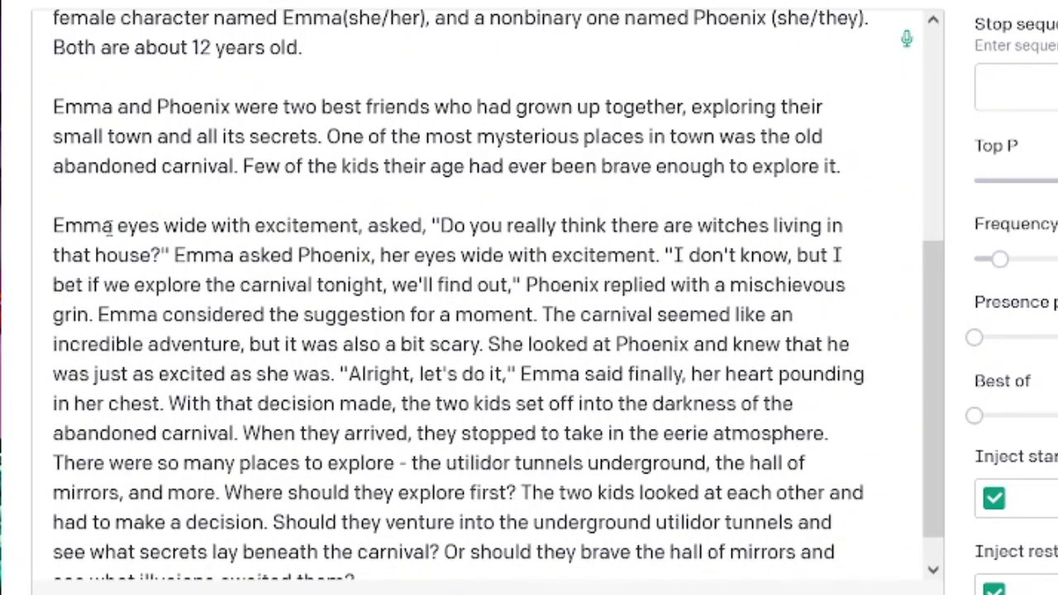
Step: Add ", Phoenix" after "that house" and before the question mark in Emma's quoted question
{"action": "key", "text": "ctrl+Left"}
{"action": "key", "text": "ctrl+Left"}
{"action": "key", "text": "ctrl+Left"}
{"action": "key", "text": "ctrl+Left"}
{"action": "key", "text": "Left"}
{"action": "key", "text": "Left"}
{"action": "key", "text": "Left"}
{"action": "type", "text": ", Phoenix"}
{"action": "key", "text": "Right"}
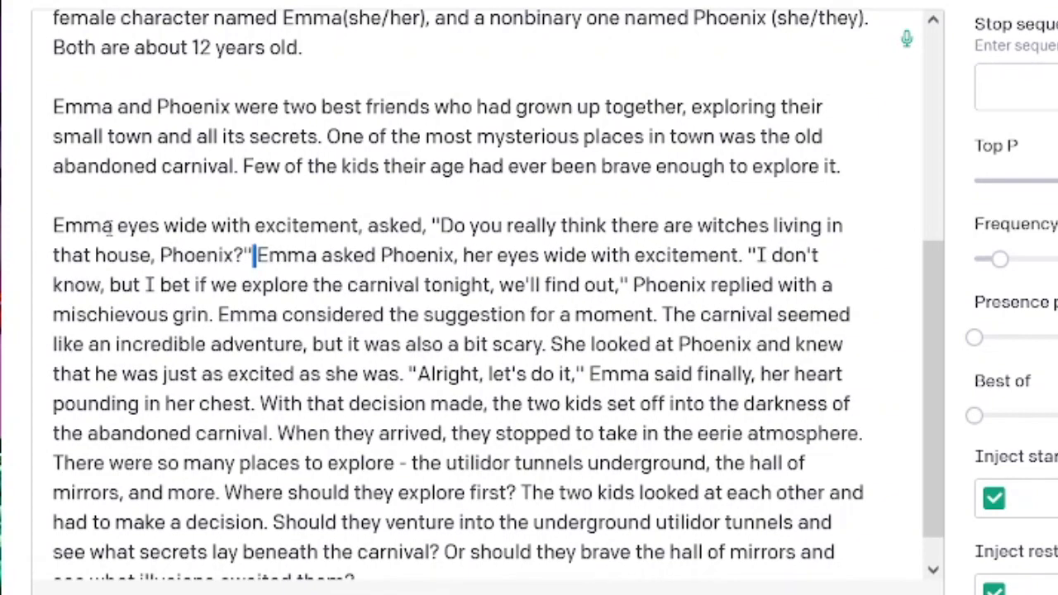
Step: Delete the redundant "Emma asked Phoenix, her eyes wide with excitement." and start Phoenix's "I don't know" reply as a new paragraph after a blank line
{"action": "key", "text": "shift+ctrl+Right"}
{"action": "key", "text": "shift+ctrl+Right"}
{"action": "key", "text": "shift+ctrl+Right"}
{"action": "key", "text": "shift+ctrl+Right"}
{"action": "key", "text": "shift+ctrl+Right"}
{"action": "key", "text": "shift+ctrl+Right"}
{"action": "key", "text": "shift+ctrl+Right"}
{"action": "key", "text": "shift+ctrl+Right"}
{"action": "key", "text": "shift+ctrl+Right"}
{"action": "key", "text": "shift+Left"}
{"action": "key", "text": "shift+Left"}
{"action": "key", "text": "BackSpace"}
{"action": "key", "text": "Return"}
{"action": "key", "text": "Return"}
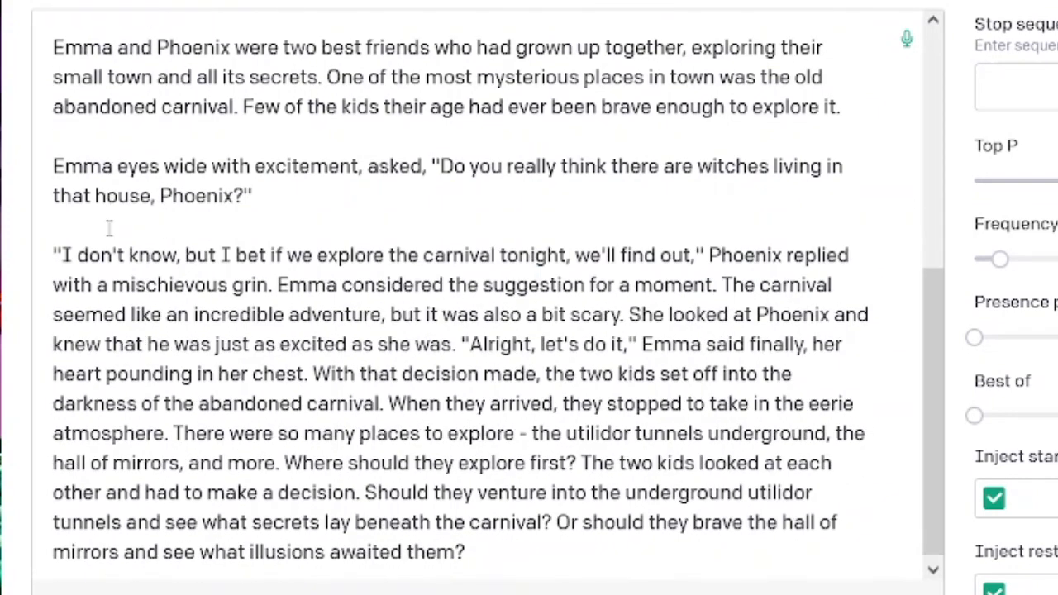
Step: Split the story before "Alright, let's do it," so Emma's reply starts a new paragraph after a blank line
{"action": "key", "text": "End"}
{"action": "key", "text": "Down"}
{"action": "key", "text": "ctrl+Right"}
{"action": "key", "text": "ctrl+Right"}
{"action": "key", "text": "ctrl+Right"}
{"action": "key", "text": "ctrl+Right"}
{"action": "key", "text": "ctrl+Right"}
{"action": "key", "text": "ctrl+Right"}
{"action": "key", "text": "ctrl+Right"}
{"action": "key", "text": "ctrl+Right"}
{"action": "key", "text": "ctrl+Right"}
{"action": "key", "text": "Return"}
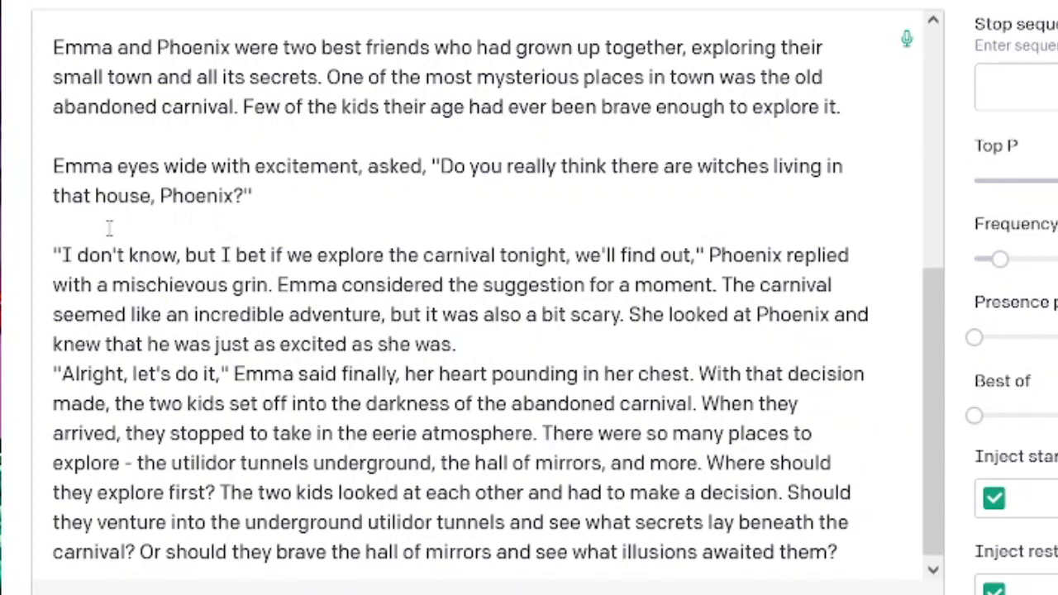
{"action": "key", "text": "Down"}
{"action": "key", "text": "Up"}
{"action": "key", "text": "Left"}
{"action": "key", "text": "Return"}
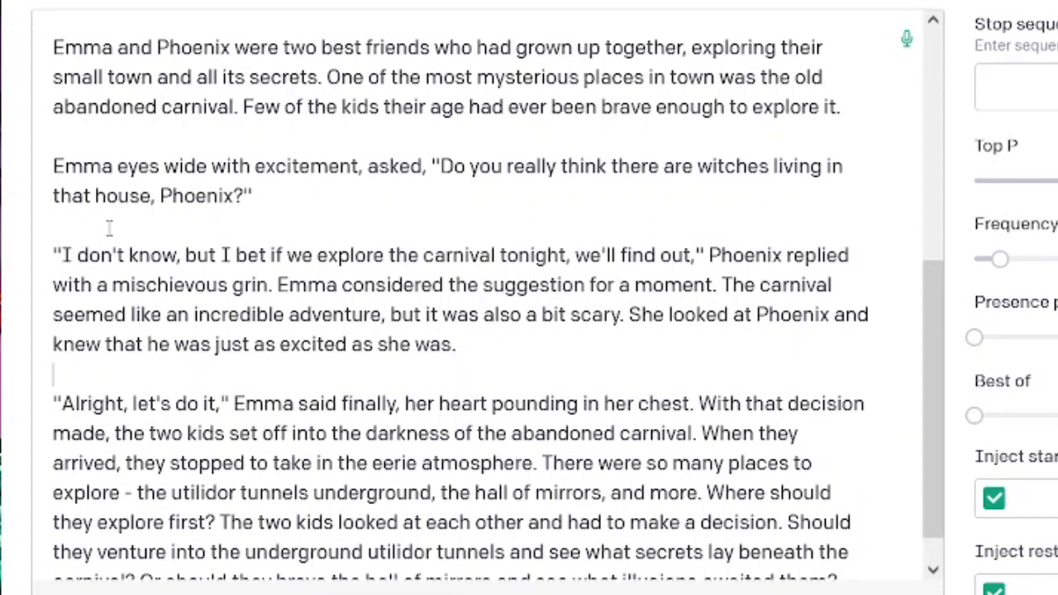
{"action": "key", "text": "Down"}
{"action": "key", "text": "Down"}
{"action": "key", "text": "Down"}
{"action": "key", "text": "Down"}
{"action": "key", "text": "Down"}
{"action": "key", "text": "Down"}
{"action": "key", "text": "Down"}
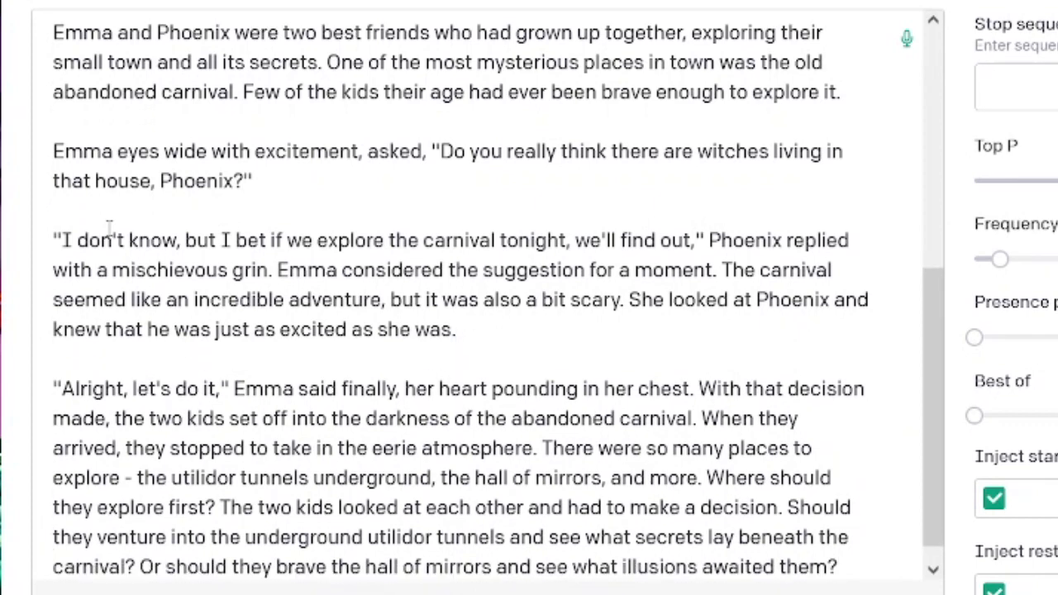
{"action": "key", "text": "Up"}
{"action": "key", "text": "Up"}
{"action": "key", "text": "Up"}
Step: Add the heading "//Scene 1" on its own line directly above the "Emma and Phoenix were two best friends" paragraph
{"action": "scroll", "coordinate": [309, 339], "scroll_direction": "up", "scroll_amount": 3}
{"action": "scroll", "coordinate": [306, 341], "scroll_direction": "up", "scroll_amount": 1}
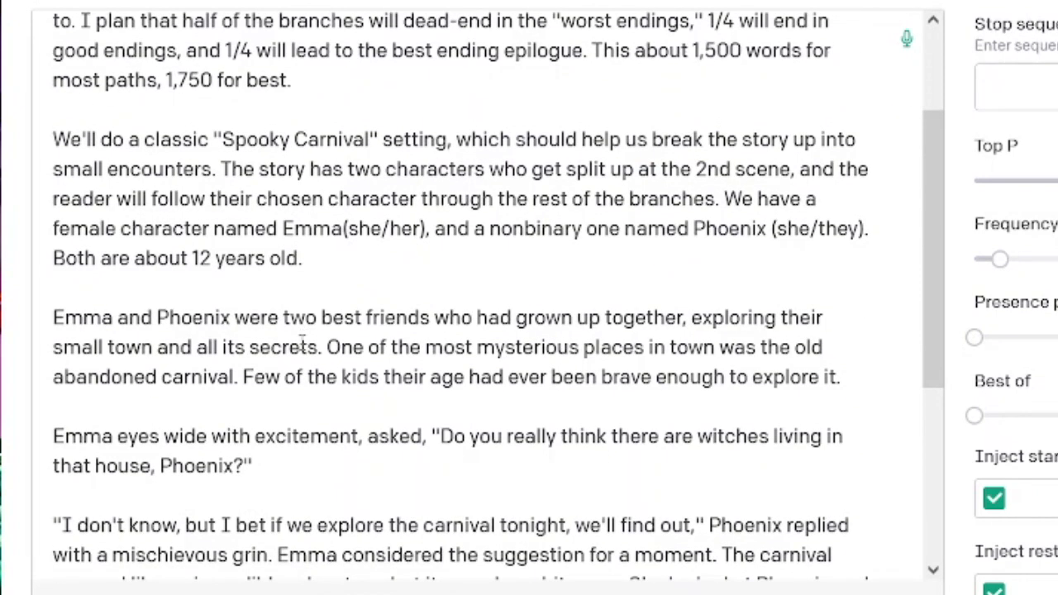
{"action": "scroll", "coordinate": [303, 347], "scroll_direction": "up", "scroll_amount": 2}
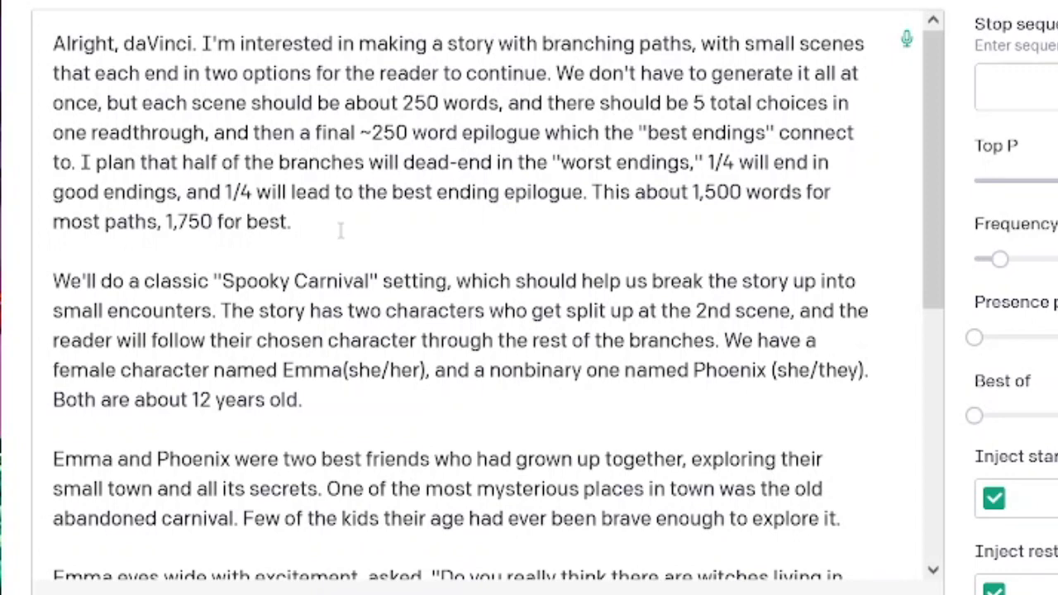
{"action": "left_click", "coordinate": [510, 416]}
{"action": "key", "text": "Return"}
{"action": "key", "text": "Down"}
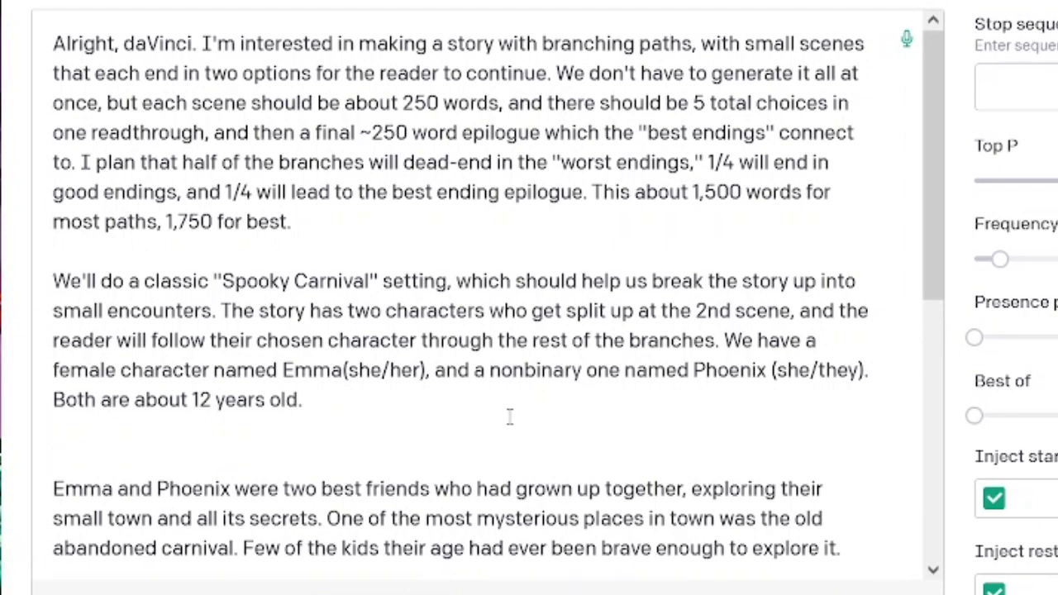
{"action": "type", "text": "//Scene 1"}
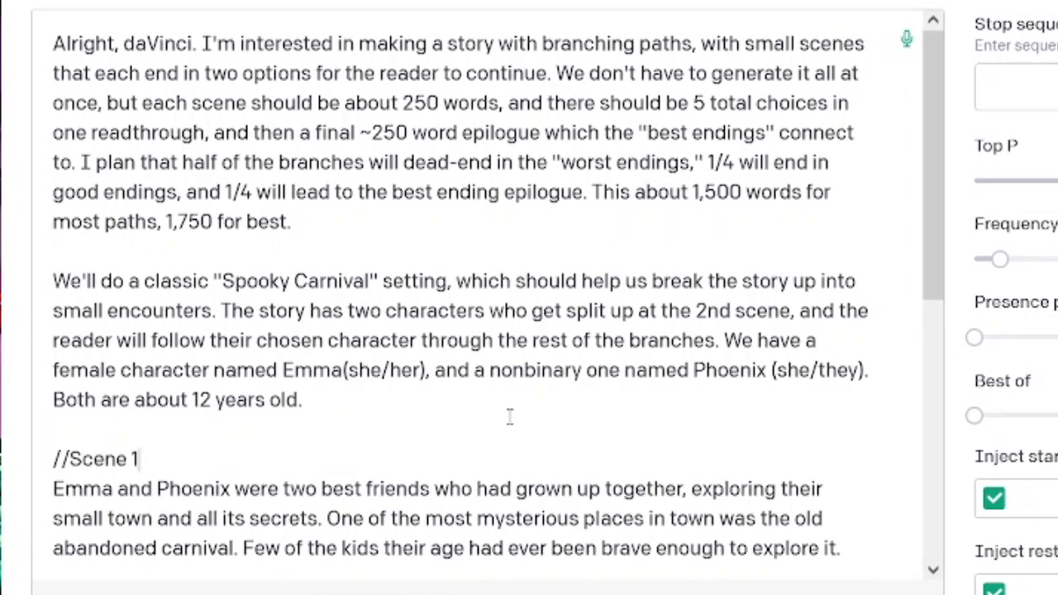
{"action": "scroll", "coordinate": [462, 401], "scroll_direction": "down", "scroll_amount": 2}
{"action": "scroll", "coordinate": [430, 376], "scroll_direction": "down", "scroll_amount": 2}
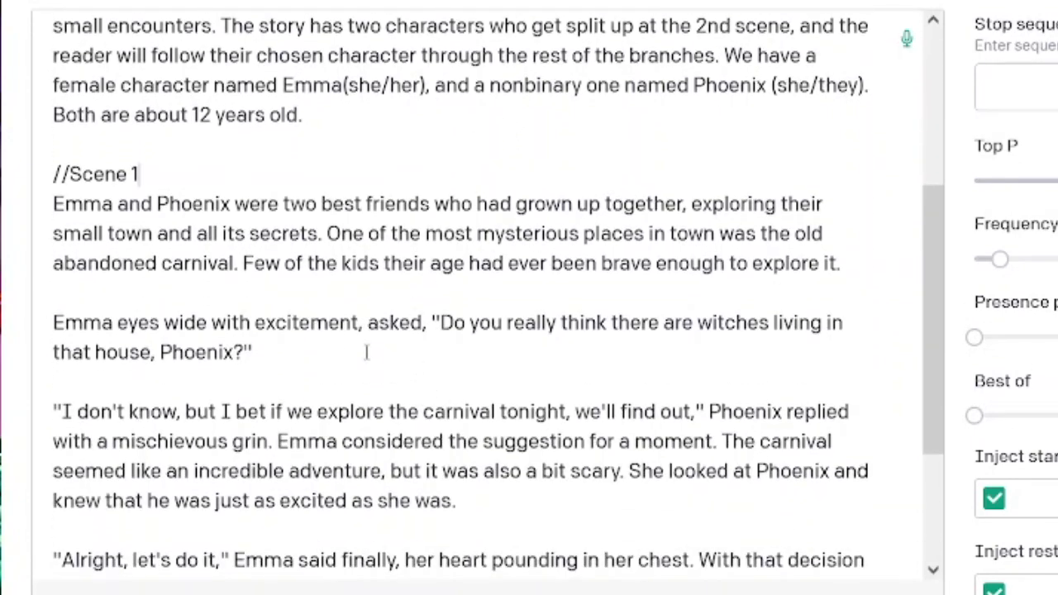
{"action": "scroll", "coordinate": [363, 354], "scroll_direction": "down", "scroll_amount": 2}
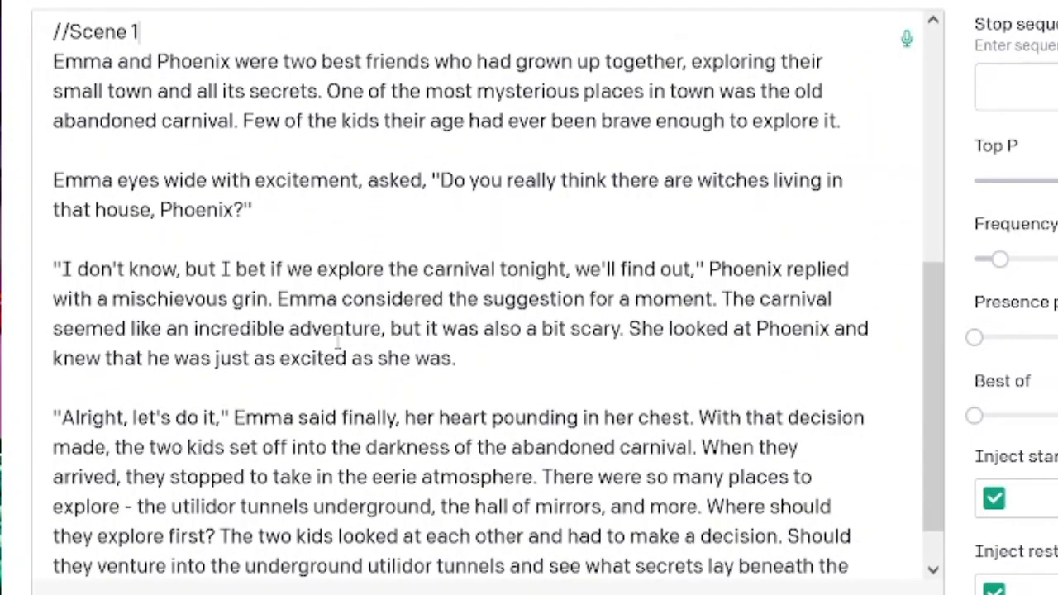
{"action": "left_click_drag", "start_coordinate": [55, 33], "coordinate": [71, 33]}
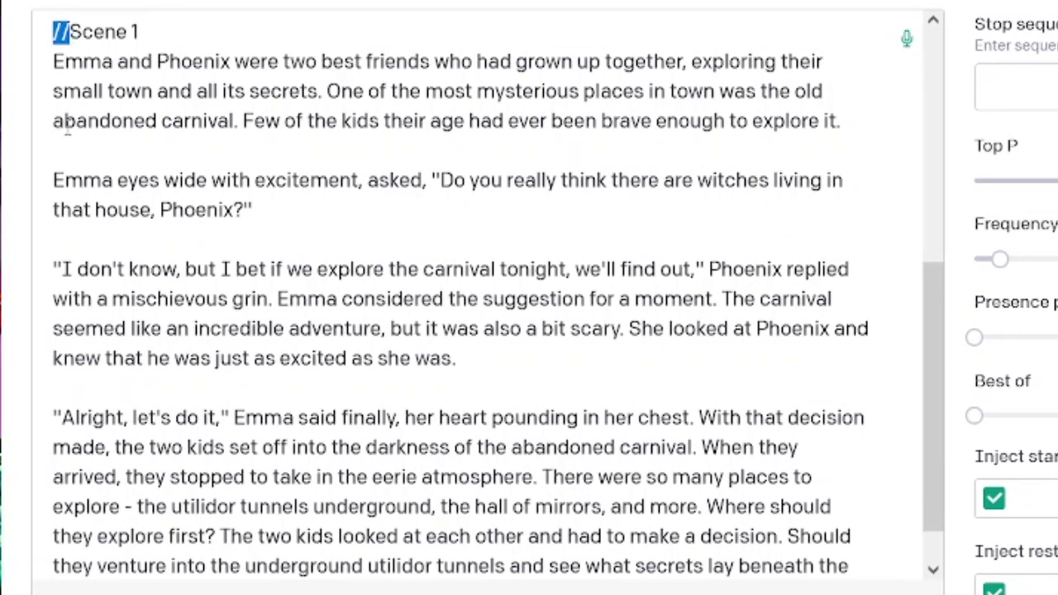
{"action": "left_click", "coordinate": [110, 140]}
{"action": "left_click_drag", "start_coordinate": [53, 32], "coordinate": [70, 33]}
{"action": "left_click", "coordinate": [140, 135]}
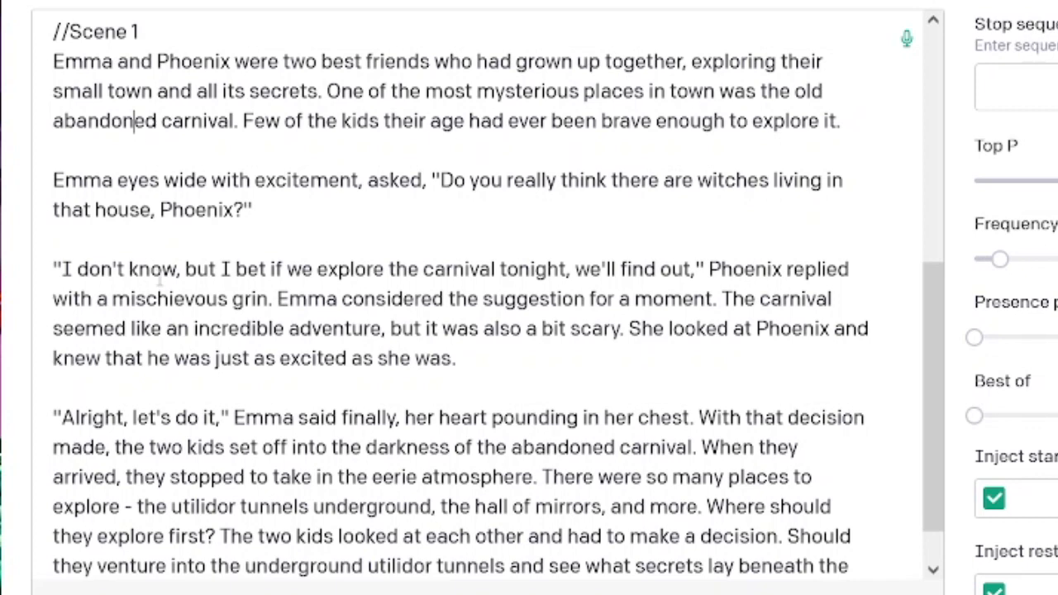
Step: Insert a comma after "Emma" at the start of the "eyes wide with excitement" sentence
{"action": "scroll", "coordinate": [157, 278], "scroll_direction": "down", "scroll_amount": 1}
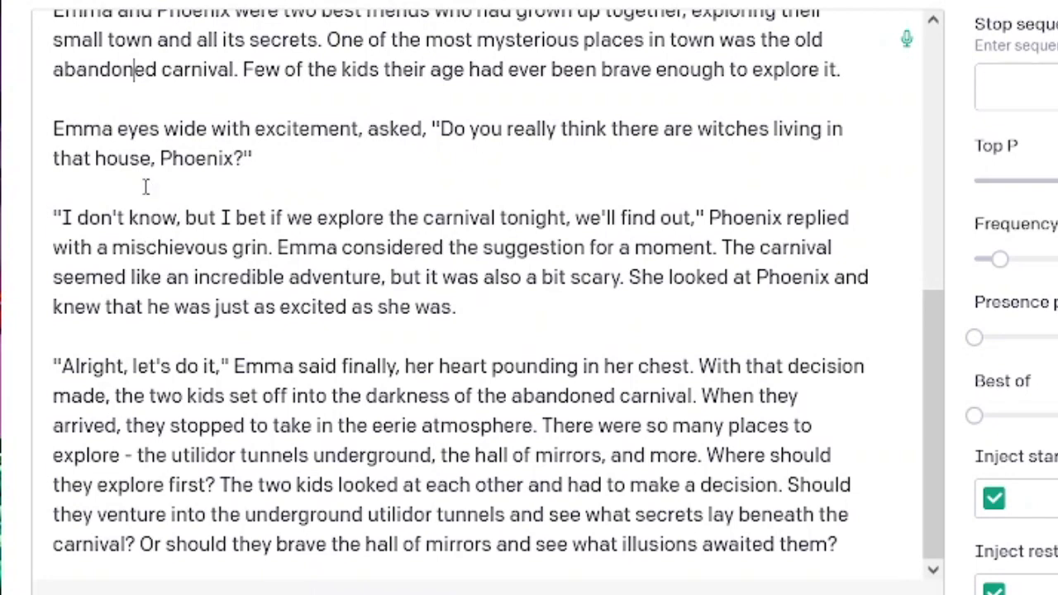
{"action": "left_click", "coordinate": [120, 130]}
{"action": "type", "text": ","}
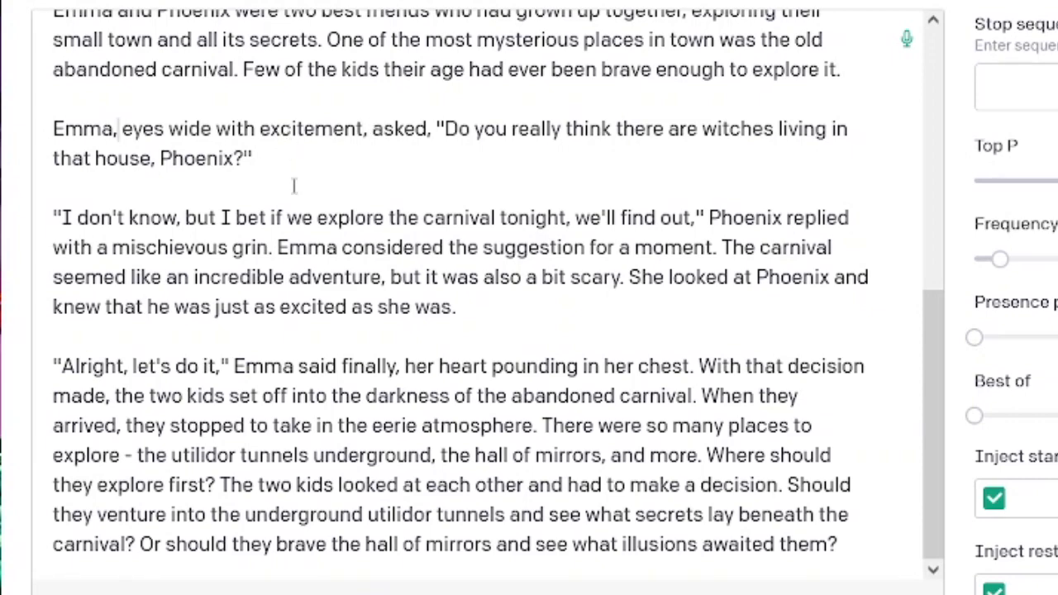
Step: Replace "he was" with "they were" in the sentence describing Phoenix as just as excited as Emma
{"action": "scroll", "coordinate": [293, 183], "scroll_direction": "up", "scroll_amount": 3}
{"action": "scroll", "coordinate": [291, 191], "scroll_direction": "down", "scroll_amount": 2}
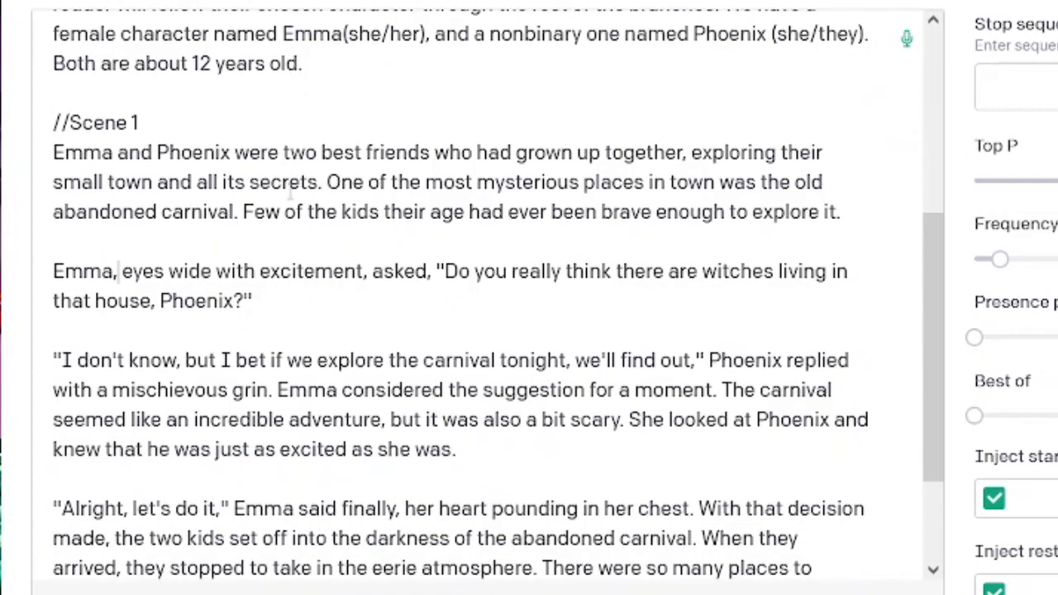
{"action": "scroll", "coordinate": [291, 192], "scroll_direction": "down", "scroll_amount": 2}
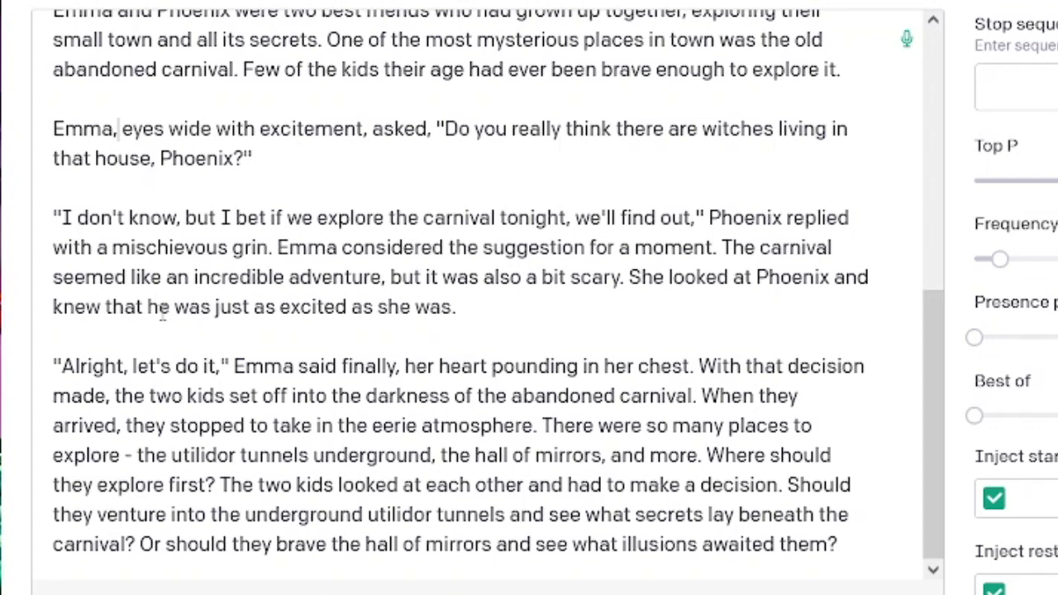
{"action": "left_click_drag", "start_coordinate": [147, 306], "coordinate": [212, 306]}
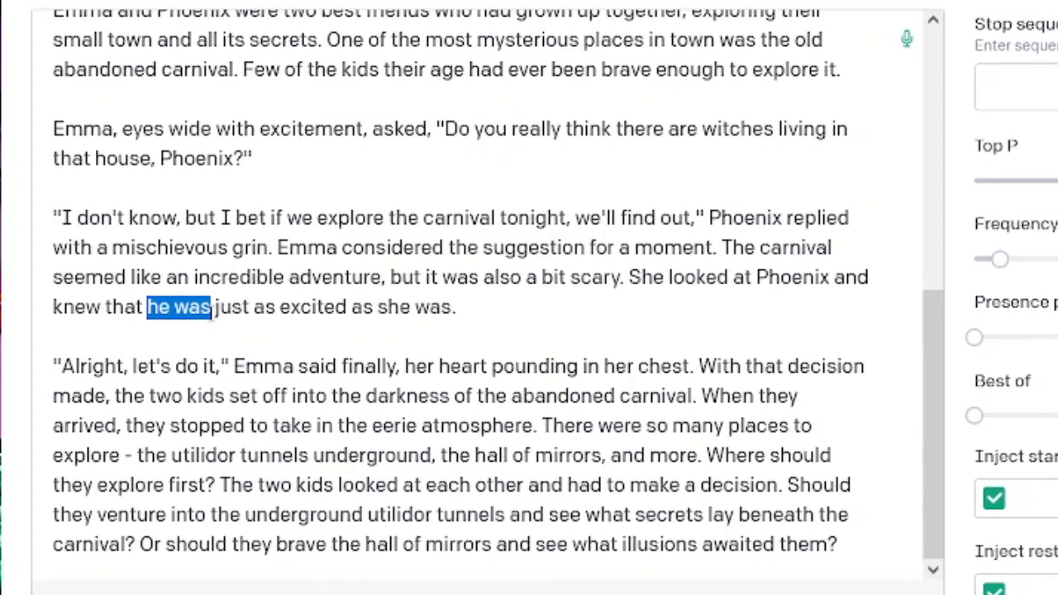
{"action": "type", "text": "they"}
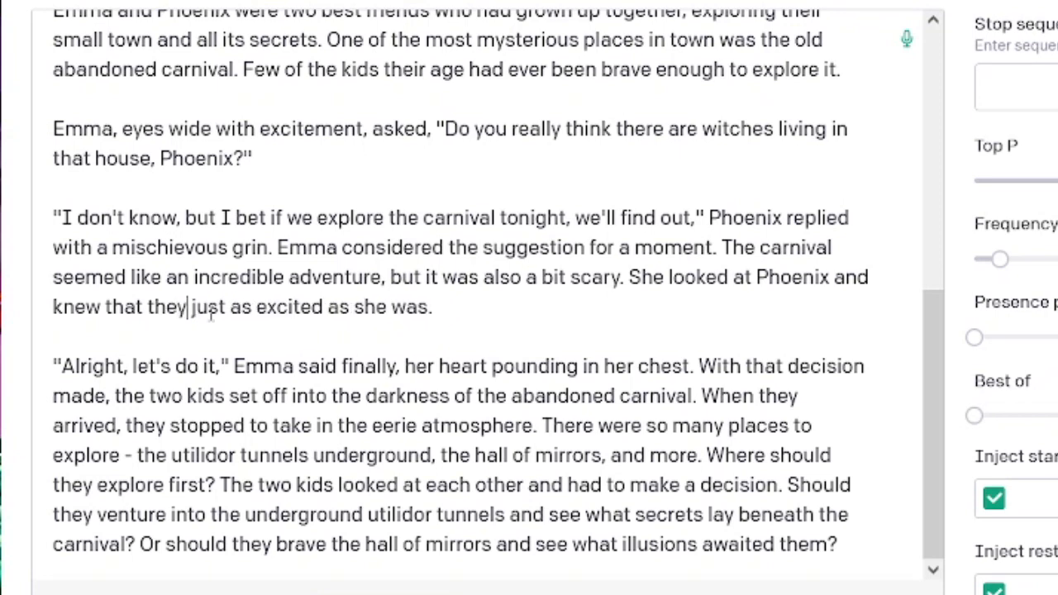
{"action": "type", "text": " were"}
{"action": "key", "text": "End"}
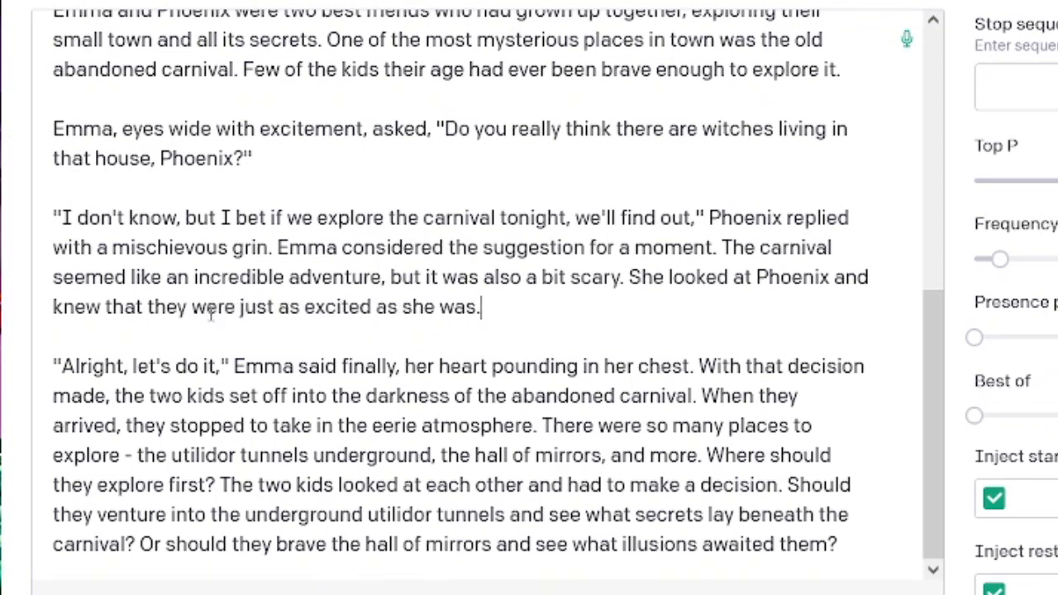
Step: Split the last story paragraph before "When they arrived", leaving a blank line between the two parts
{"action": "key", "text": "Down"}
{"action": "key", "text": "Down"}
{"action": "key", "text": "Down"}
{"action": "key", "text": "Down"}
{"action": "key", "text": "Down"}
{"action": "key", "text": "Down"}
{"action": "key", "text": "Down"}
{"action": "key", "text": "Down"}
{"action": "left_click", "coordinate": [702, 396]}
{"action": "key", "text": "Return"}
{"action": "key", "text": "Return"}
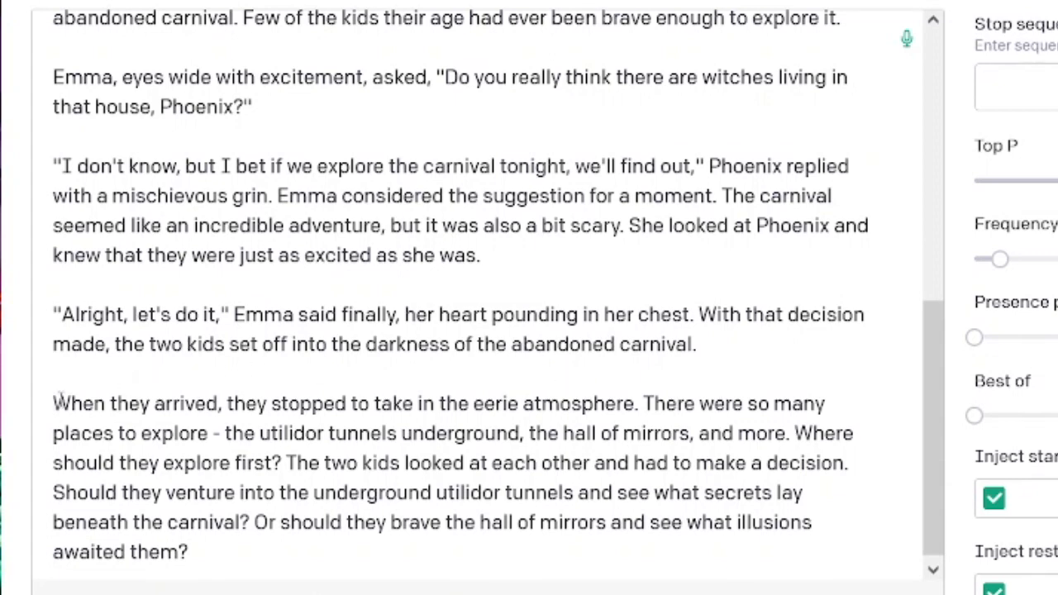
Step: Review the full prompt, from the branching-path instructions through the edited Scene 1 and its closing choice
{"action": "left_click_drag", "start_coordinate": [54, 402], "coordinate": [255, 542]}
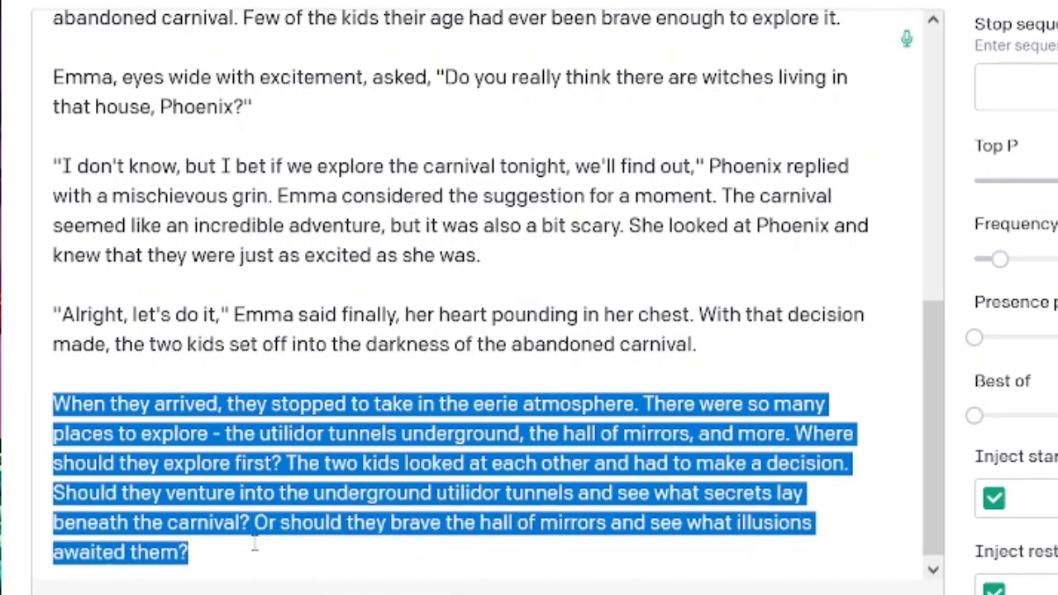
{"action": "left_click", "coordinate": [461, 557]}
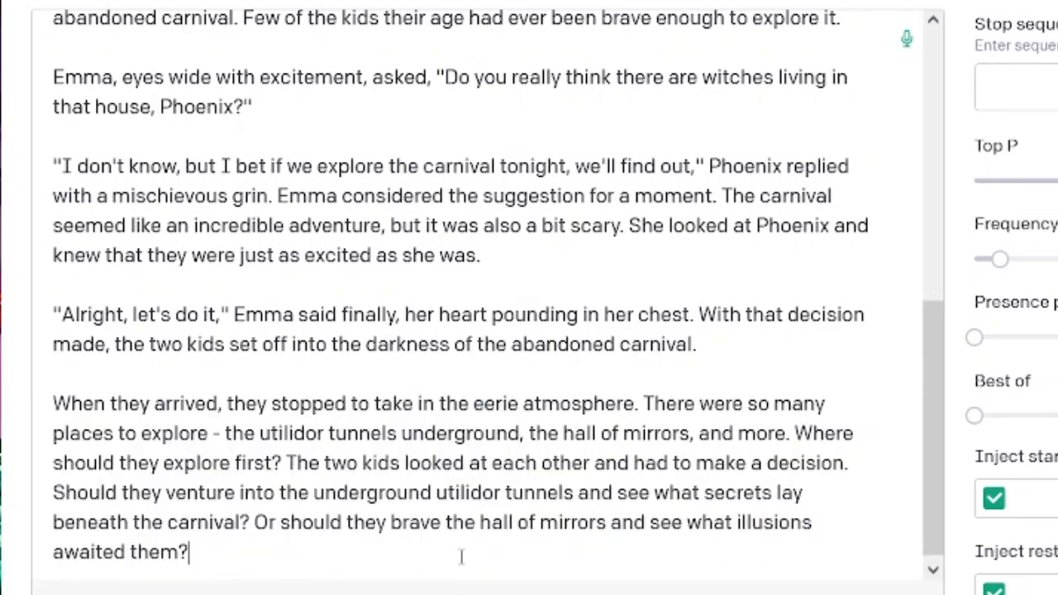
{"action": "scroll", "coordinate": [476, 513], "scroll_direction": "up", "scroll_amount": 2}
{"action": "scroll", "coordinate": [475, 513], "scroll_direction": "down", "scroll_amount": 2}
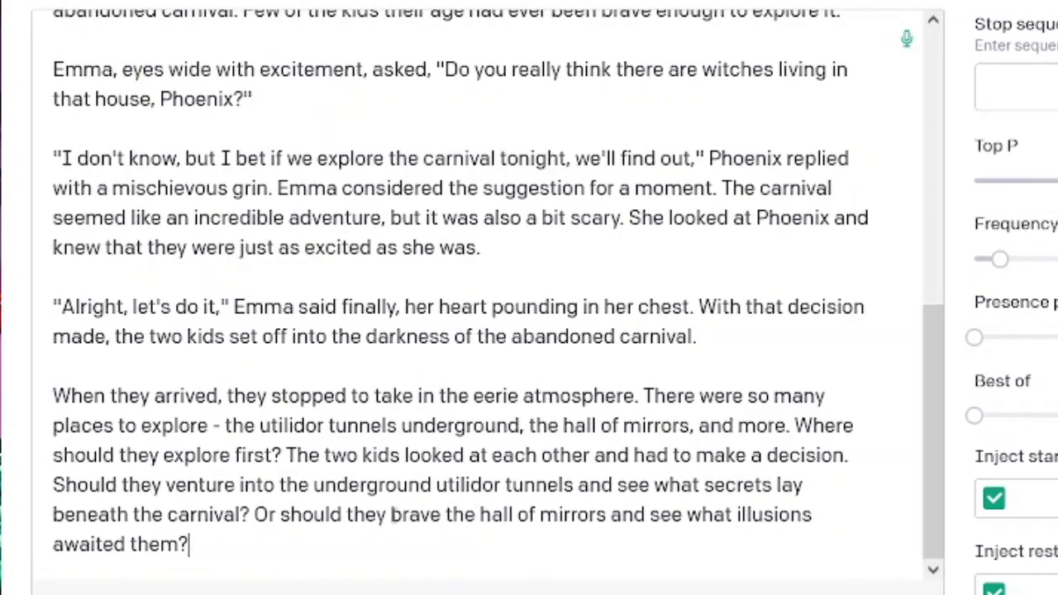
{"action": "left_click_drag", "start_coordinate": [295, 551], "coordinate": [55, 27]}
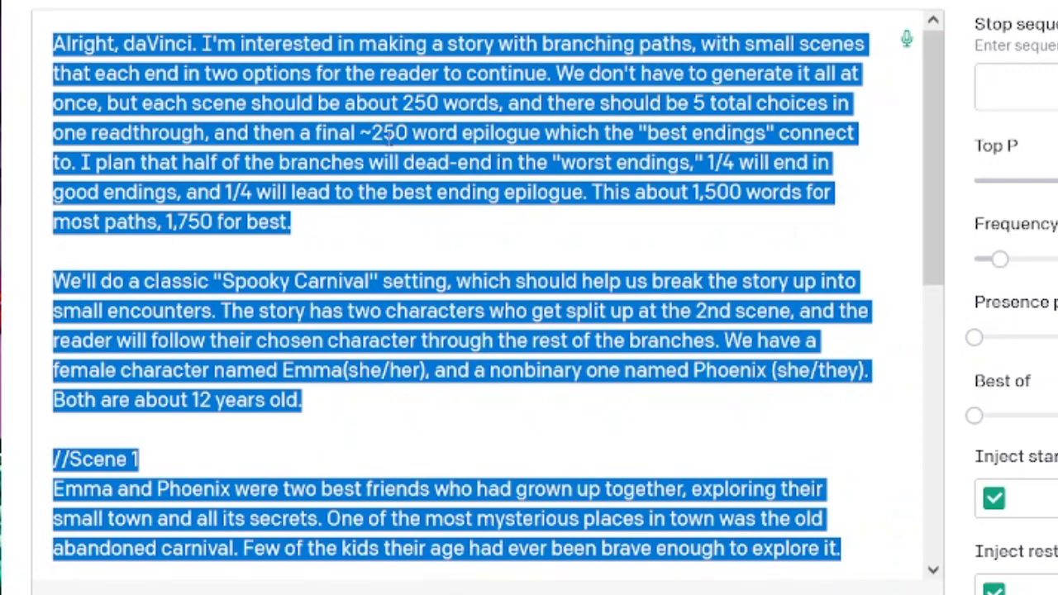
{"action": "key", "text": "alt+Tab"}
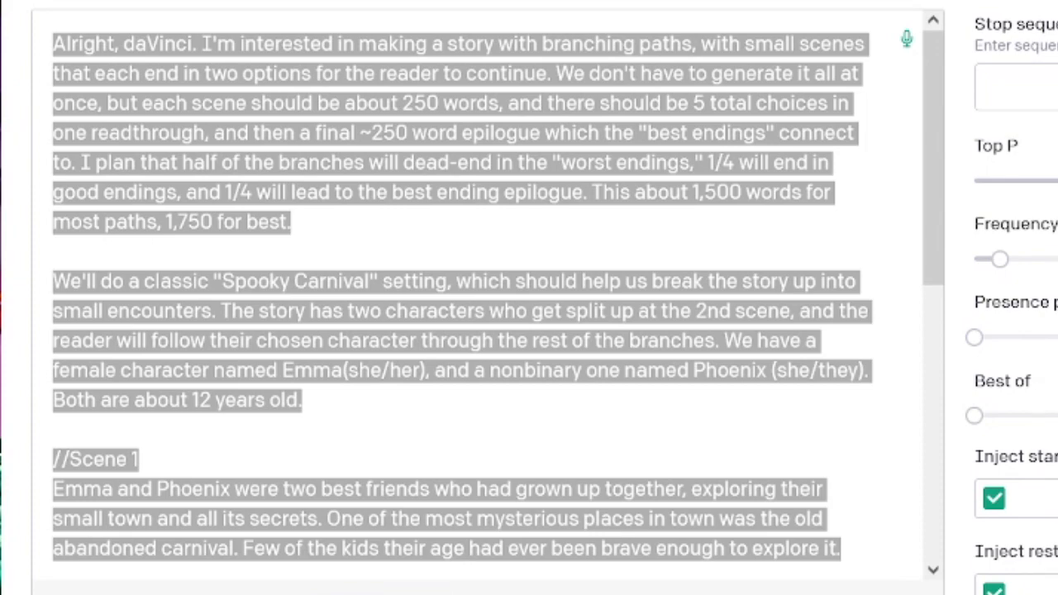
{"action": "left_click", "coordinate": [456, 397]}
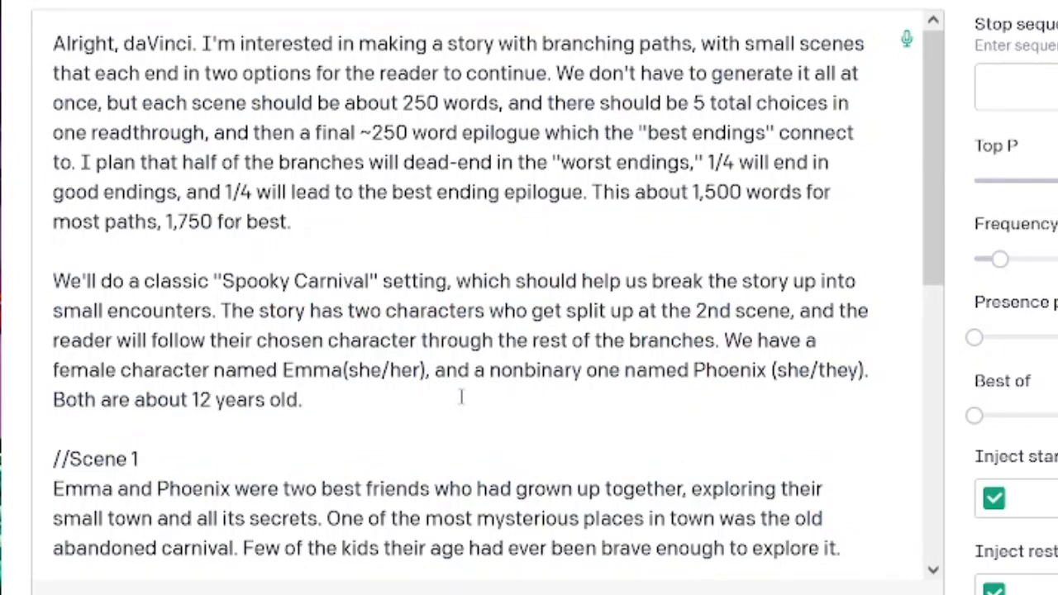
{"action": "scroll", "coordinate": [461, 397], "scroll_direction": "down", "scroll_amount": 5}
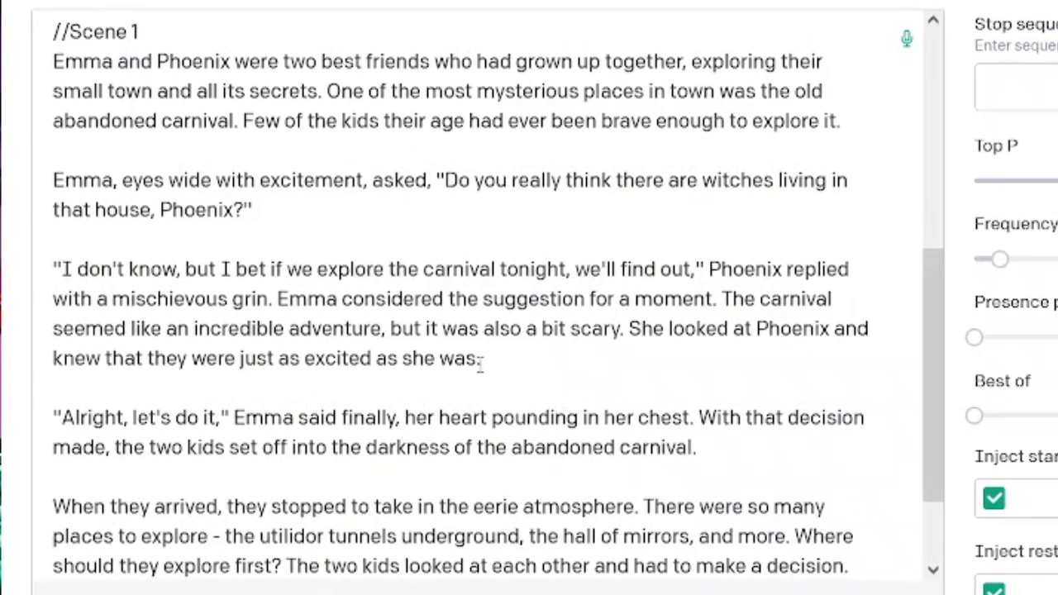
{"action": "scroll", "coordinate": [482, 364], "scroll_direction": "down", "scroll_amount": 2}
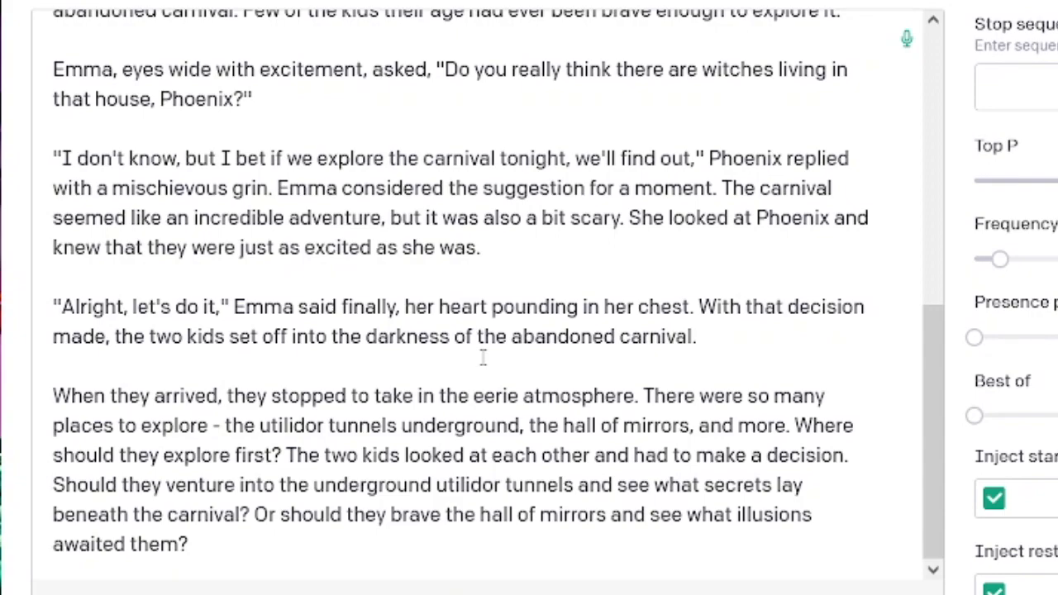
{"action": "scroll", "coordinate": [482, 357], "scroll_direction": "up", "scroll_amount": 5}
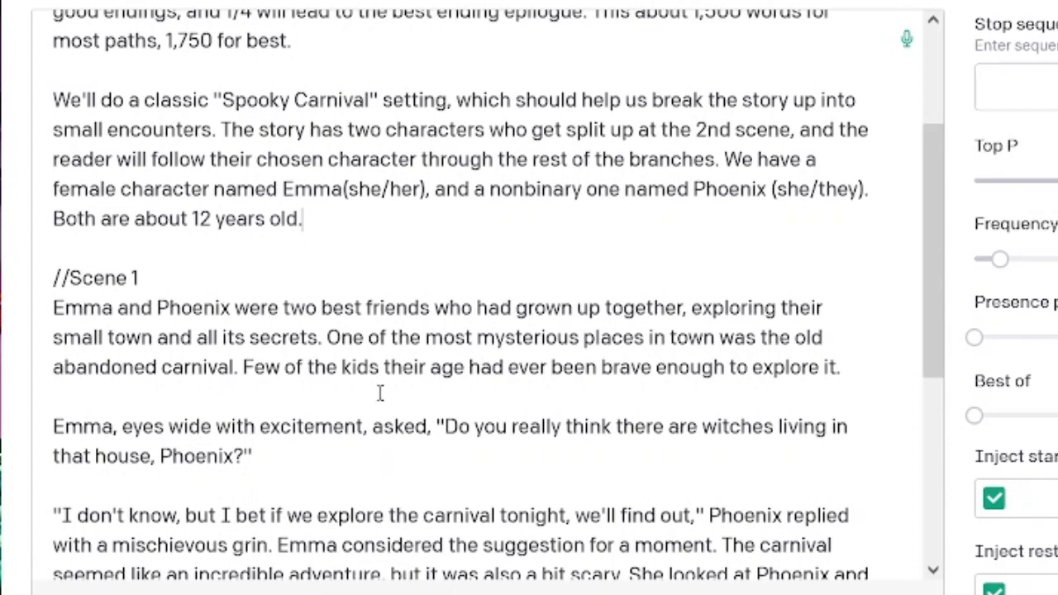
{"action": "scroll", "coordinate": [350, 278], "scroll_direction": "down", "scroll_amount": 4}
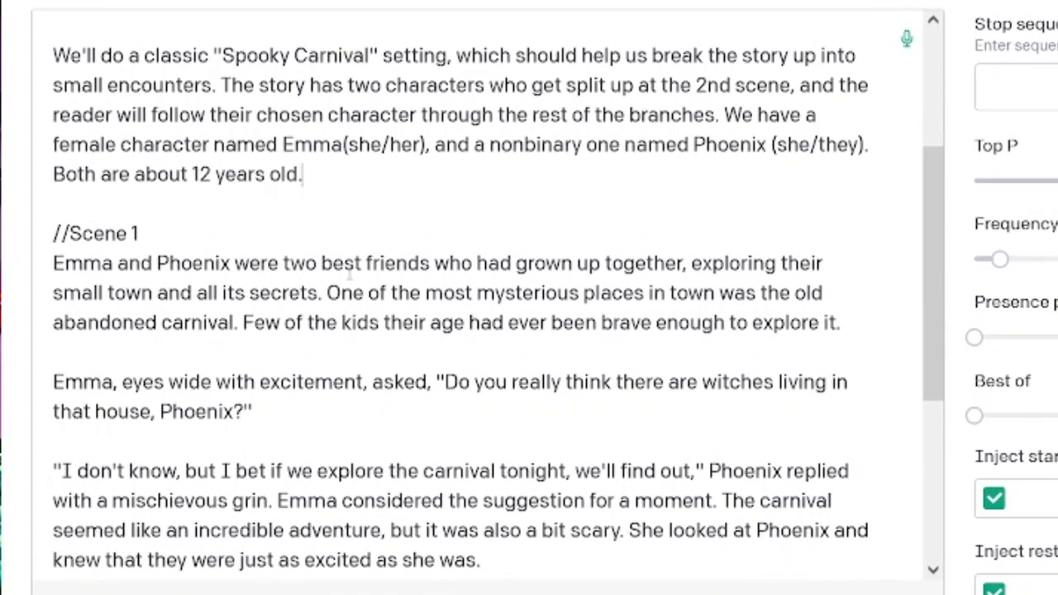
{"action": "scroll", "coordinate": [355, 215], "scroll_direction": "up", "scroll_amount": 2}
{"action": "left_click", "coordinate": [375, 116]}
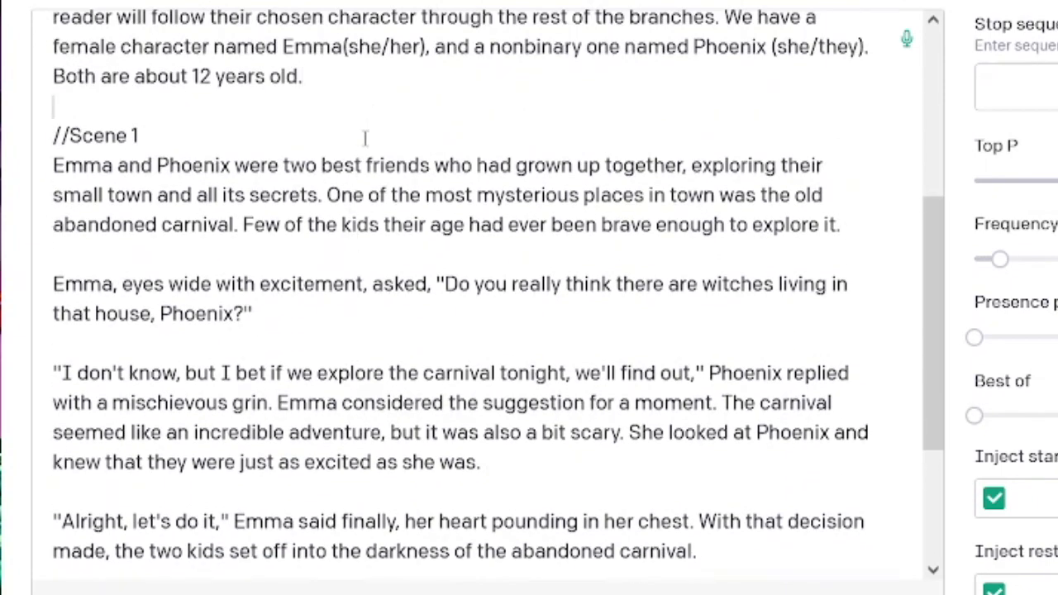
{"action": "left_click", "coordinate": [365, 136]}
{"action": "type", "text": "[daVinci, please"}
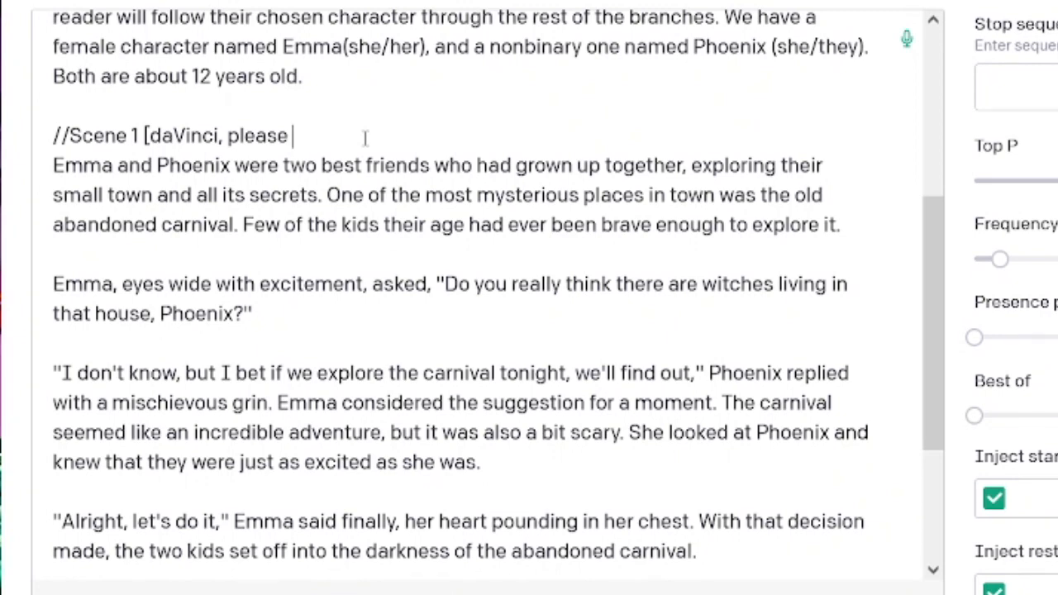
{"action": "key", "text": "ctrl+shift+Left"}
{"action": "key", "text": "ctrl+shift+Left"}
{"action": "key", "text": "ctrl+shift+Left"}
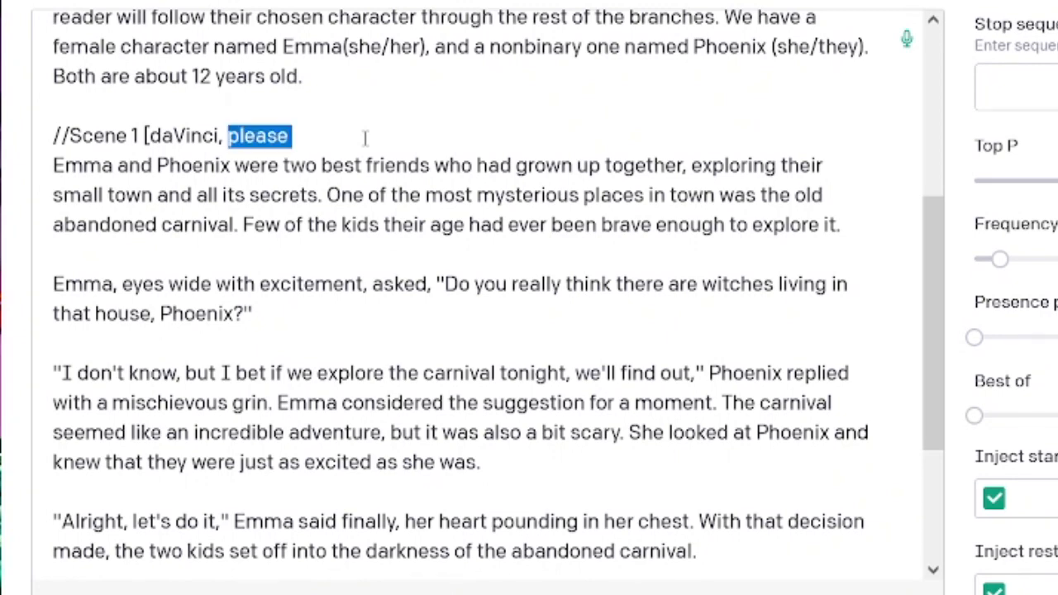
{"action": "key", "text": "BackSpace"}
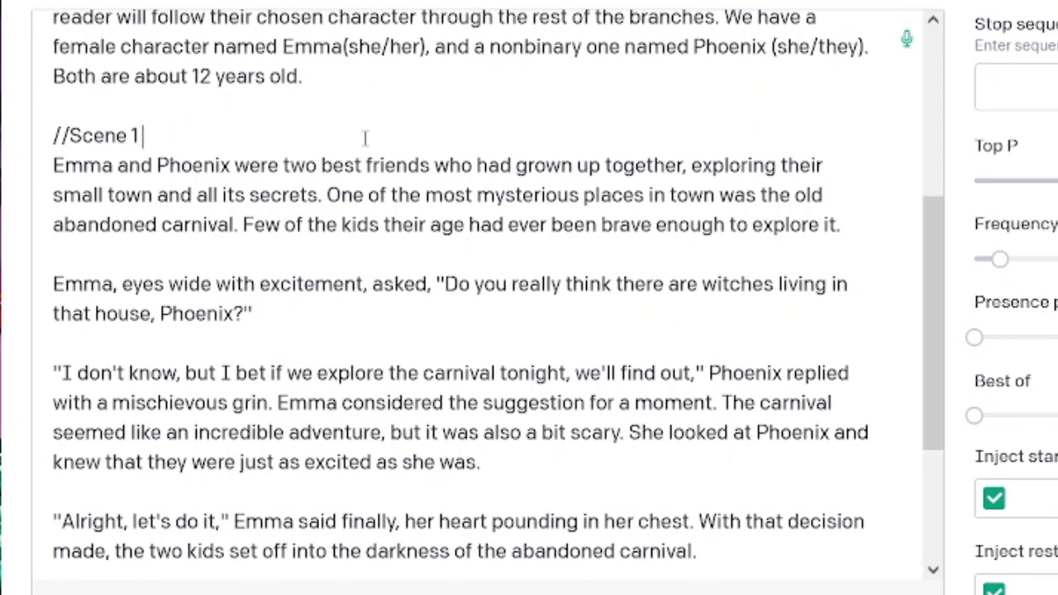
Step: Delete the closing "When they arrived" paragraph and the blank lines left after "the abandoned carnival."
{"action": "scroll", "coordinate": [364, 138], "scroll_direction": "down", "scroll_amount": 3}
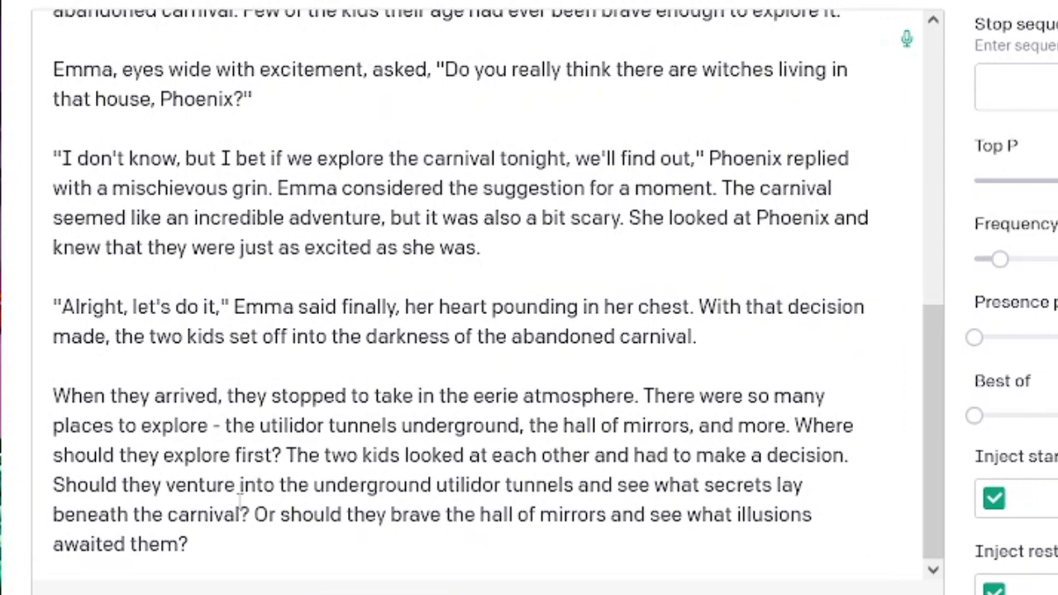
{"action": "left_click_drag", "start_coordinate": [218, 552], "coordinate": [45, 395]}
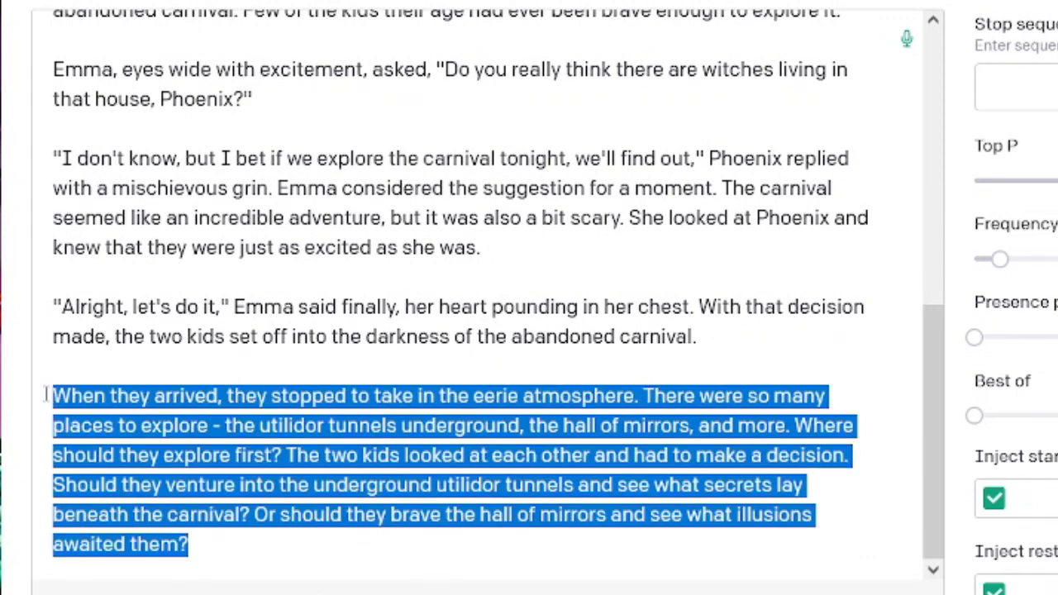
{"action": "key", "text": "BackSpace"}
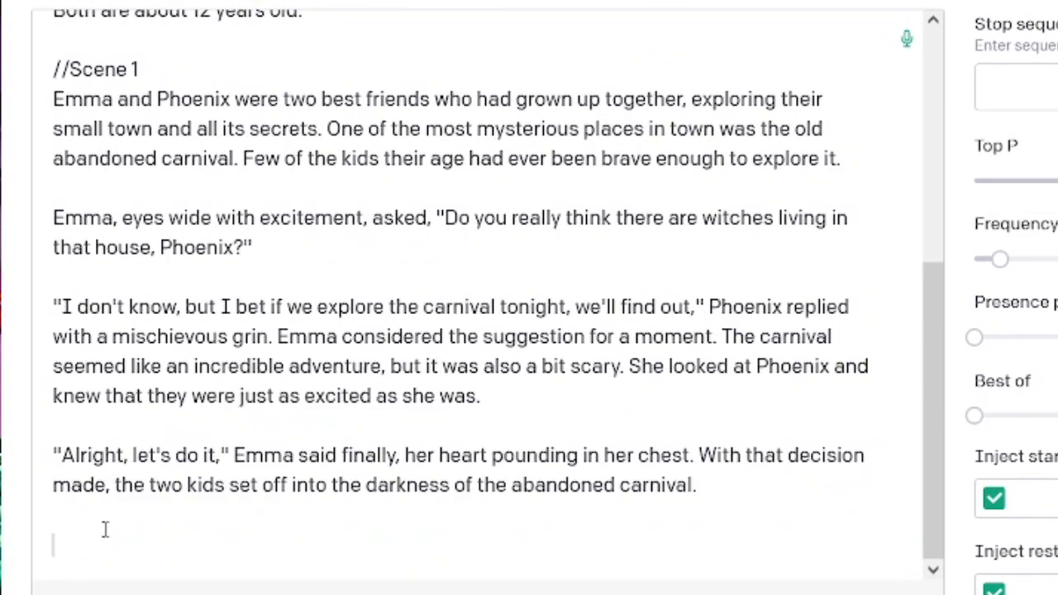
{"action": "key", "text": "BackSpace"}
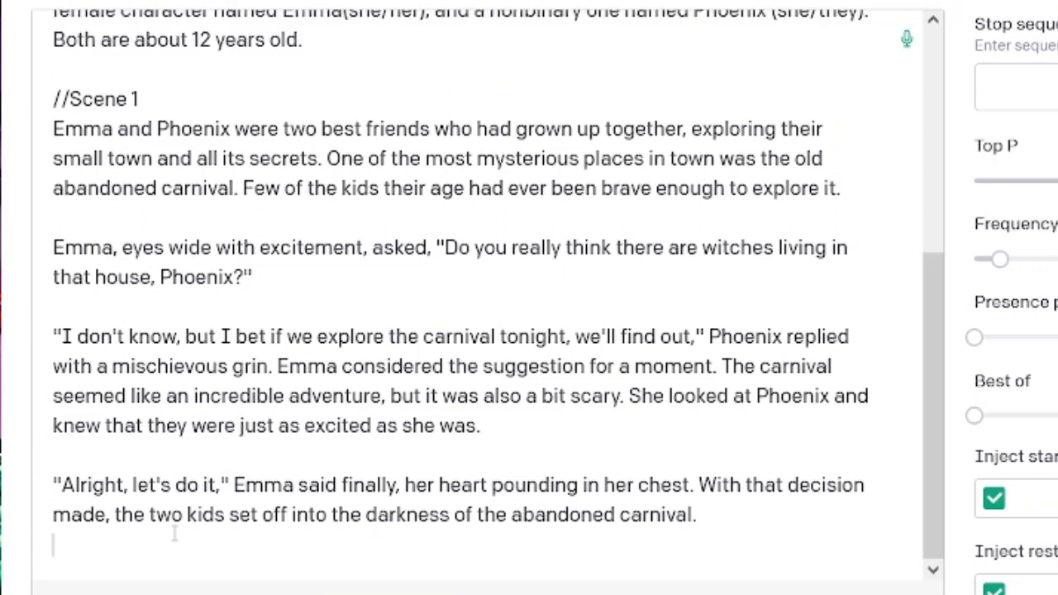
{"action": "key", "text": "BackSpace"}
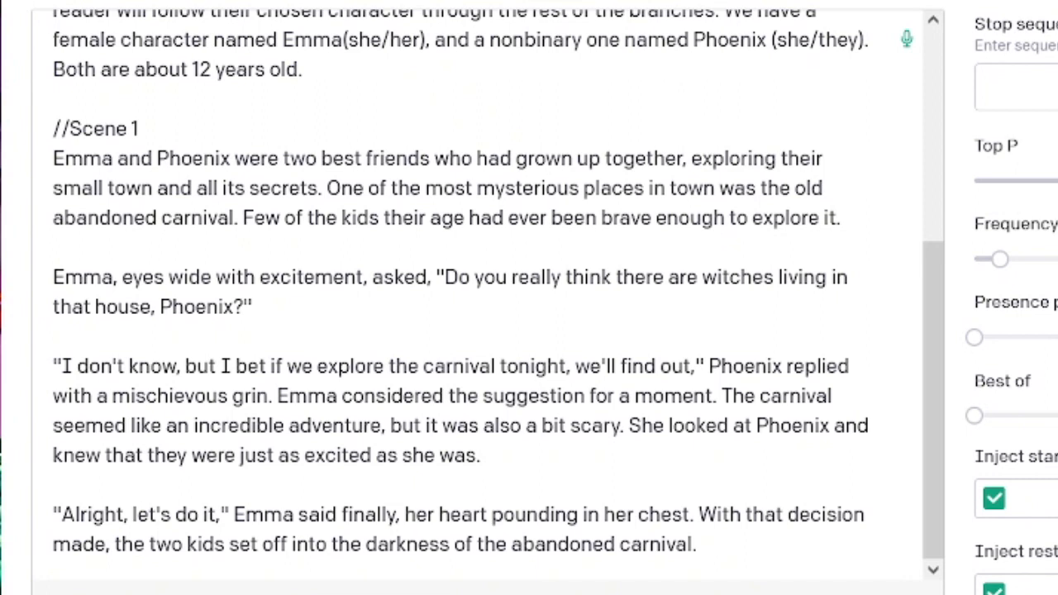
Step: Append "Supposedly, those who had, were eaten by the witches and never seen again." to the first paragraph of Scene 1
{"action": "left_click", "coordinate": [600, 334]}
{"action": "left_click", "coordinate": [882, 228]}
{"action": "type", "text": "Supposedly,"}
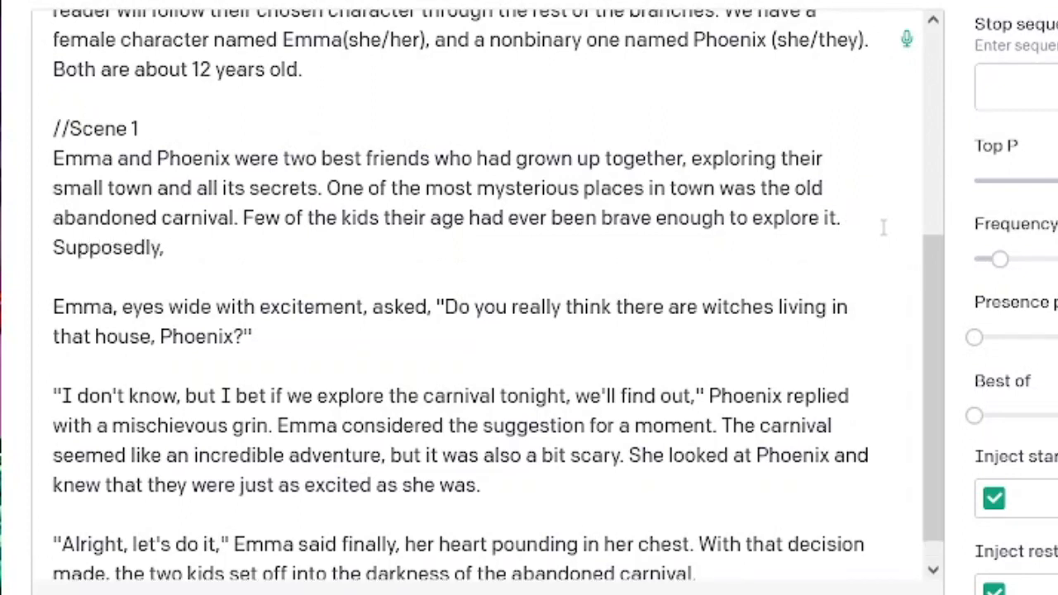
{"action": "type", "text": " those who had,"}
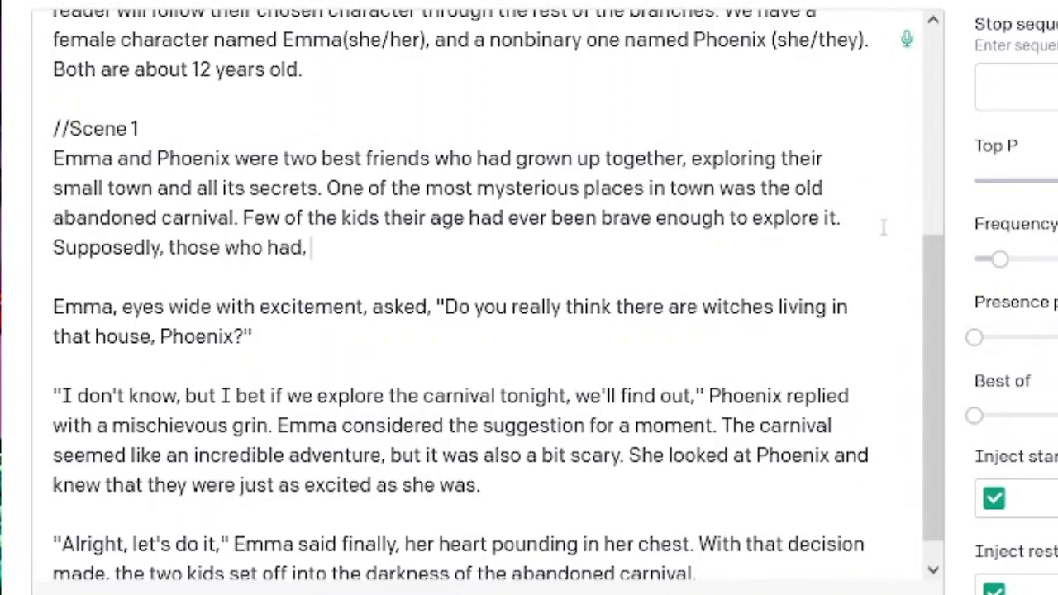
{"action": "type", "text": " were eate"}
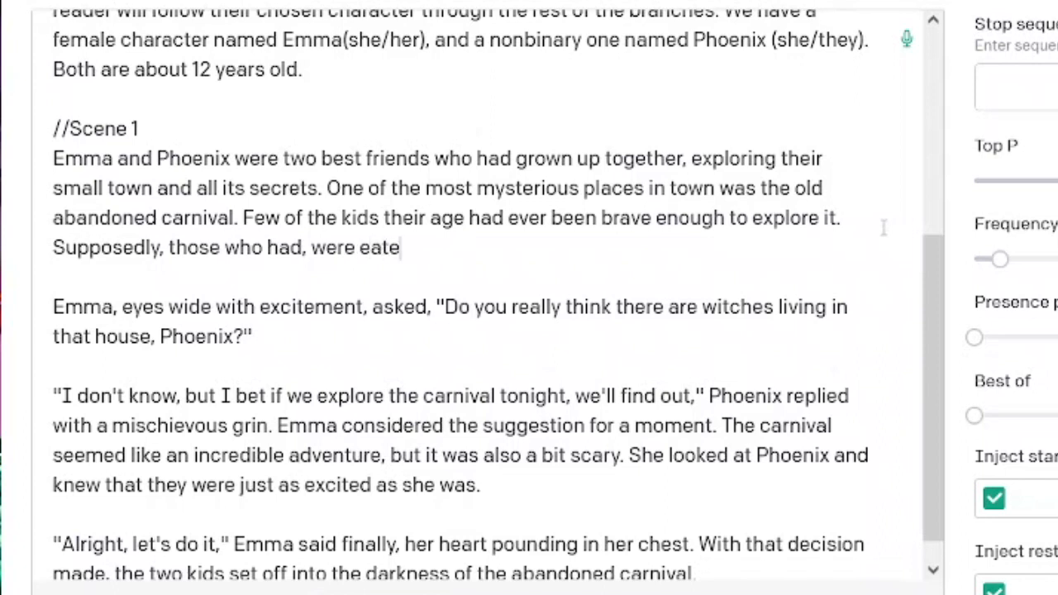
{"action": "type", "text": "n by the witches and"}
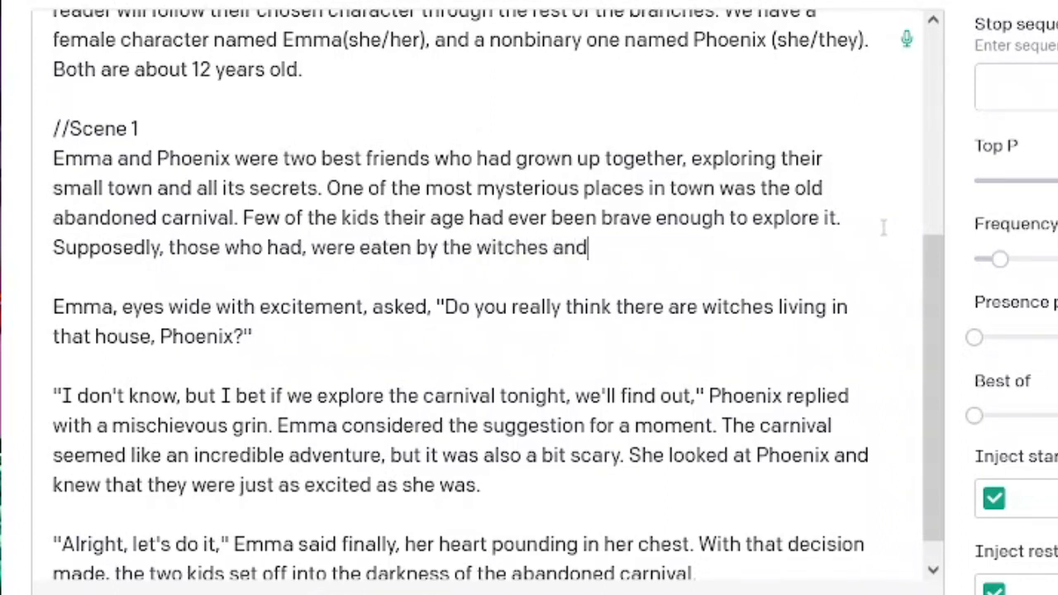
{"action": "type", "text": " never seen again."}
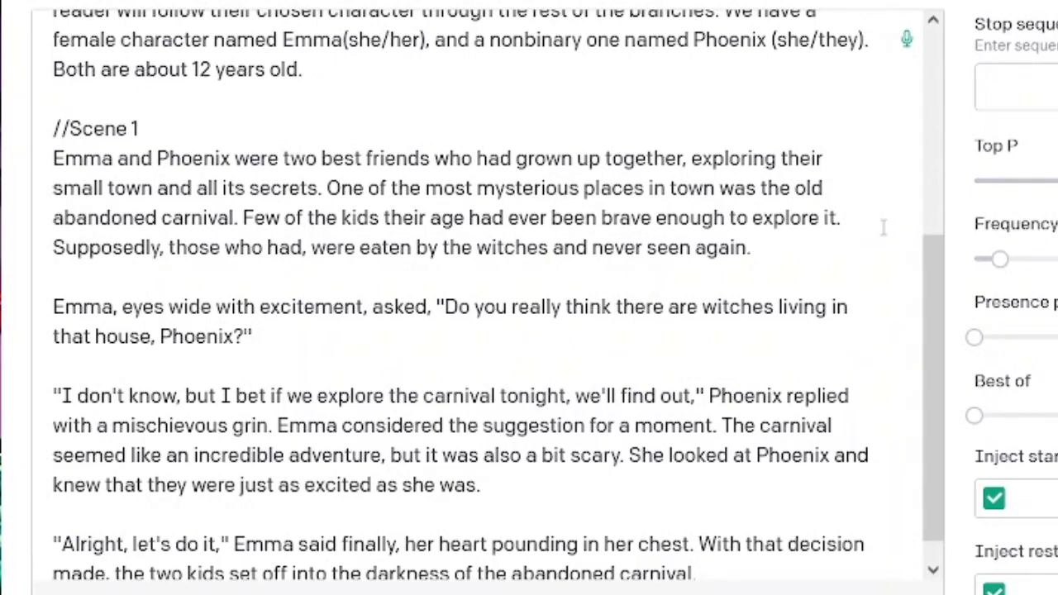
Step: Delete "eaten by the witches and" from the sentence starting with "Supposedly"
{"action": "key", "text": "ctrl+Left"}
{"action": "key", "text": "ctrl+Left"}
{"action": "key", "text": "ctrl+Left"}
{"action": "key", "text": "ctrl+shift+Left"}
{"action": "key", "text": "ctrl+shift+Left"}
{"action": "key", "text": "ctrl+shift+Left"}
{"action": "key", "text": "ctrl+shift+Left"}
{"action": "key", "text": "ctrl+shift+Left"}
{"action": "key", "text": "ctrl+shift+Left"}
{"action": "key", "text": "ctrl+shift+Right"}
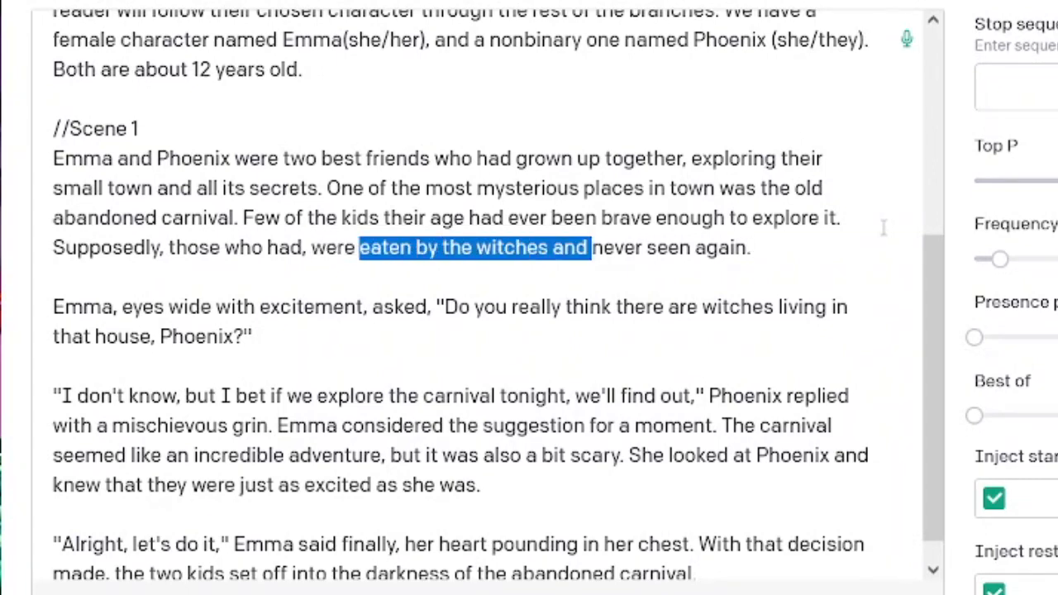
{"action": "key", "text": "BackSpace"}
Step: Extend the "Supposedly" sentence after "never seen again" with "because they had been eaten by the witches."
{"action": "key", "text": "End"}
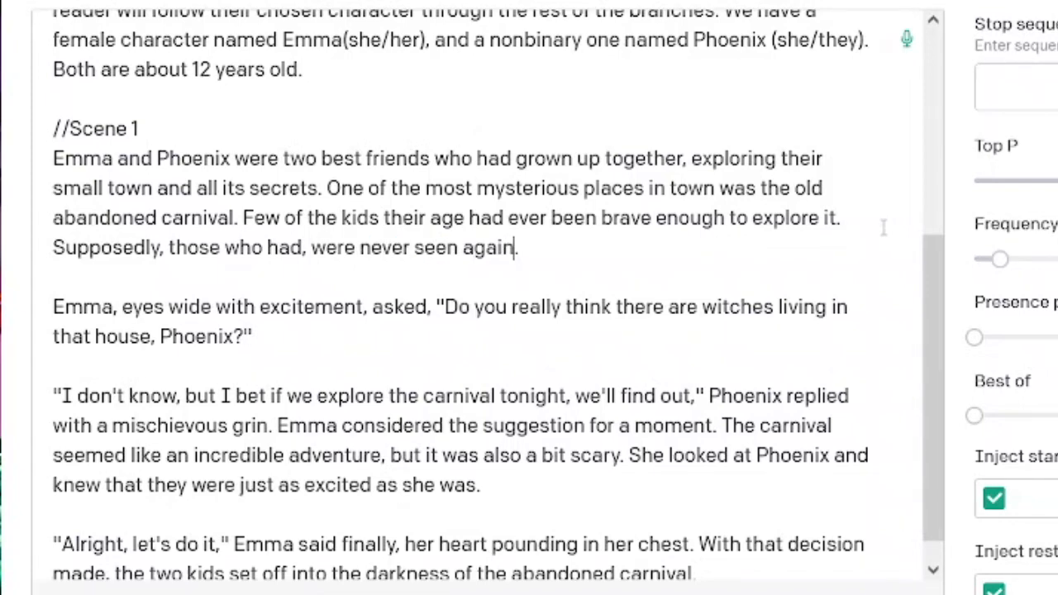
{"action": "type", "text": "because they had been"}
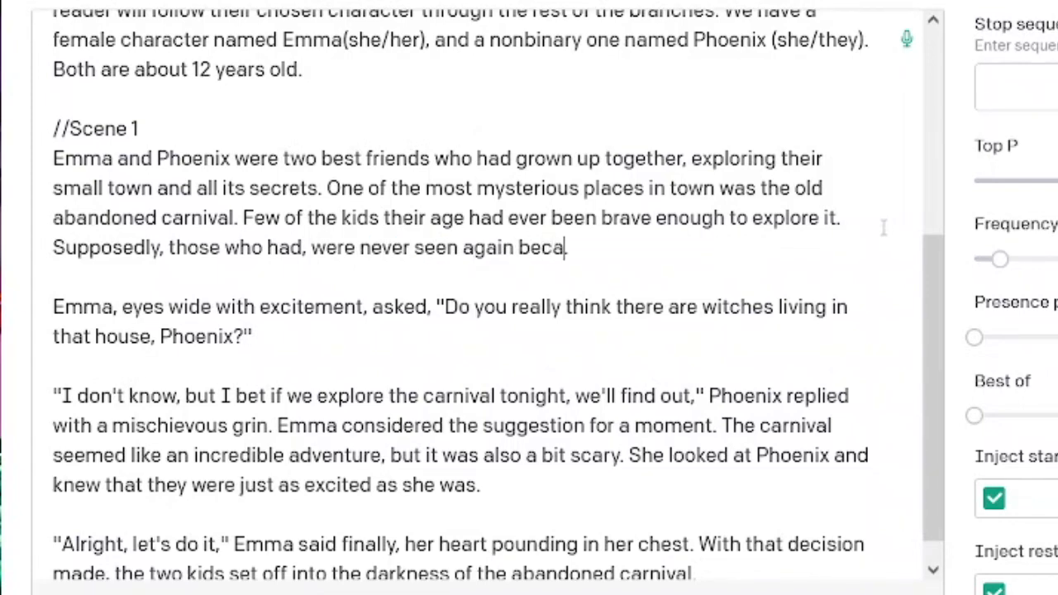
{"action": "type", "text": " e"}
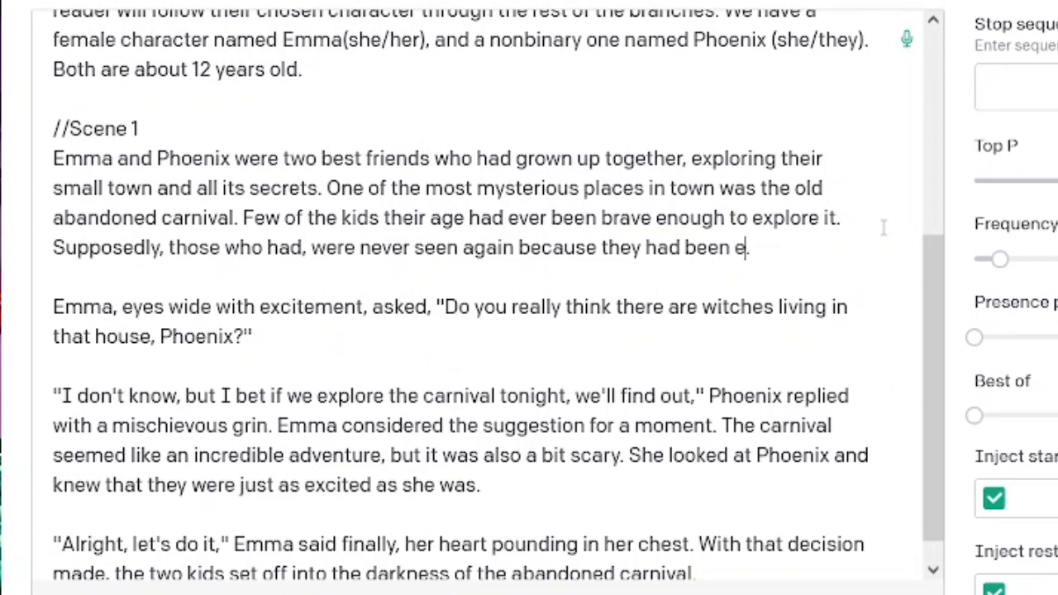
{"action": "type", "text": "aten by the witches."}
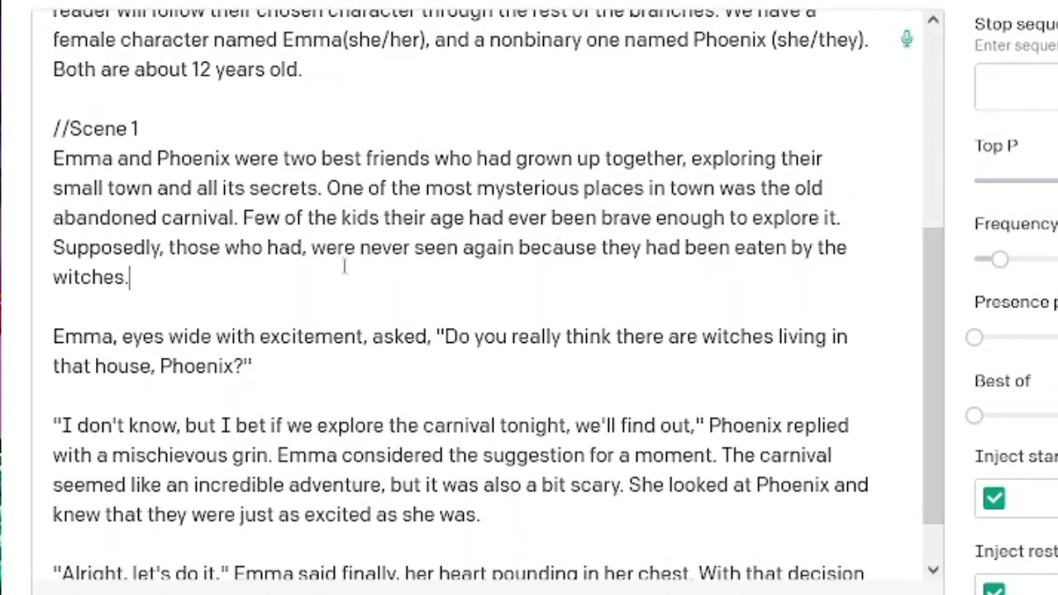
{"action": "left_click_drag", "start_coordinate": [130, 278], "coordinate": [48, 259]}
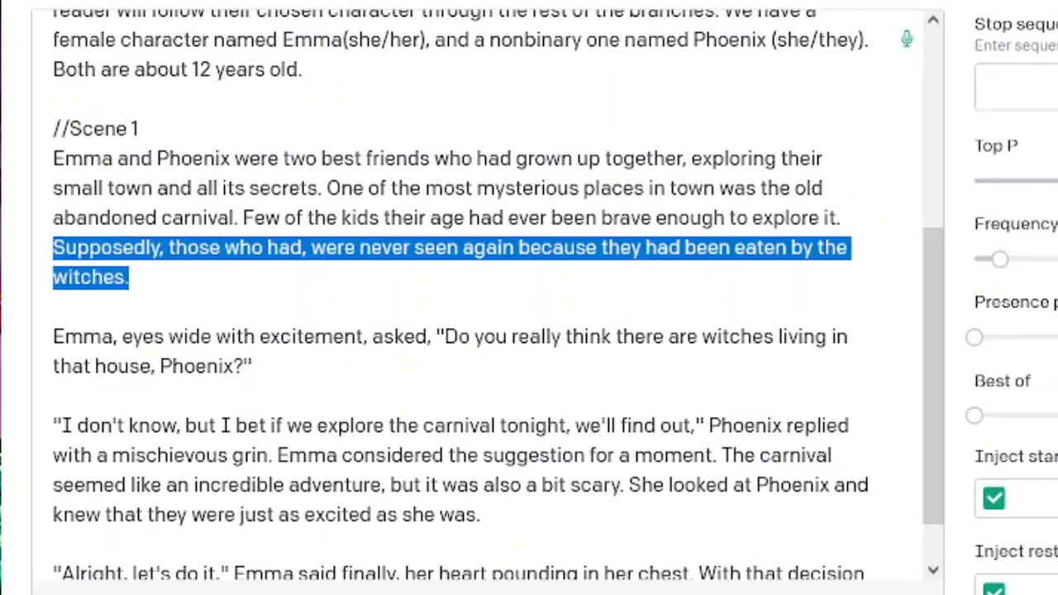
{"action": "key", "text": "alt+Tab"}
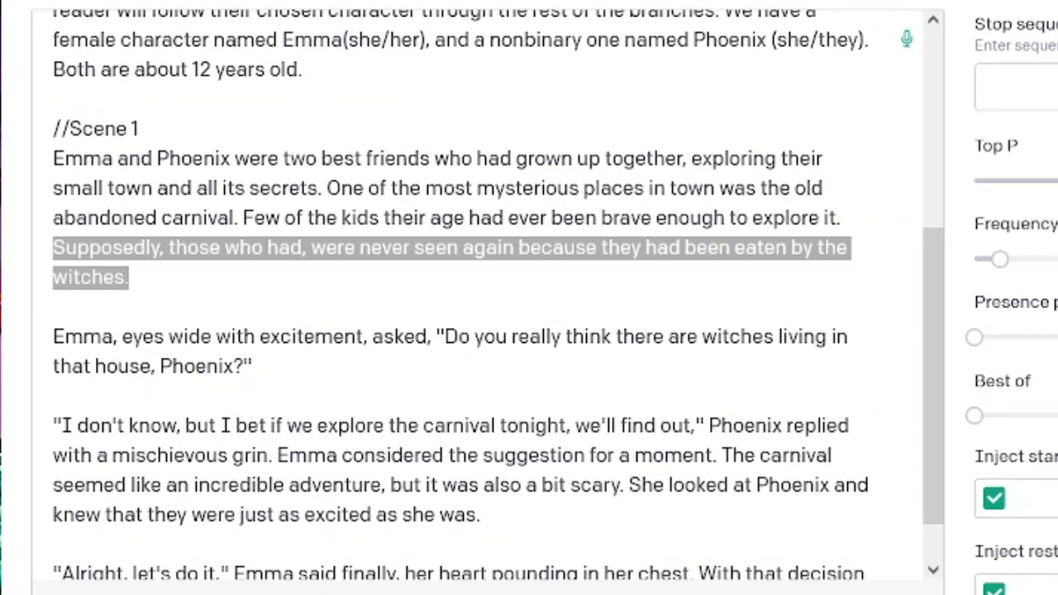
{"action": "left_click", "coordinate": [657, 281]}
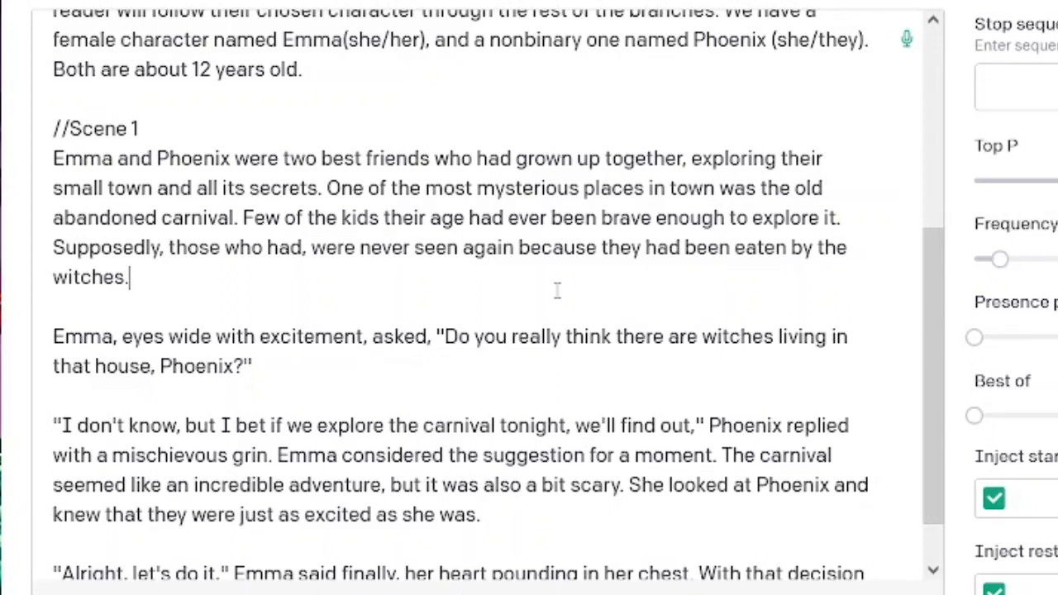
Step: Start a bracketed instruction after the //Scene 1 label reading "[ daVinci, please expand on this"
{"action": "scroll", "coordinate": [557, 289], "scroll_direction": "down", "scroll_amount": 1}
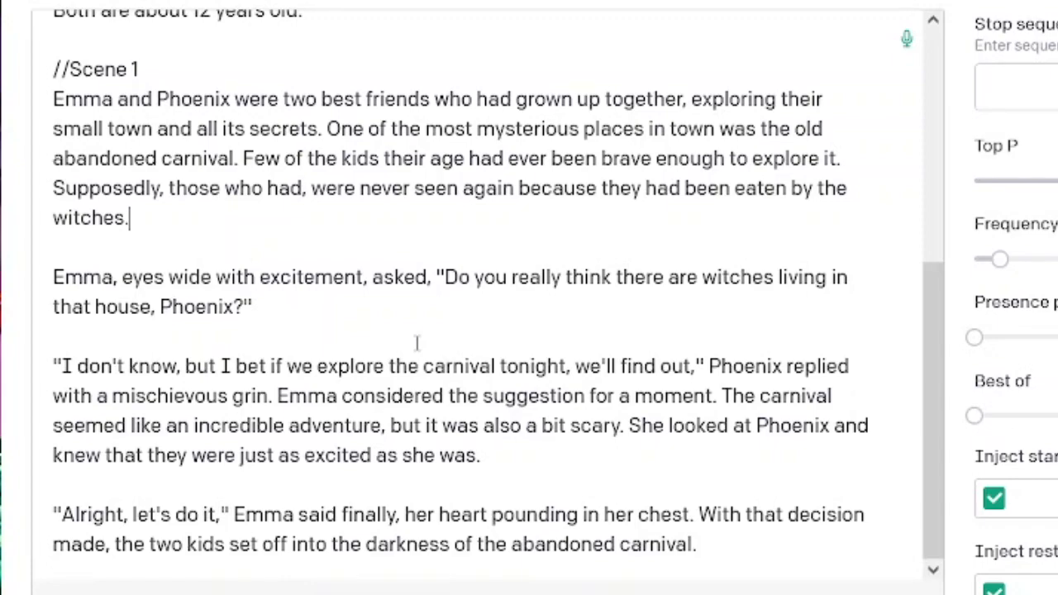
{"action": "scroll", "coordinate": [418, 342], "scroll_direction": "up", "scroll_amount": 4}
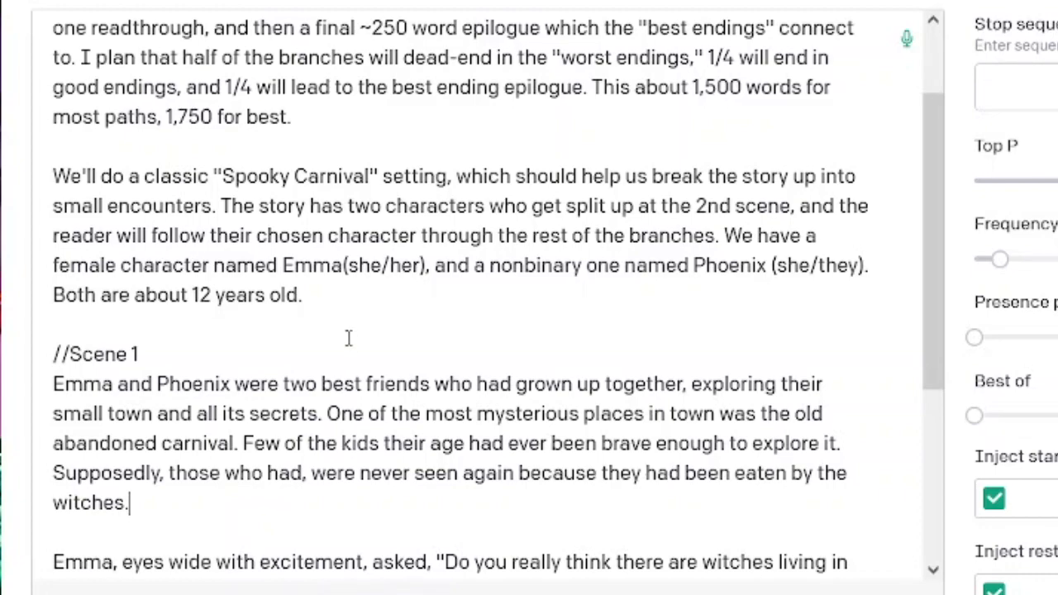
{"action": "scroll", "coordinate": [348, 337], "scroll_direction": "down", "scroll_amount": 4}
{"action": "scroll", "coordinate": [348, 338], "scroll_direction": "up", "scroll_amount": 4}
{"action": "left_click", "coordinate": [322, 342]}
{"action": "type", "text": "[ daVinci"}
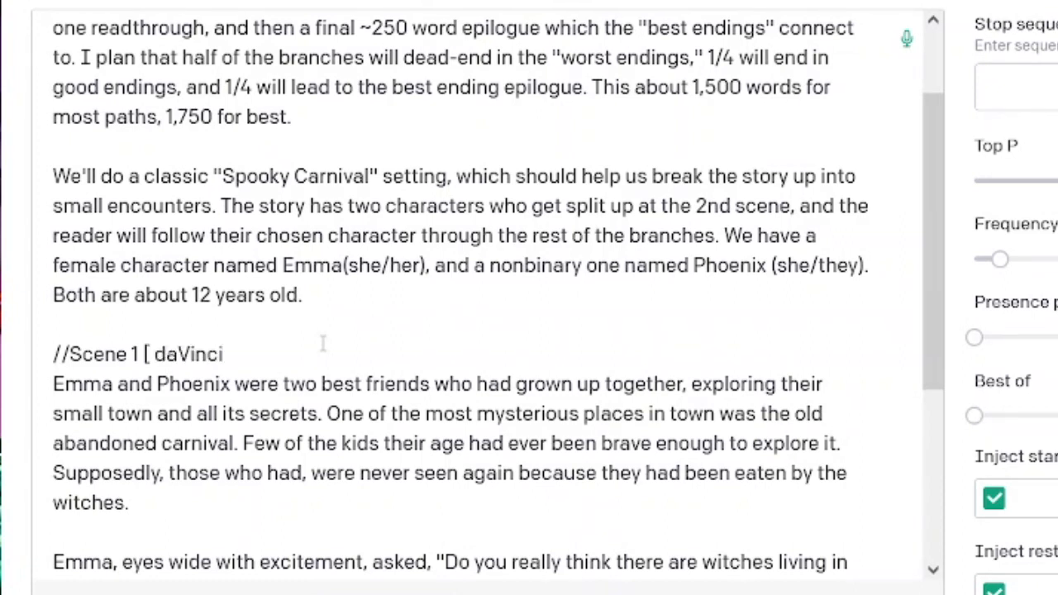
{"action": "type", "text": ", please"}
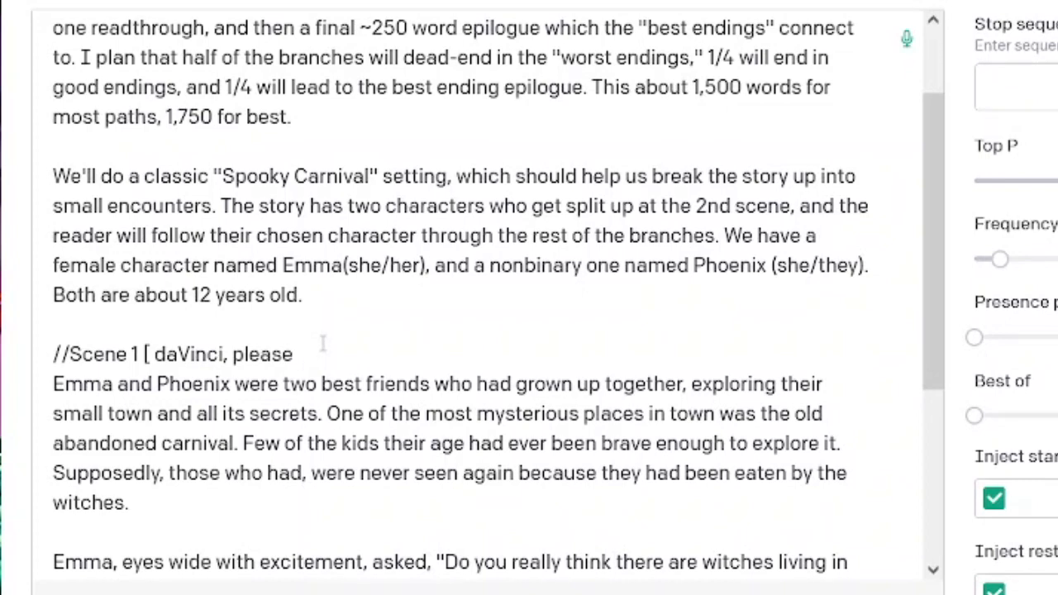
{"action": "type", "text": " expand on this"}
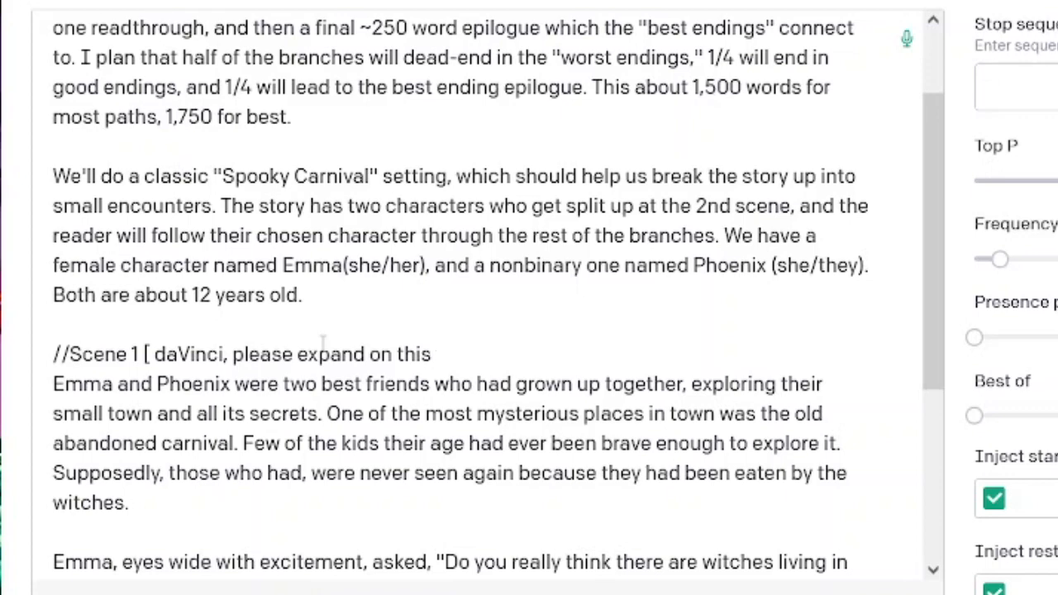
Step: Reword the Scene 1 instruction after "please" to "rewrite and expand on this scene"
{"action": "key", "text": "BackSpace"}
{"action": "key", "text": "BackSpace"}
{"action": "key", "text": "BackSpace"}
{"action": "key", "text": "BackSpace"}
{"action": "key", "text": "BackSpace"}
{"action": "key", "text": "BackSpace"}
{"action": "key", "text": "BackSpace"}
{"action": "key", "text": "BackSpace"}
{"action": "key", "text": "BackSpace"}
{"action": "key", "text": "BackSpace"}
{"action": "key", "text": "BackSpace"}
{"action": "key", "text": "BackSpace"}
{"action": "key", "text": "BackSpace"}
{"action": "key", "text": "BackSpace"}
{"action": "type", "text": "rewrite"}
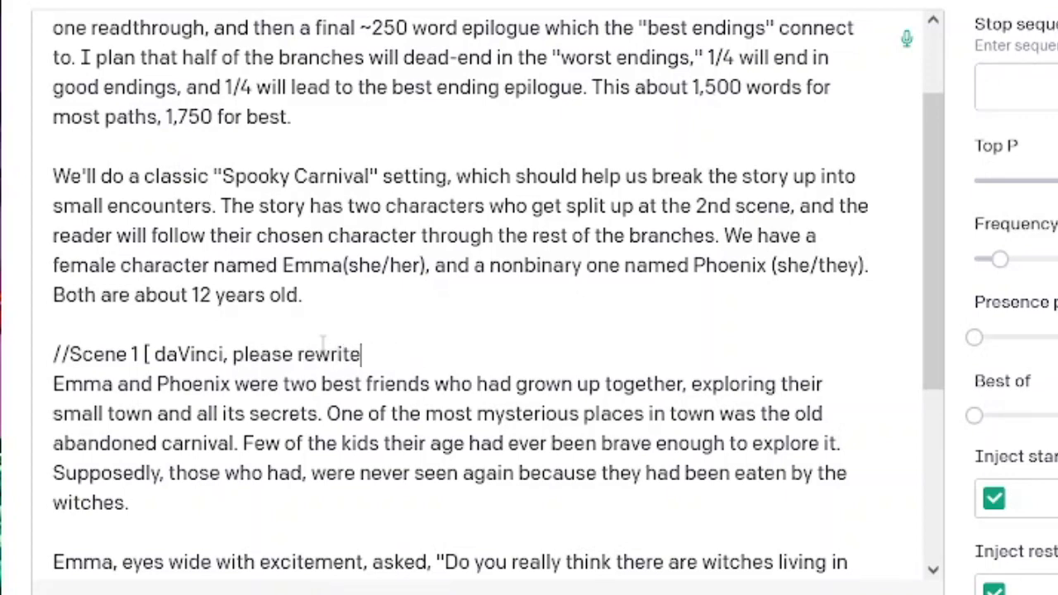
{"action": "type", "text": " and expand on t"}
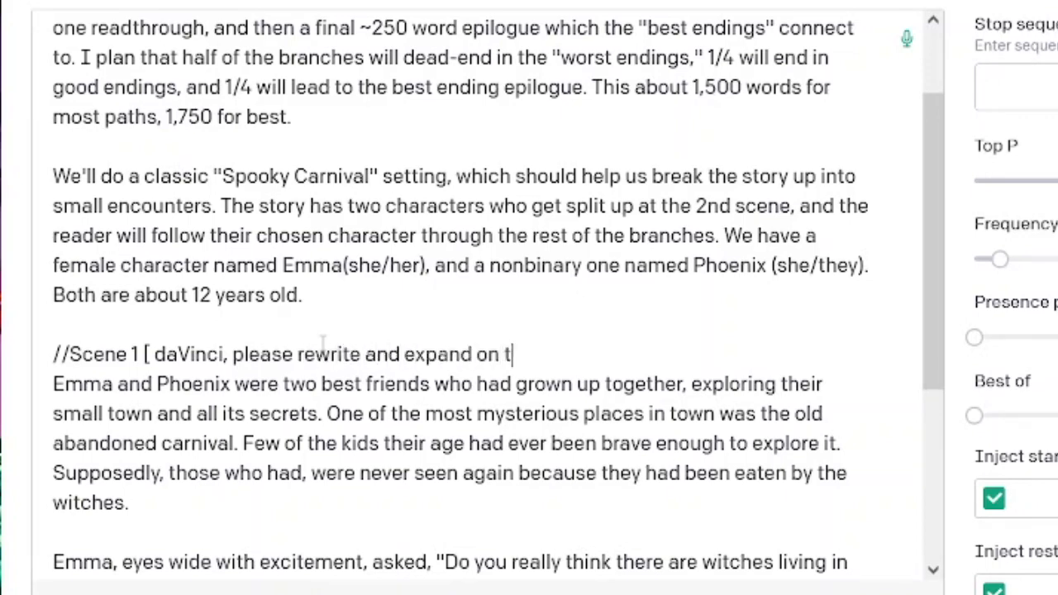
{"action": "type", "text": "his scene"}
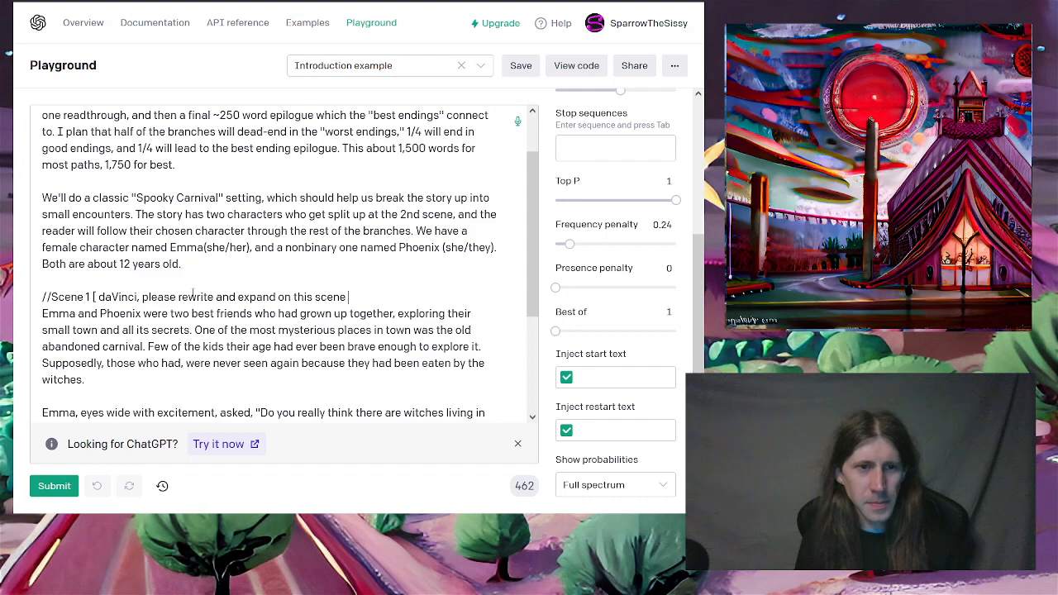
Step: Enclose the Scene 1 instruction in "[*" and "*]" by adding an asterisk after the opening bracket and "*]" at the end
{"action": "key", "text": "ctrl+Left"}
{"action": "key", "text": "ctrl+Left"}
{"action": "key", "text": "ctrl+Left"}
{"action": "key", "text": "ctrl+Left"}
{"action": "key", "text": "ctrl+Left"}
{"action": "key", "text": "ctrl+Left"}
{"action": "key", "text": "ctrl+Left"}
{"action": "key", "text": "ctrl+Left"}
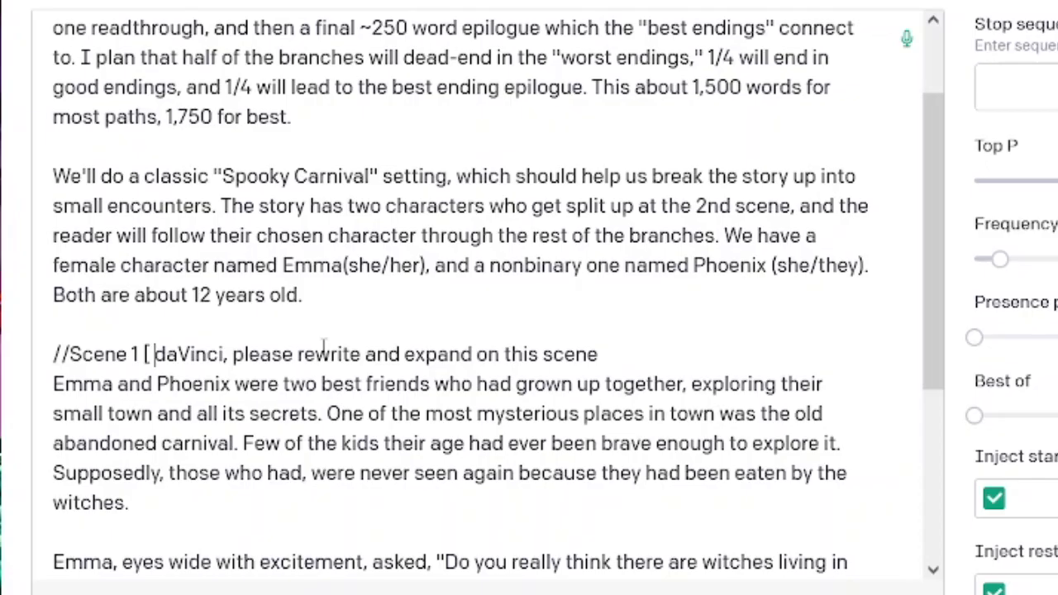
{"action": "key", "text": "Left"}
{"action": "type", "text": "*"}
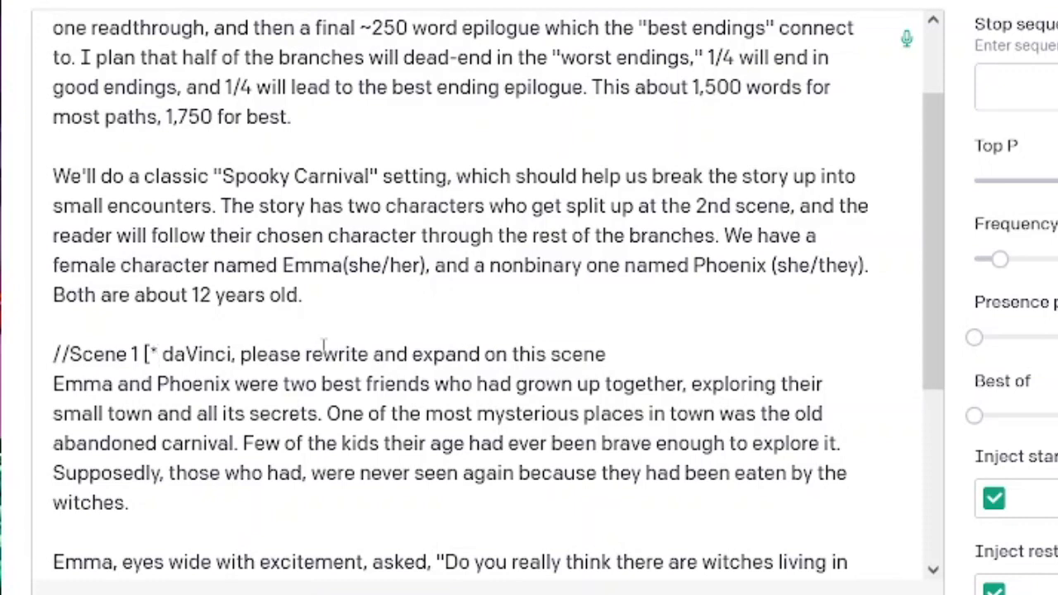
{"action": "key", "text": "End"}
{"action": "type", "text": "*]"}
Step: Replace "daVinci" with "DAVINCI" in the Scene 1 instruction
{"action": "key", "text": "Left"}
{"action": "key", "text": "Left"}
{"action": "left_click_drag", "start_coordinate": [162, 354], "coordinate": [234, 354]}
{"action": "type", "text": "DAVINCI"}
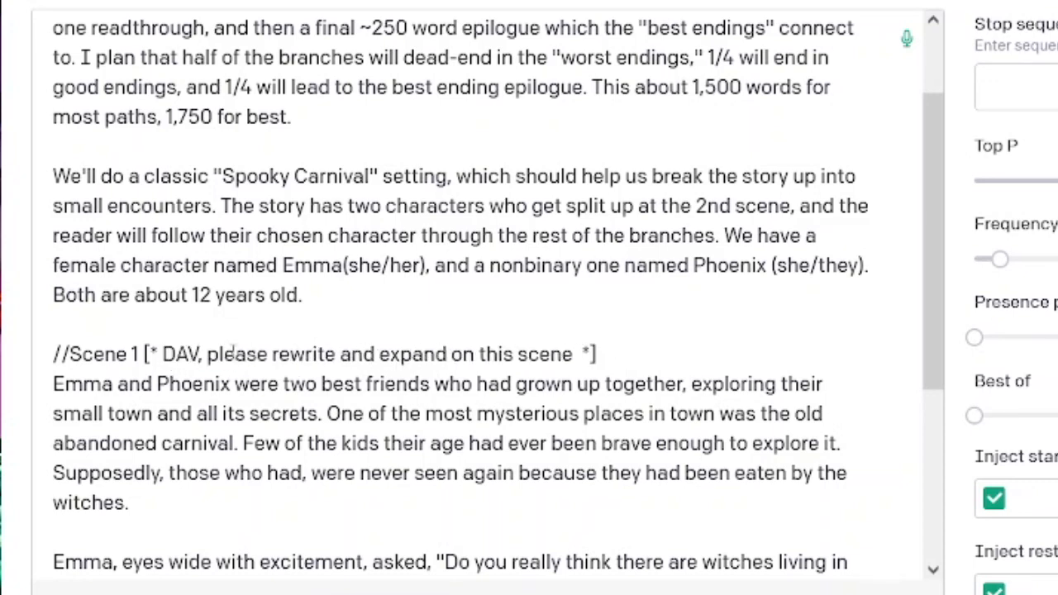
Step: Add ", lengthening the argument" after "expand on this scene" in the Scene 1 instruction
{"action": "key", "text": "End"}
{"action": "key", "text": "Left"}
{"action": "key", "text": "Left"}
{"action": "key", "text": "Left"}
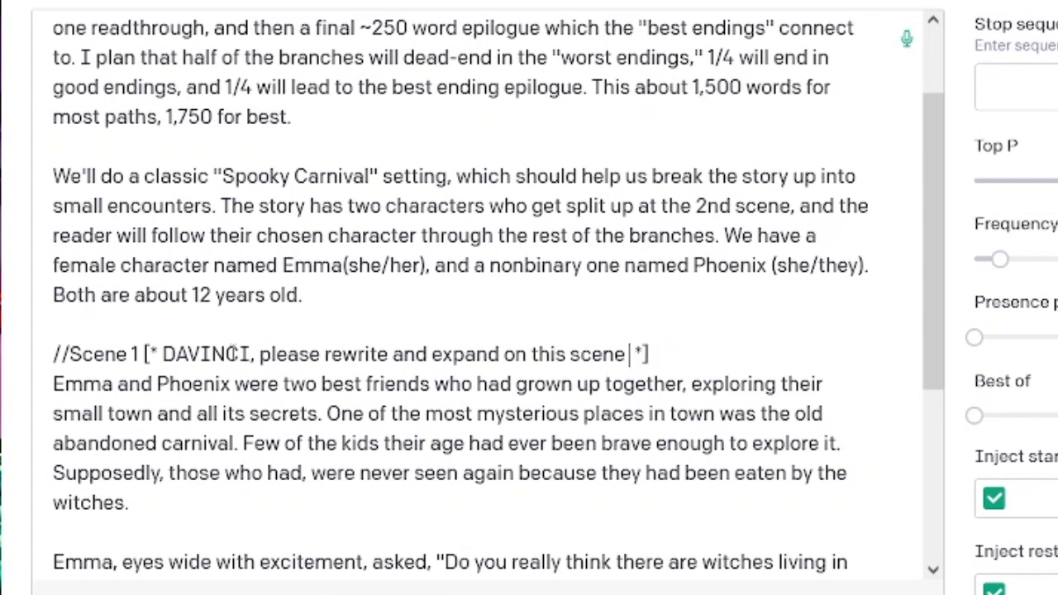
{"action": "key", "text": "BackSpace"}
{"action": "type", "text": ", leng"}
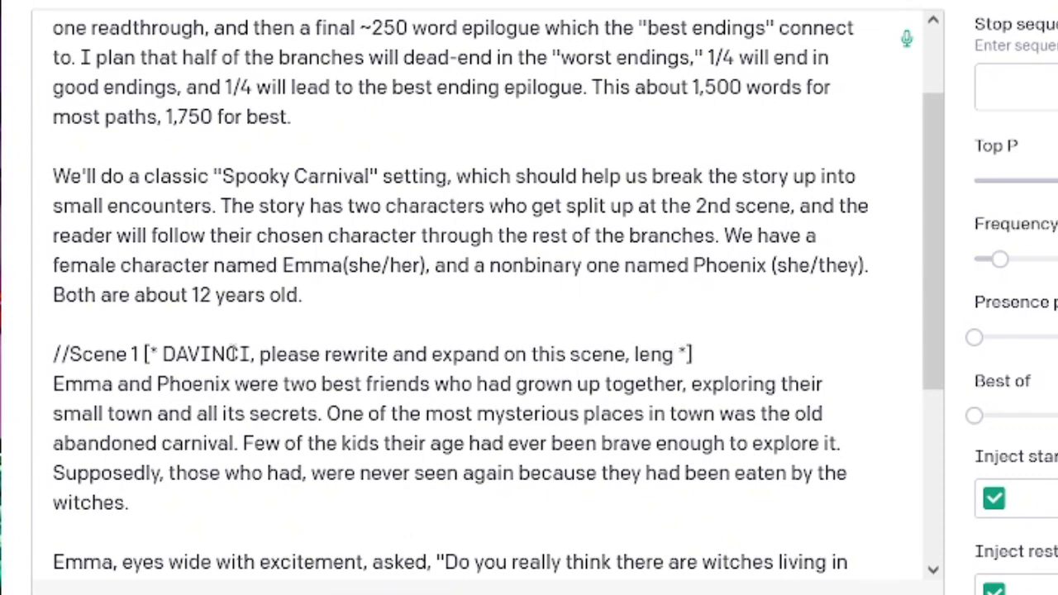
{"action": "type", "text": "thening the arg"}
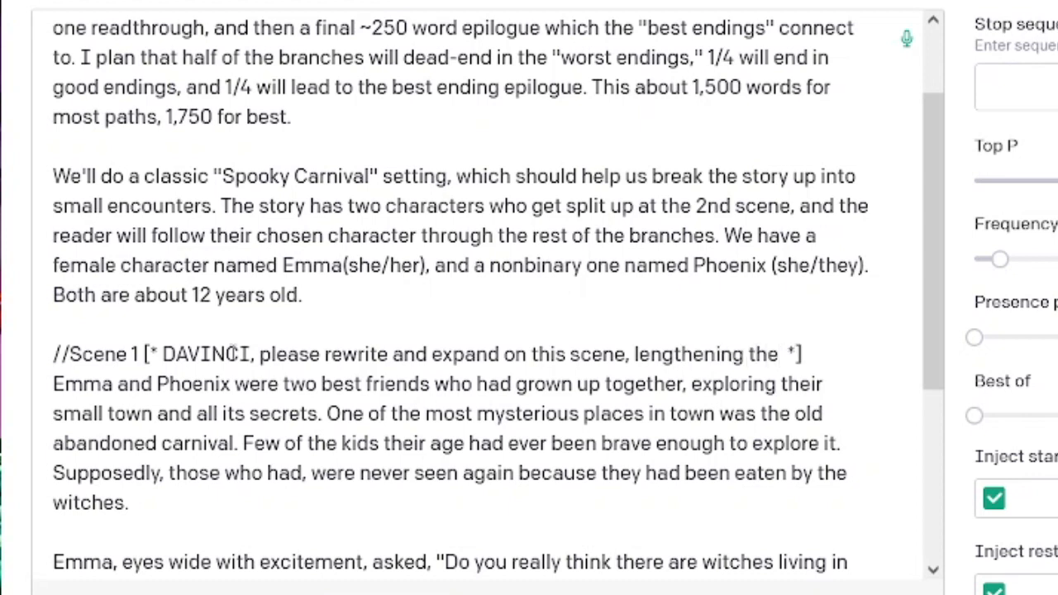
{"action": "type", "text": "ument"}
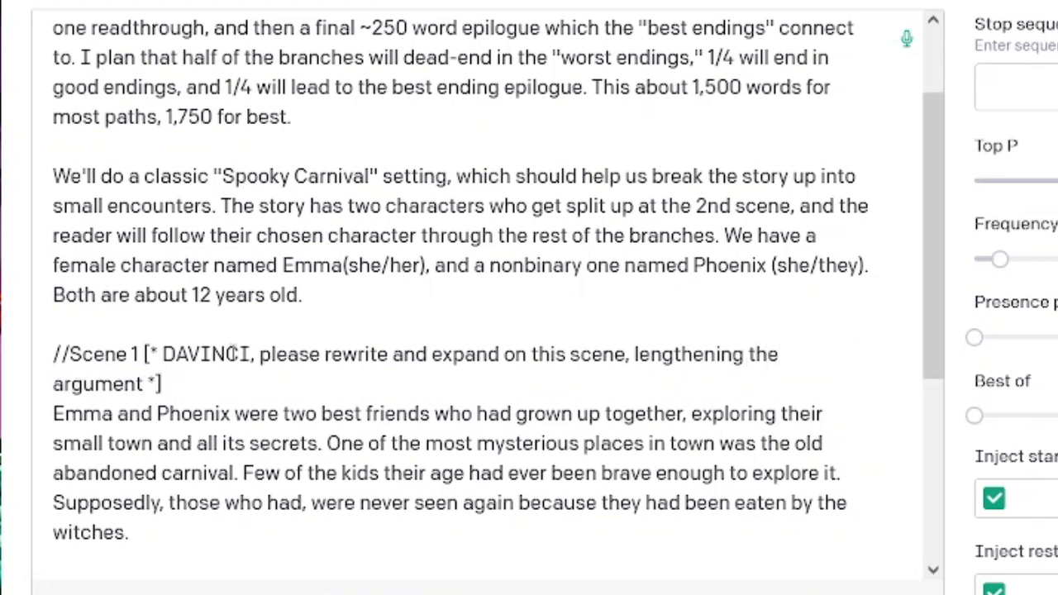
Step: Replace "lengthening the argument" with "make Emma have to convince Phoenix to take the risk to explore the old carnival grounds."
{"action": "key", "text": "ctrl+shift+Left"}
{"action": "key", "text": "ctrl+shift+Left"}
{"action": "key", "text": "ctrl+shift+Left"}
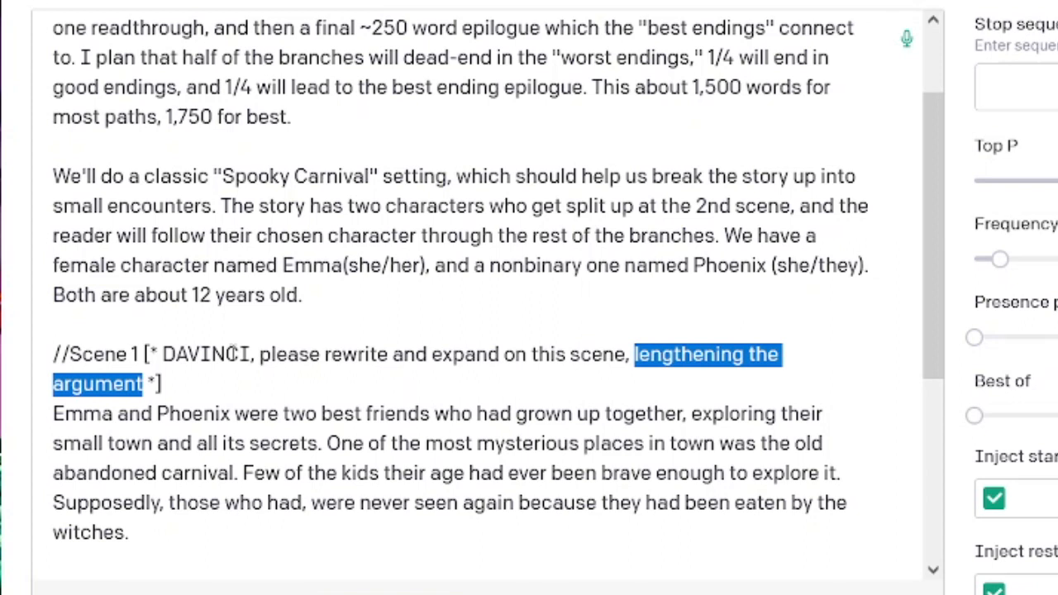
{"action": "type", "text": "make Emma"}
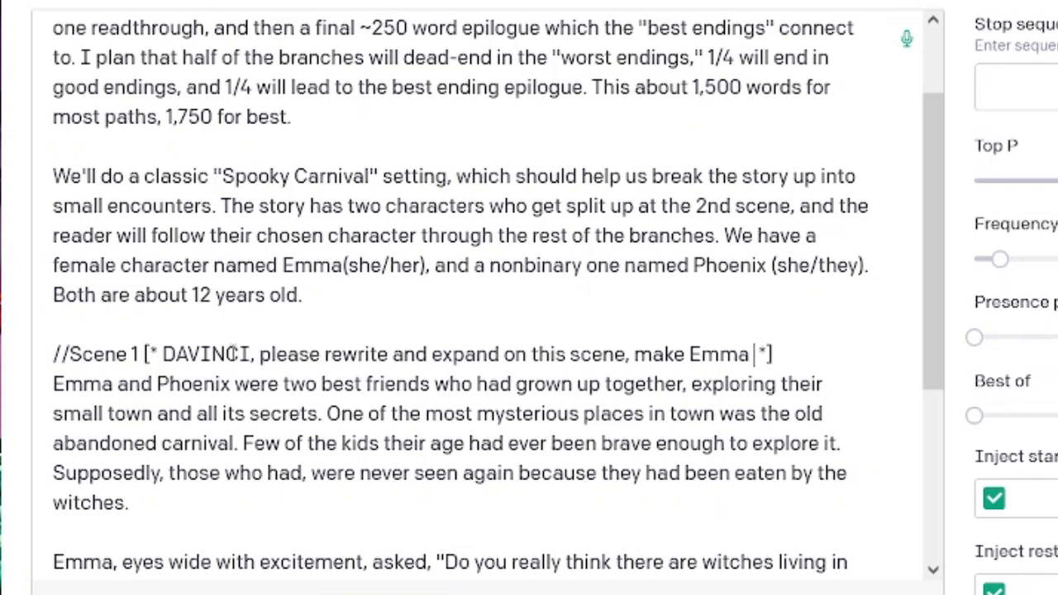
{"action": "type", "text": " have to convince"}
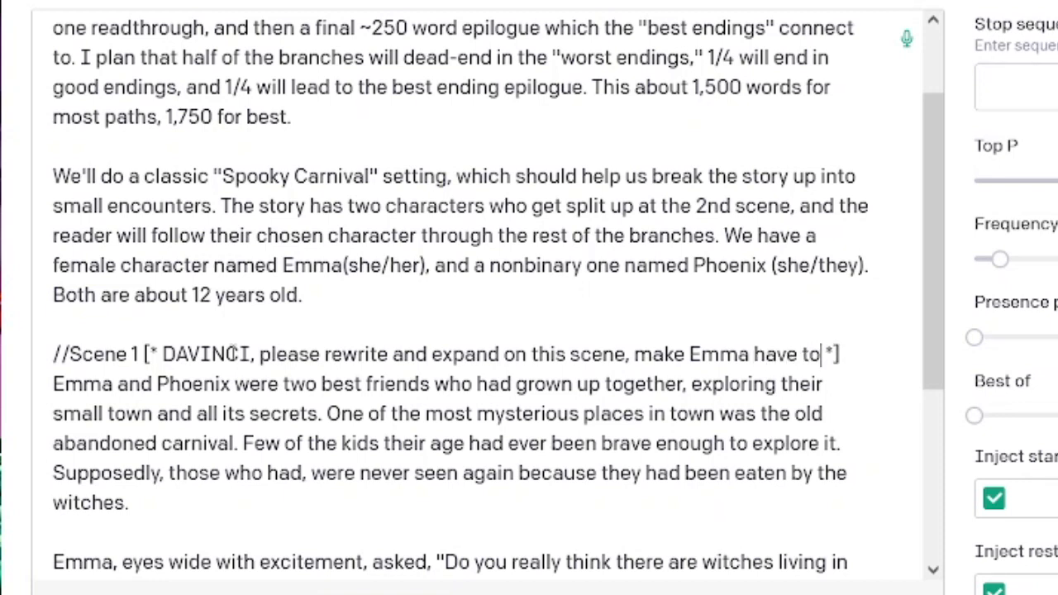
{"action": "type", "text": " Phoenix to"}
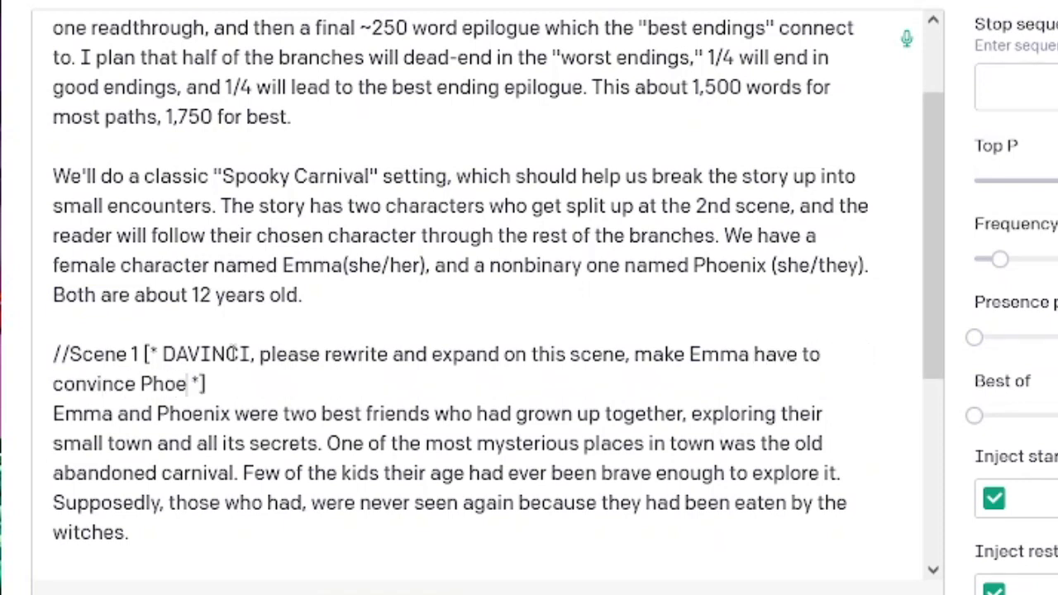
{"action": "type", "text": " take the"}
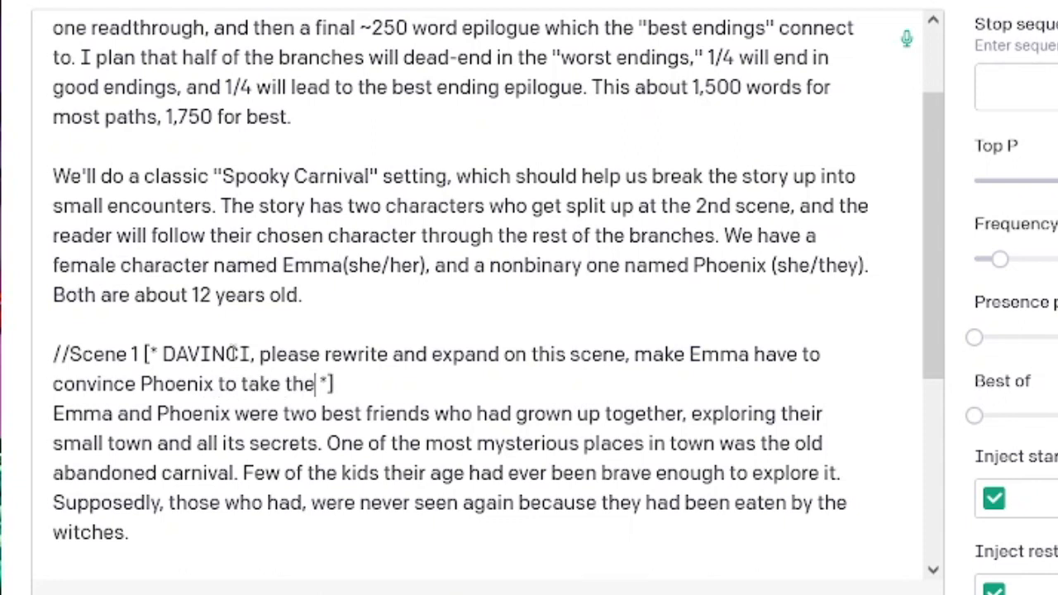
{"action": "type", "text": " risk"}
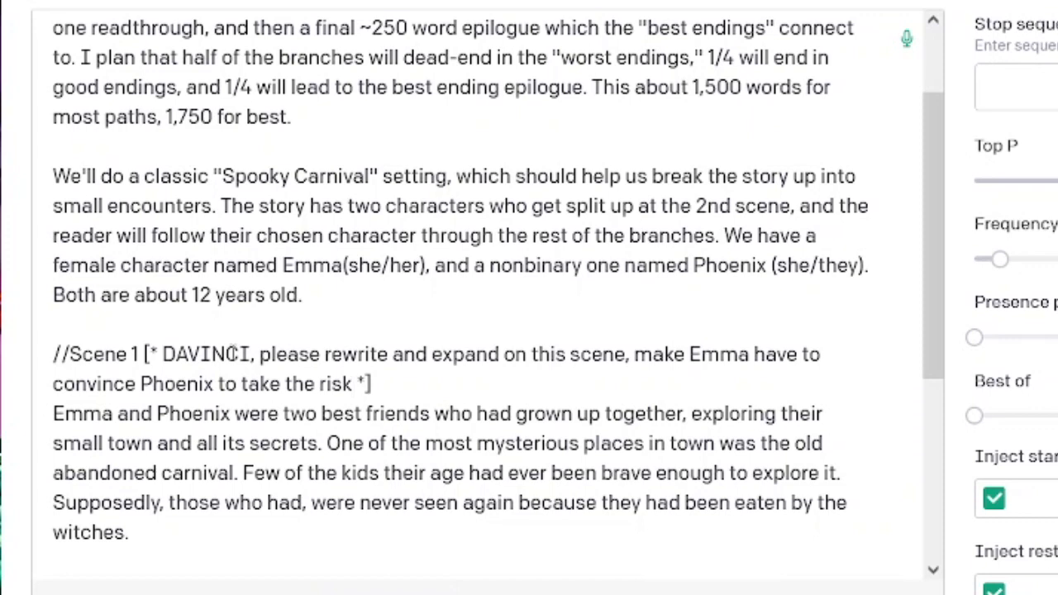
{"action": "type", "text": " to explore the"}
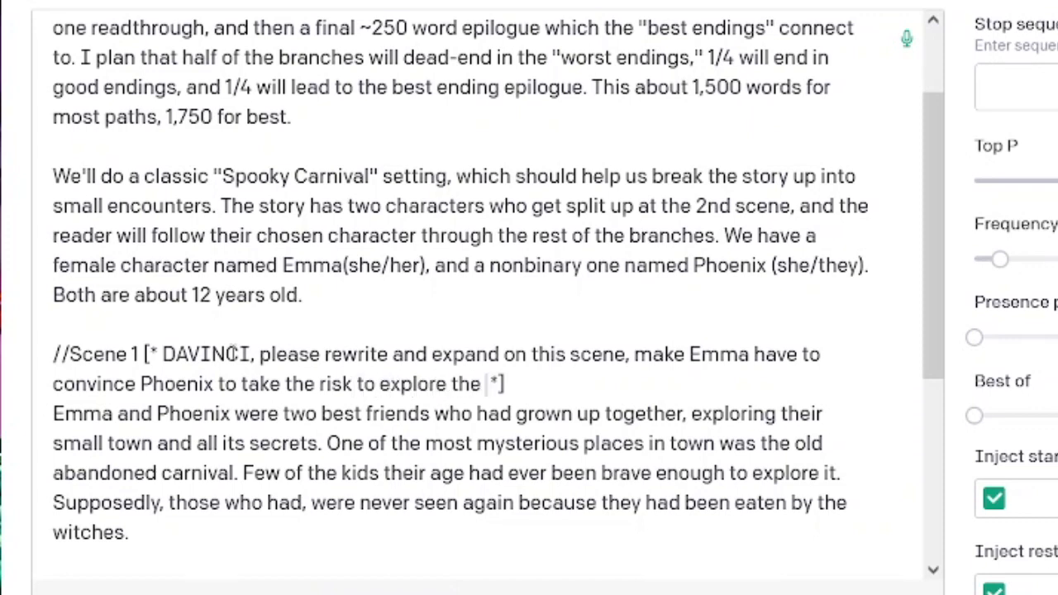
{"action": "type", "text": " old carnival gro"}
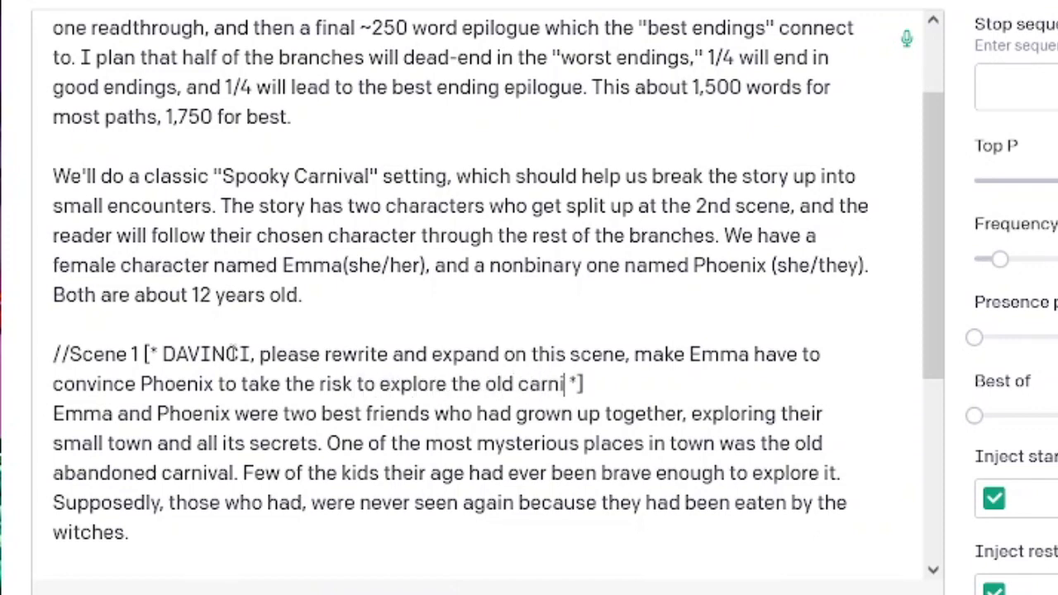
{"action": "type", "text": "unds."}
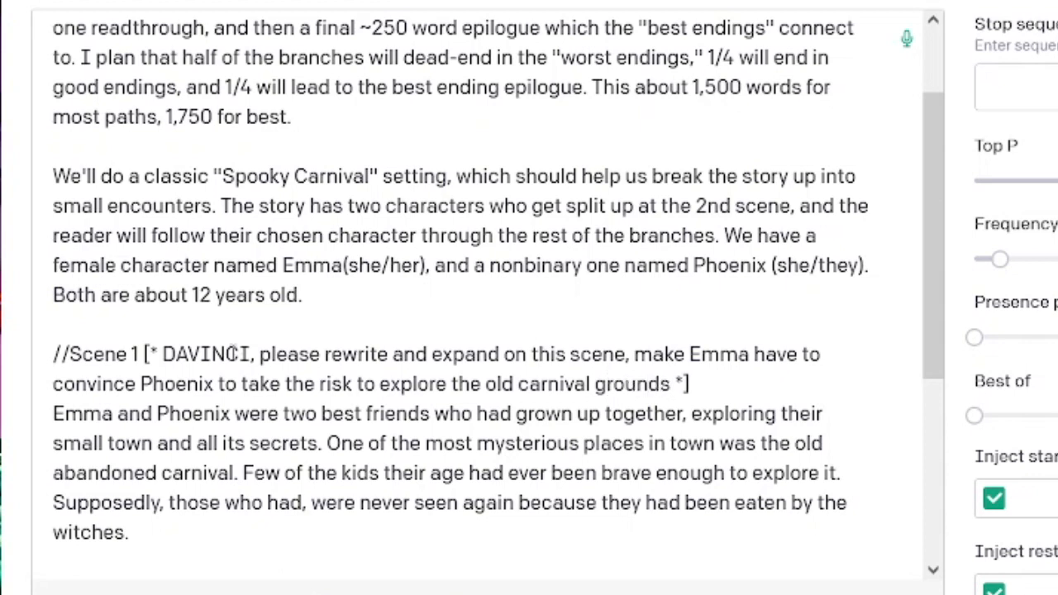
Step: Leave one blank line between the Scene 1 instruction and the story text, and add an extra blank line above the //Scene 1 label
{"action": "key", "text": "End"}
{"action": "key", "text": "Return"}
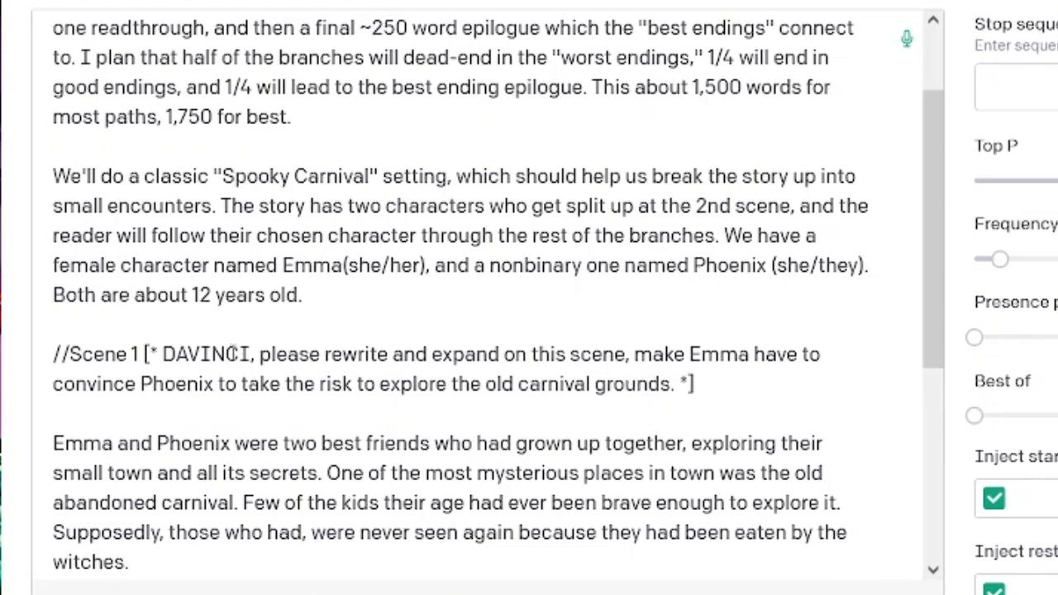
{"action": "key", "text": "Return"}
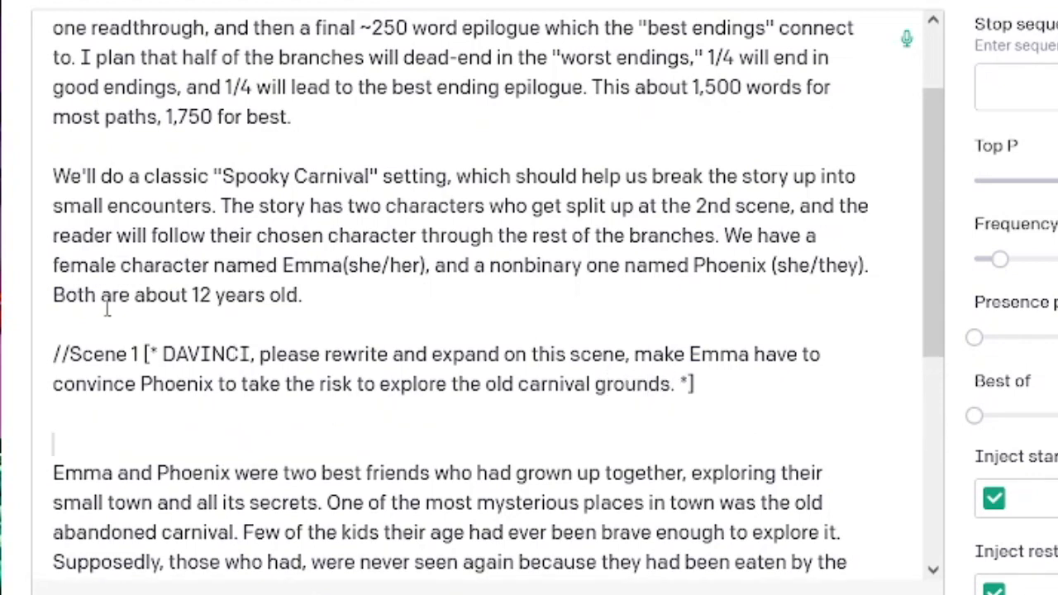
{"action": "scroll", "coordinate": [105, 307], "scroll_direction": "down", "scroll_amount": 2}
{"action": "left_click", "coordinate": [96, 179]}
{"action": "key", "text": "Return"}
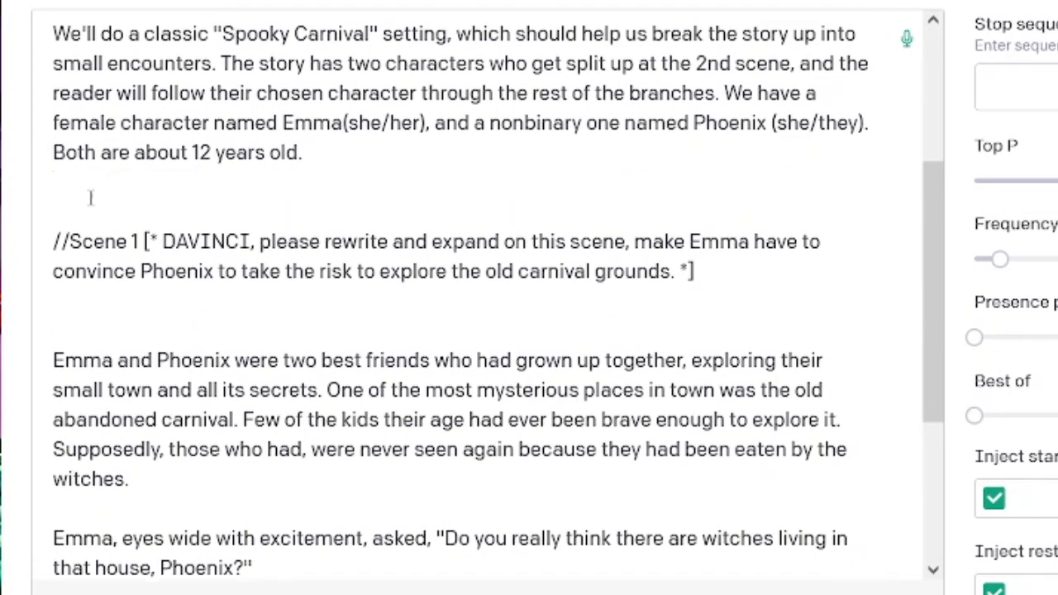
{"action": "left_click", "coordinate": [79, 324]}
{"action": "key", "text": "BackSpace"}
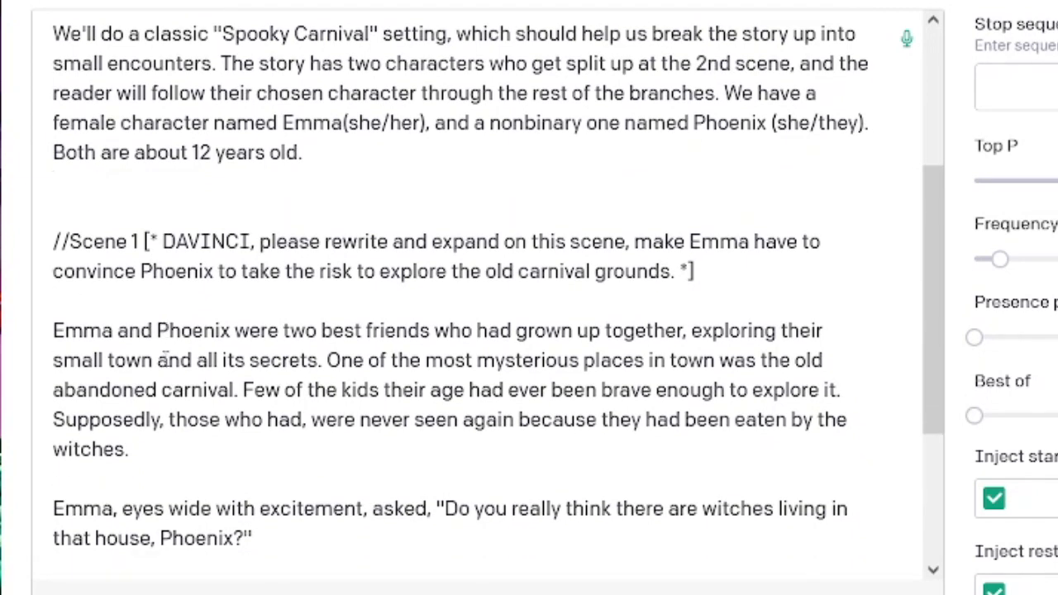
Step: Lower the frequency penalty slightly
{"action": "scroll", "coordinate": [128, 352], "scroll_direction": "down", "scroll_amount": 1}
{"action": "scroll", "coordinate": [129, 351], "scroll_direction": "down", "scroll_amount": 2}
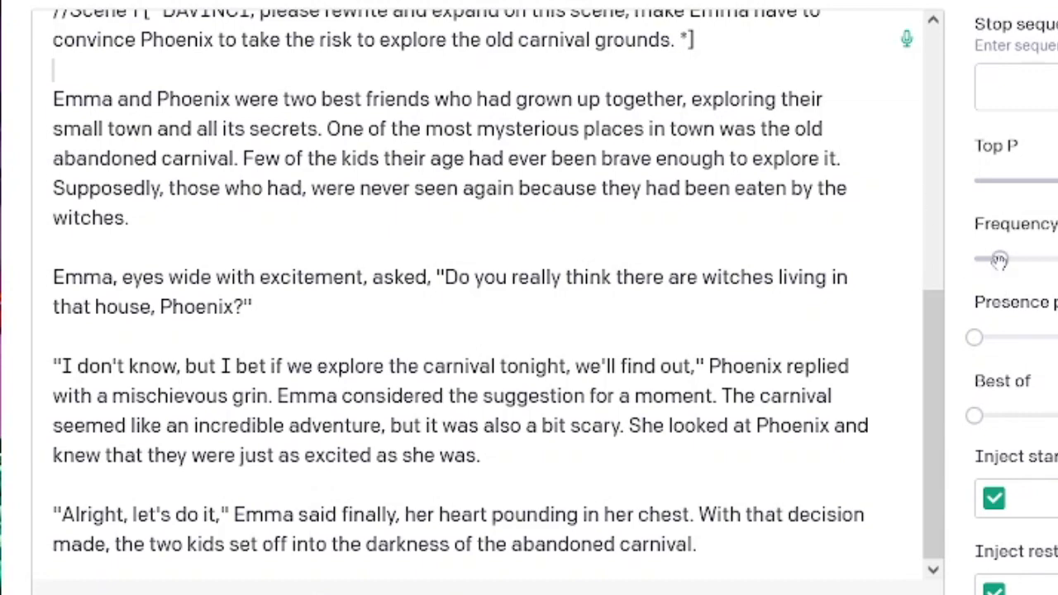
{"action": "left_click_drag", "start_coordinate": [1000, 260], "coordinate": [994, 260]}
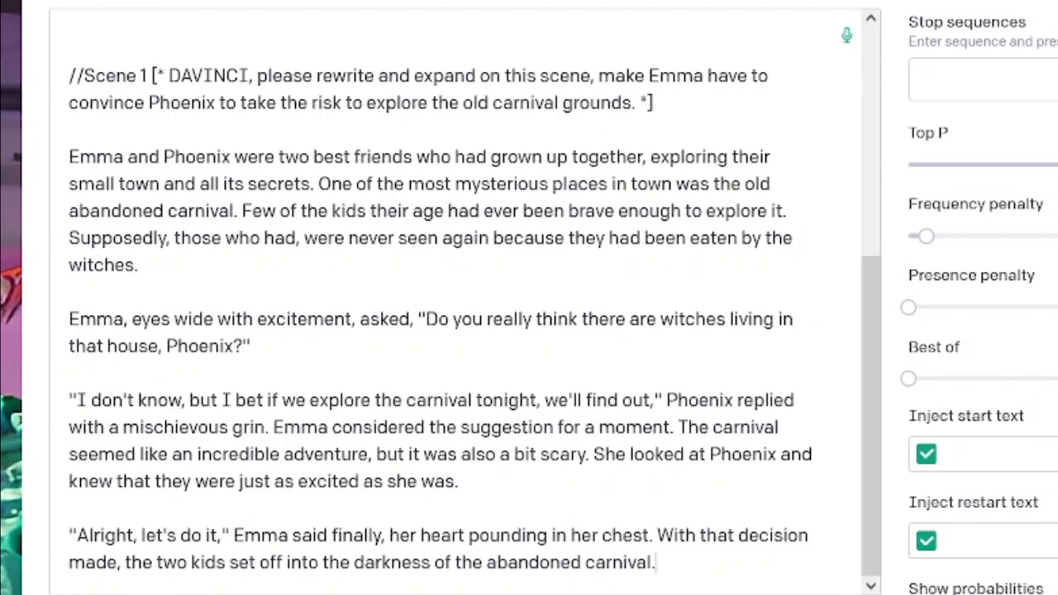
Step: Move the bracketed DAVINCI instruction from the //Scene 1 line to its own paragraph below the scene's last paragraph
{"action": "scroll", "coordinate": [529, 470], "scroll_direction": "up", "scroll_amount": 4}
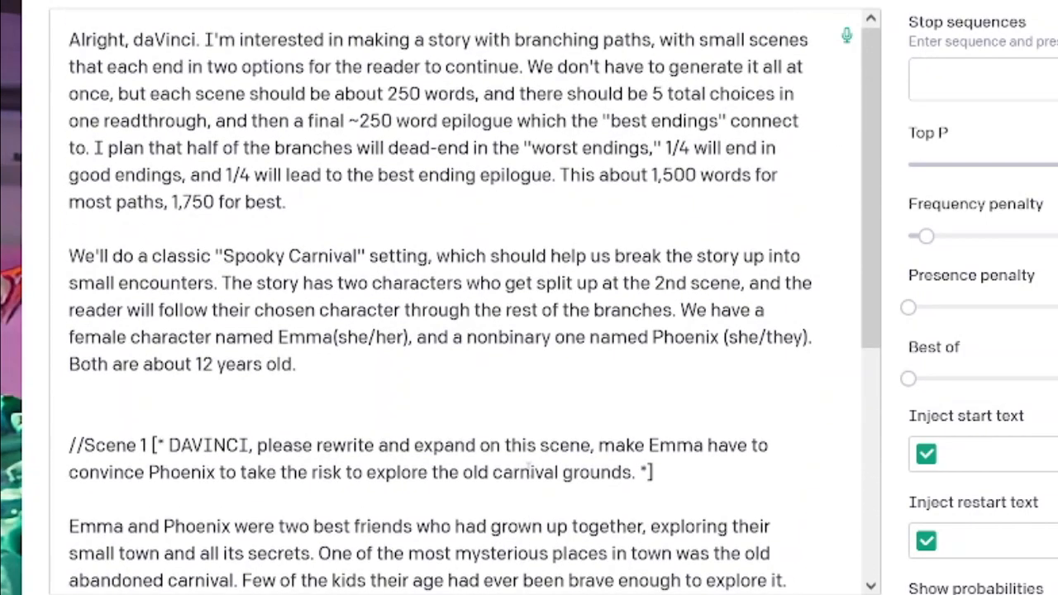
{"action": "scroll", "coordinate": [529, 470], "scroll_direction": "down", "scroll_amount": 4}
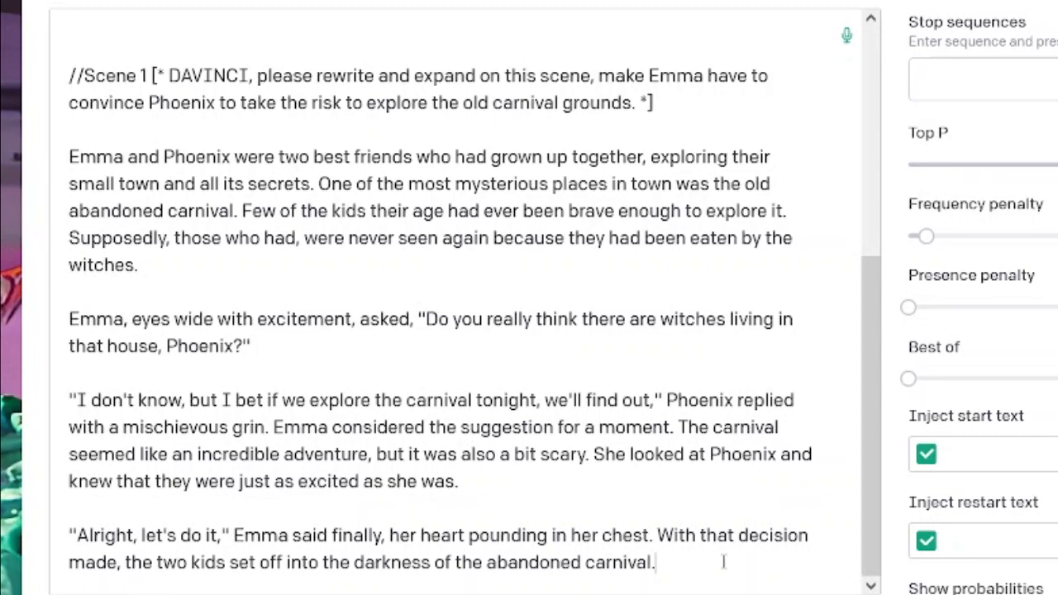
{"action": "scroll", "coordinate": [940, 405], "scroll_direction": "up", "scroll_amount": 3}
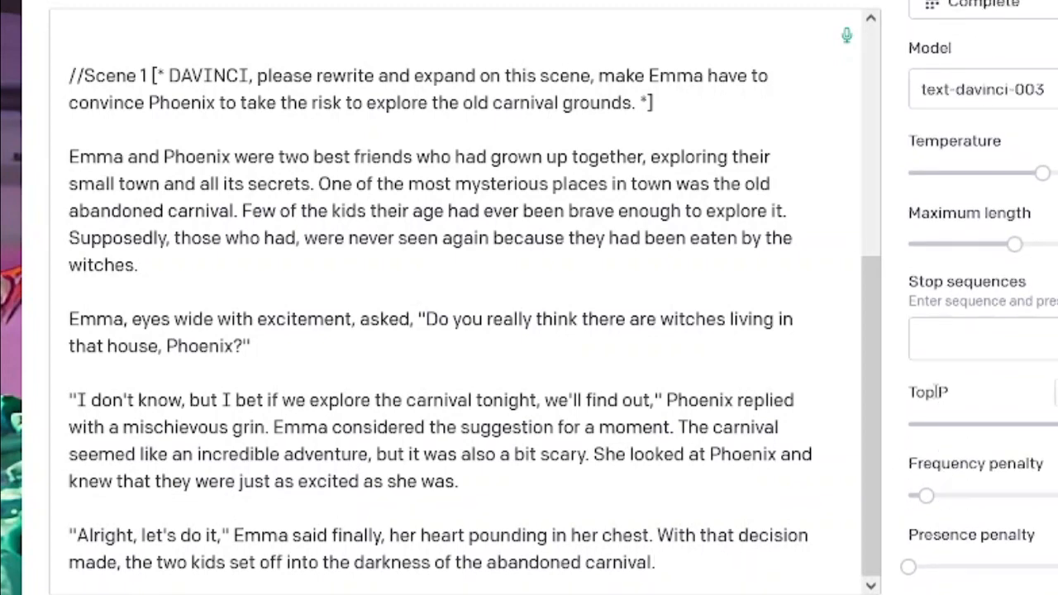
{"action": "mouse_move", "coordinate": [1016, 242]}
{"action": "scroll", "coordinate": [378, 202], "scroll_direction": "up", "scroll_amount": 3}
{"action": "scroll", "coordinate": [382, 205], "scroll_direction": "down", "scroll_amount": 2}
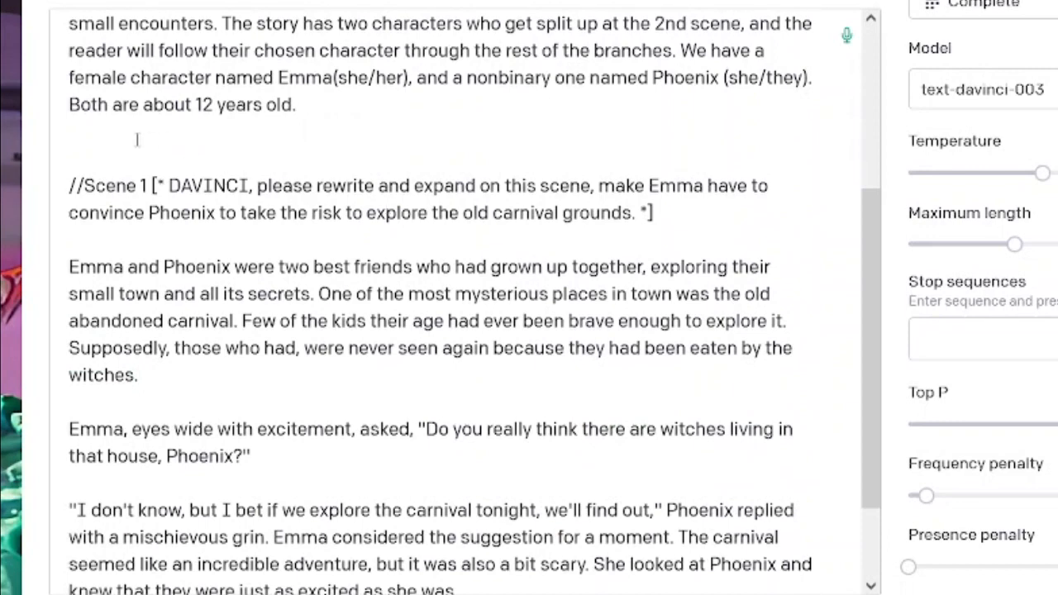
{"action": "left_click_drag", "start_coordinate": [154, 185], "coordinate": [653, 214]}
{"action": "key", "text": "ctrl+c"}
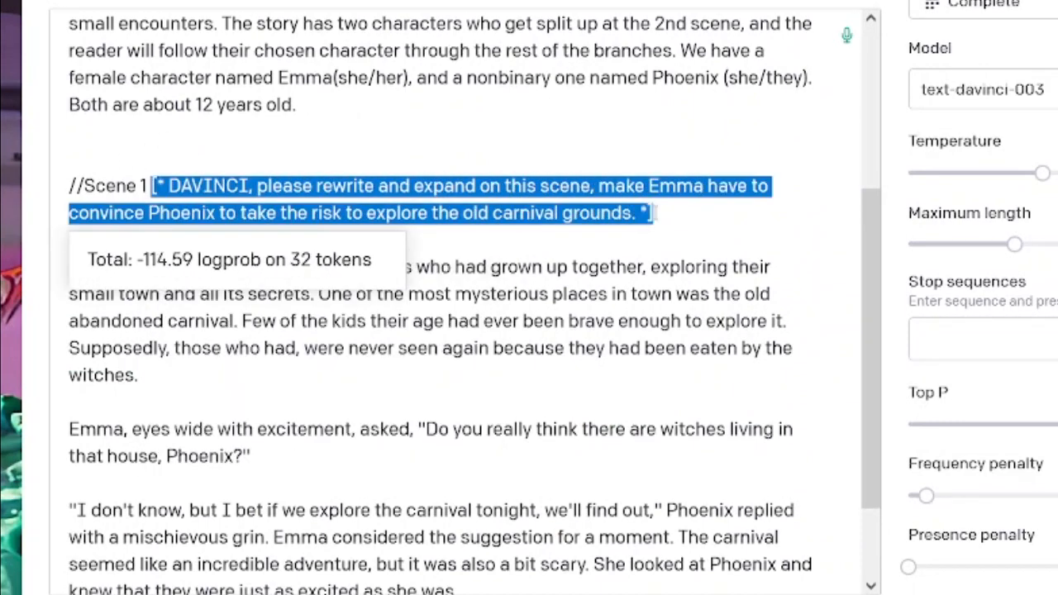
{"action": "key", "text": "BackSpace"}
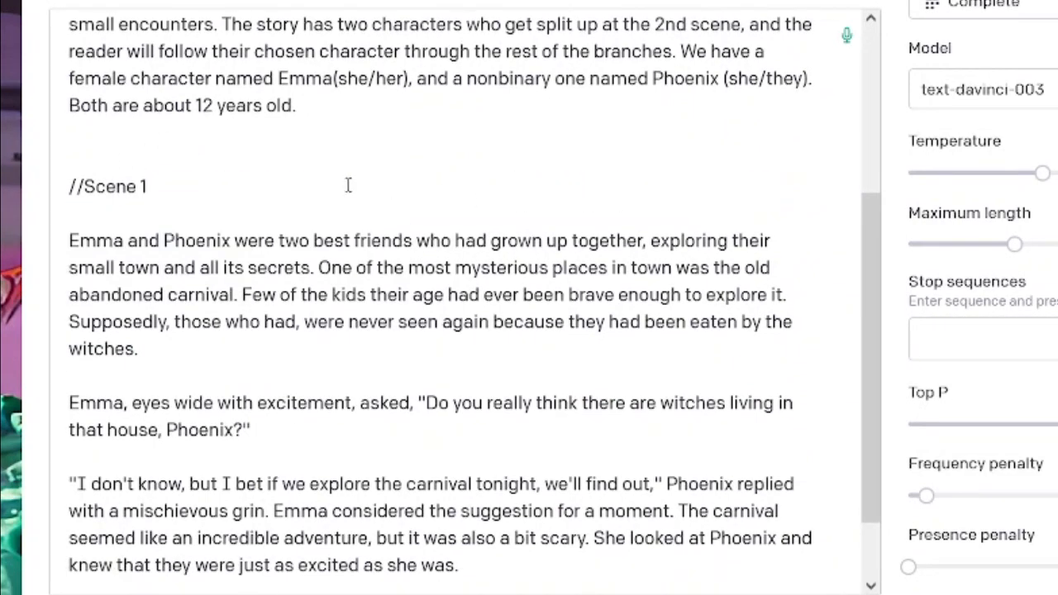
{"action": "scroll", "coordinate": [250, 186], "scroll_direction": "down", "scroll_amount": 1}
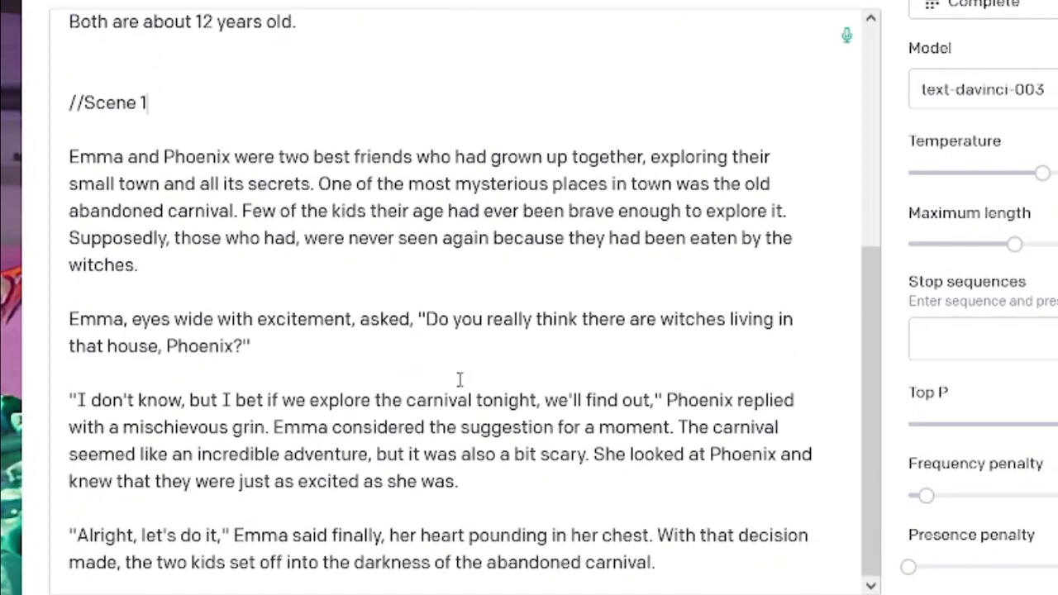
{"action": "left_click", "coordinate": [691, 570]}
{"action": "key", "text": "Return"}
{"action": "key", "text": "Return"}
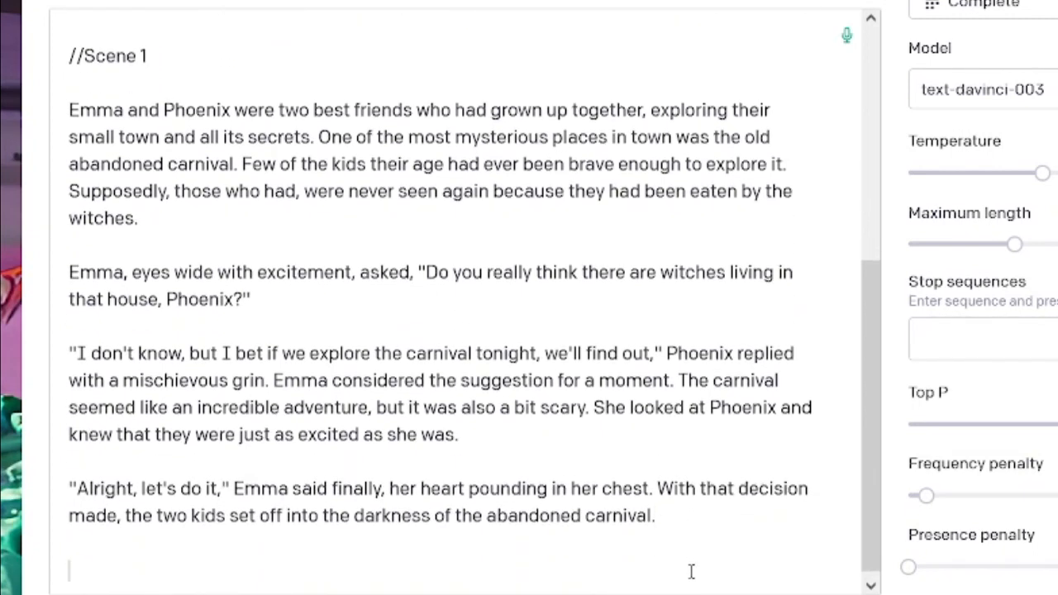
{"action": "key", "text": "ctrl+v"}
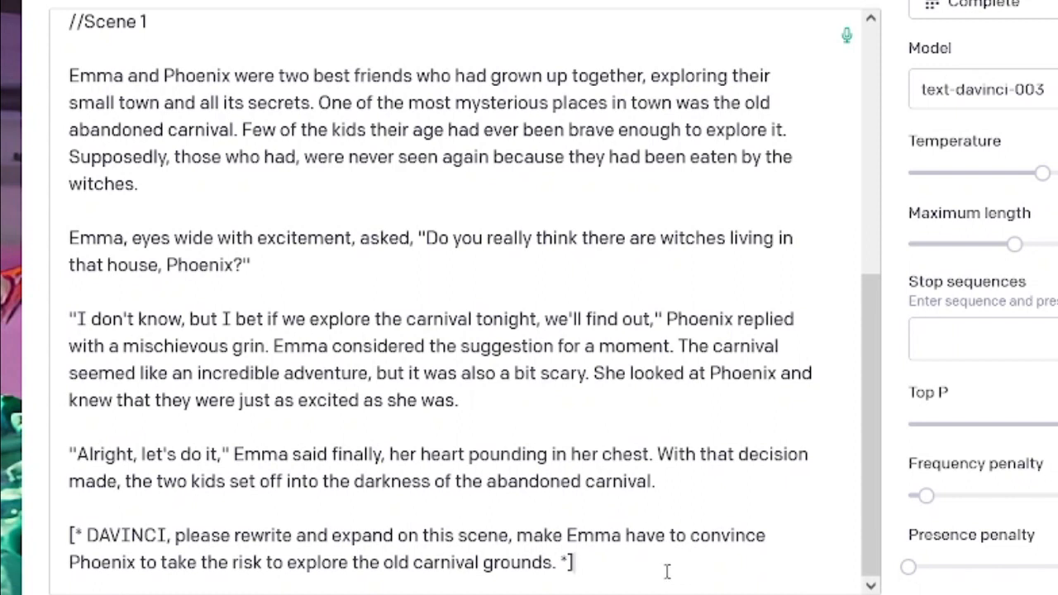
Step: Append "~250 words total" to the DAVINCI instruction, just before its closing "*]"
{"action": "key", "text": "Left"}
{"action": "key", "text": "Left"}
{"action": "type", "text": "~250 words ma"}
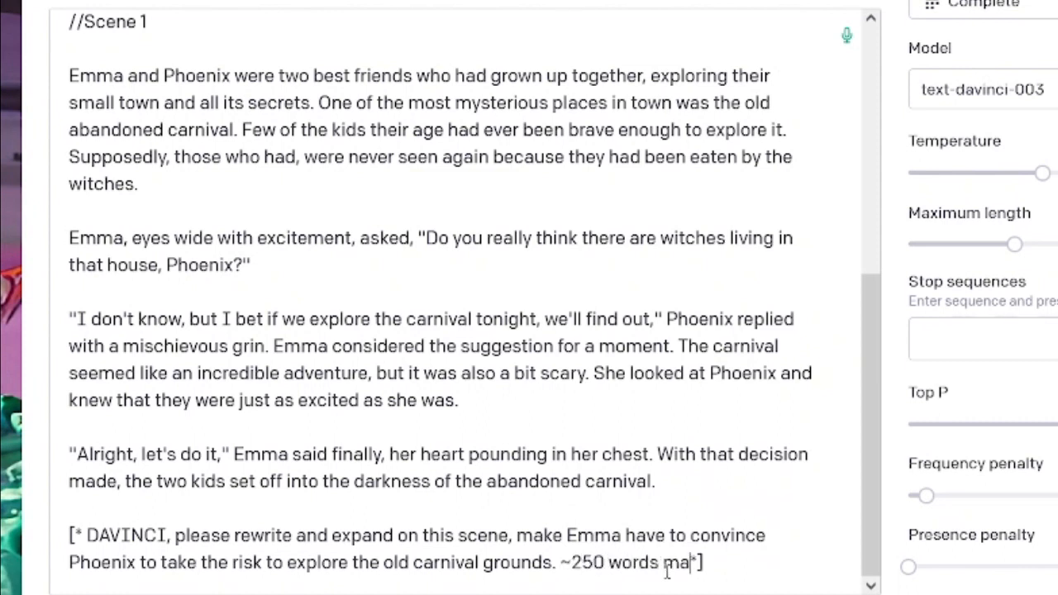
{"action": "type", "text": "x"}
{"action": "key", "text": "BackSpace"}
{"action": "key", "text": "BackSpace"}
{"action": "key", "text": "BackSpace"}
{"action": "key", "text": "BackSpace"}
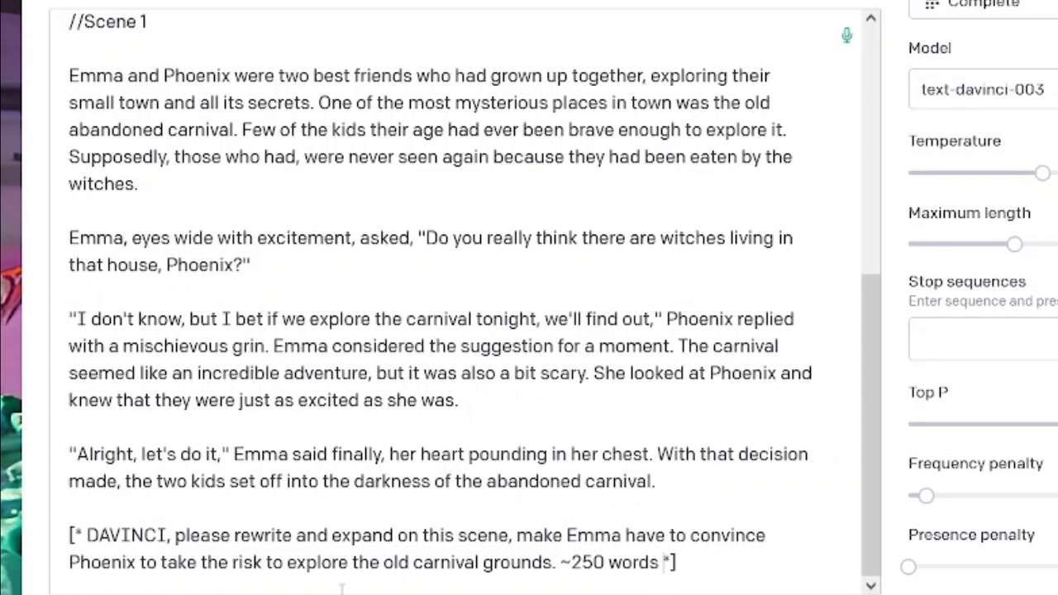
{"action": "type", "text": "total"}
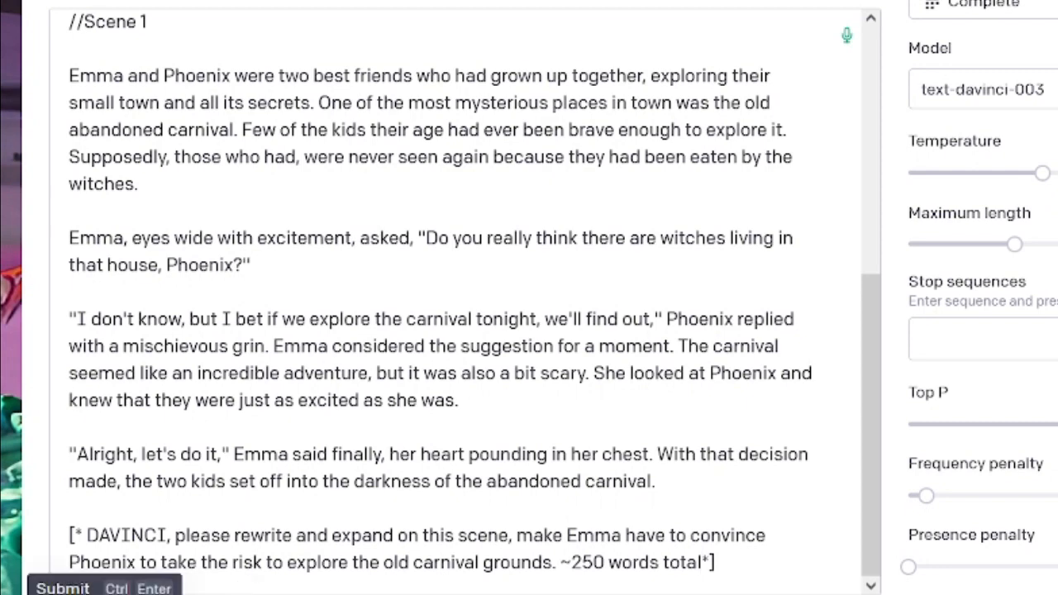
Step: Submit the prompt and review the generated rewrite against the original Scene 1
{"action": "left_click", "coordinate": [105, 593]}
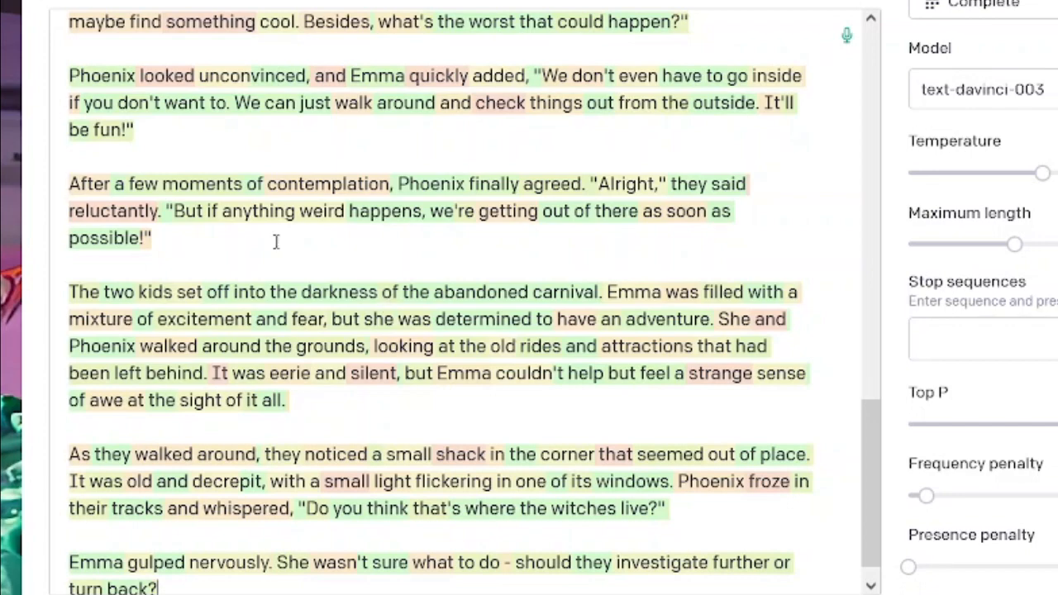
{"action": "scroll", "coordinate": [605, 345], "scroll_direction": "up", "scroll_amount": 5}
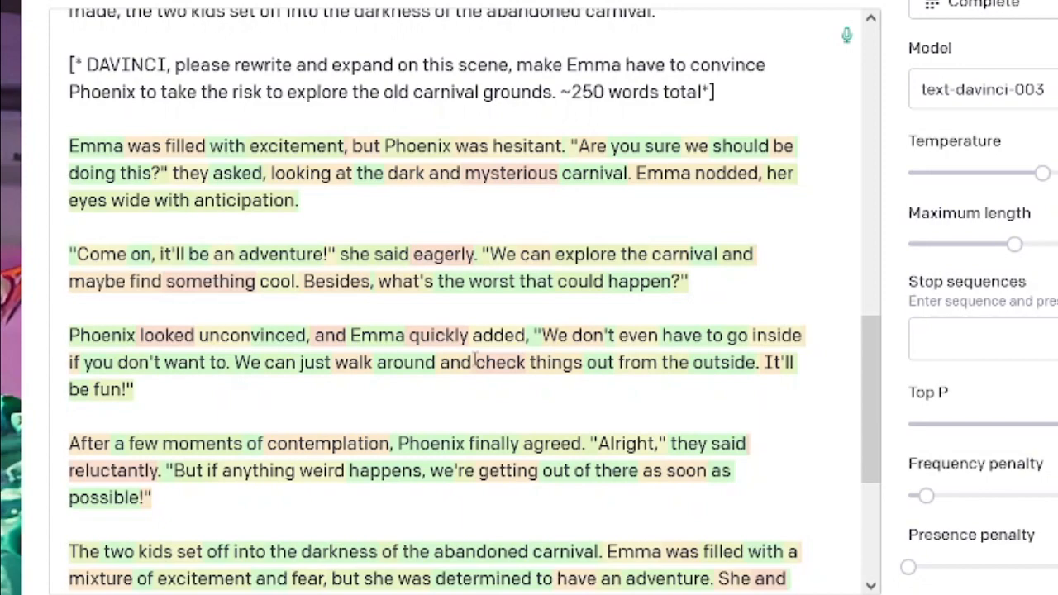
{"action": "scroll", "coordinate": [488, 350], "scroll_direction": "down", "scroll_amount": 3}
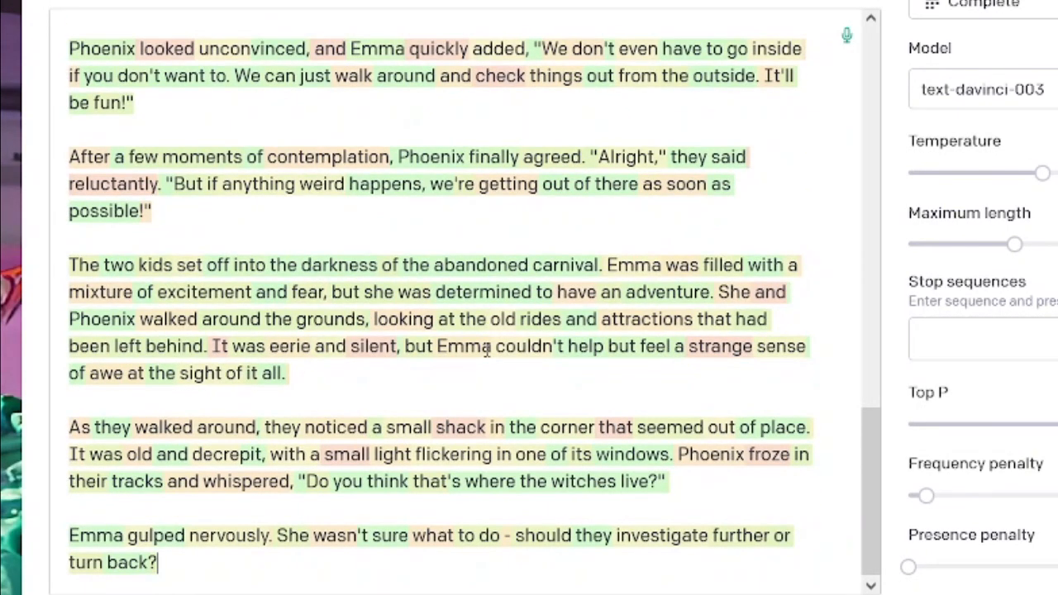
{"action": "scroll", "coordinate": [487, 350], "scroll_direction": "up", "scroll_amount": 5}
{"action": "scroll", "coordinate": [487, 351], "scroll_direction": "up", "scroll_amount": 2}
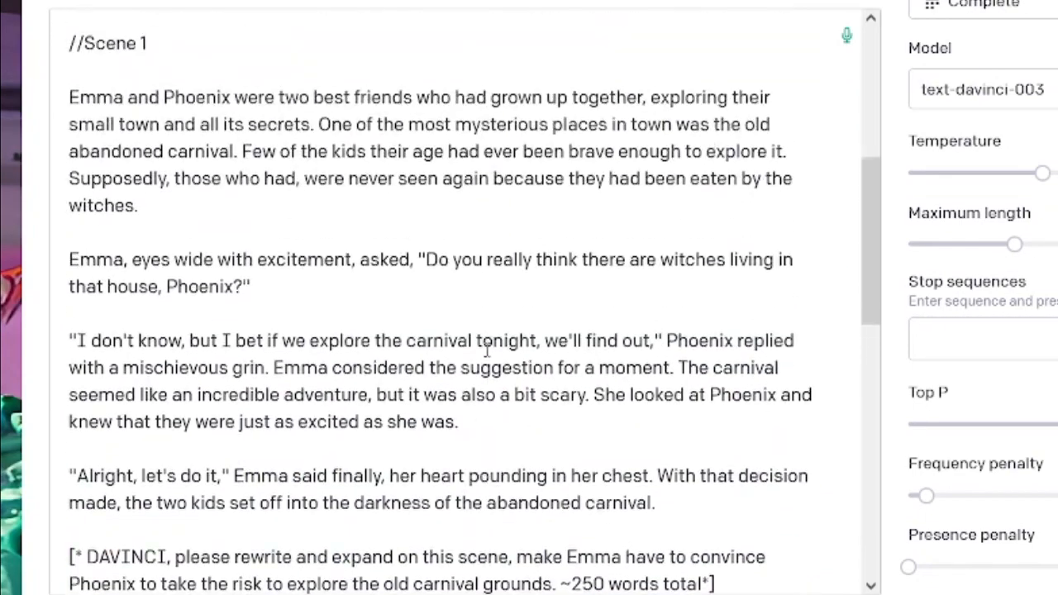
Step: Review the generated rewrite and highlight all of it, from "Emma was filled with excitement" through "turn back?"
{"action": "scroll", "coordinate": [487, 350], "scroll_direction": "down", "scroll_amount": 6}
{"action": "scroll", "coordinate": [486, 350], "scroll_direction": "up", "scroll_amount": 1}
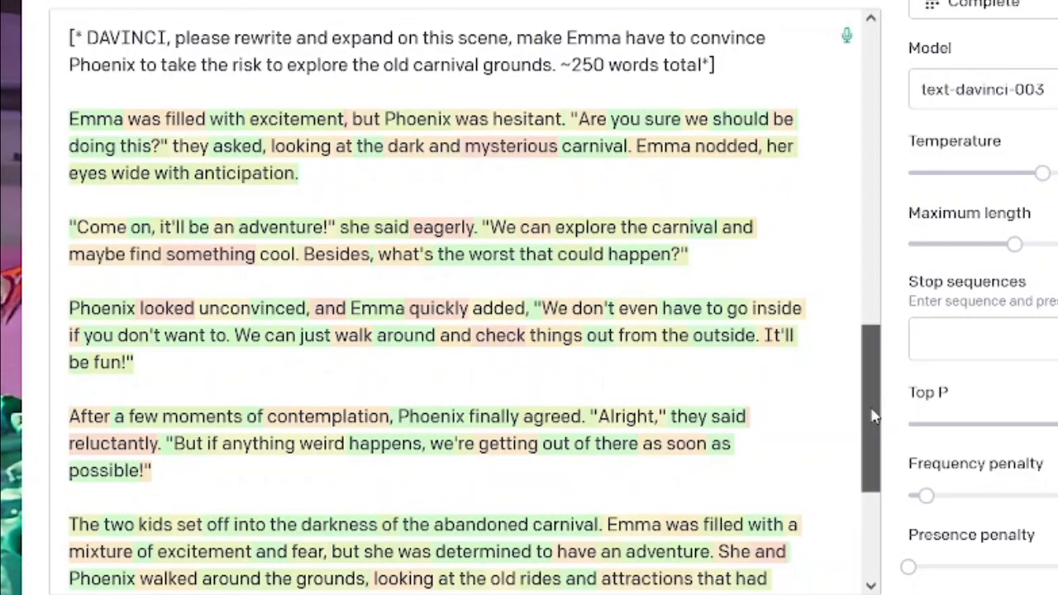
{"action": "left_click_drag", "start_coordinate": [871, 418], "coordinate": [873, 438]}
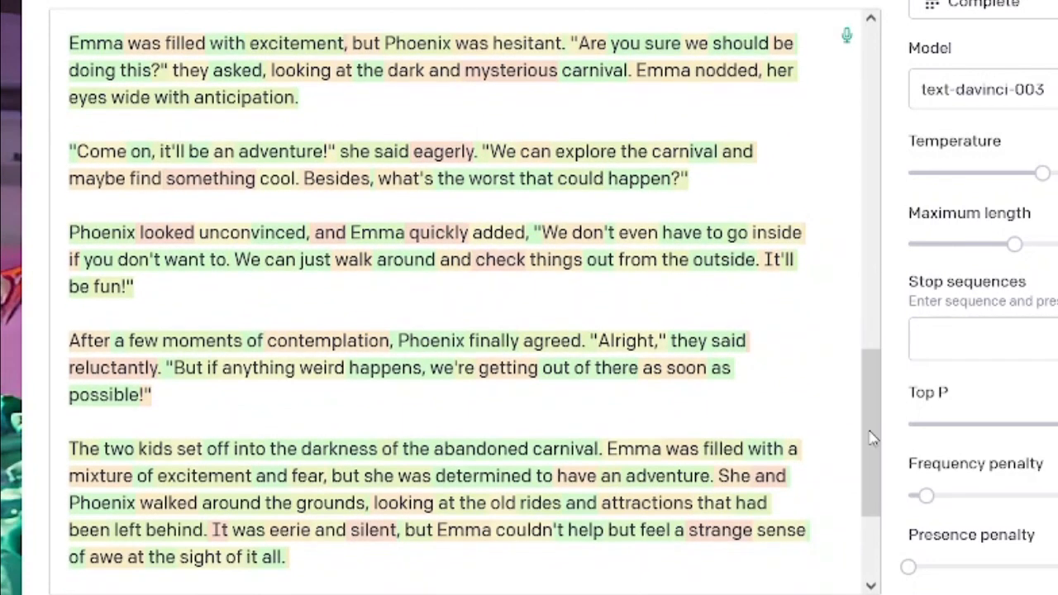
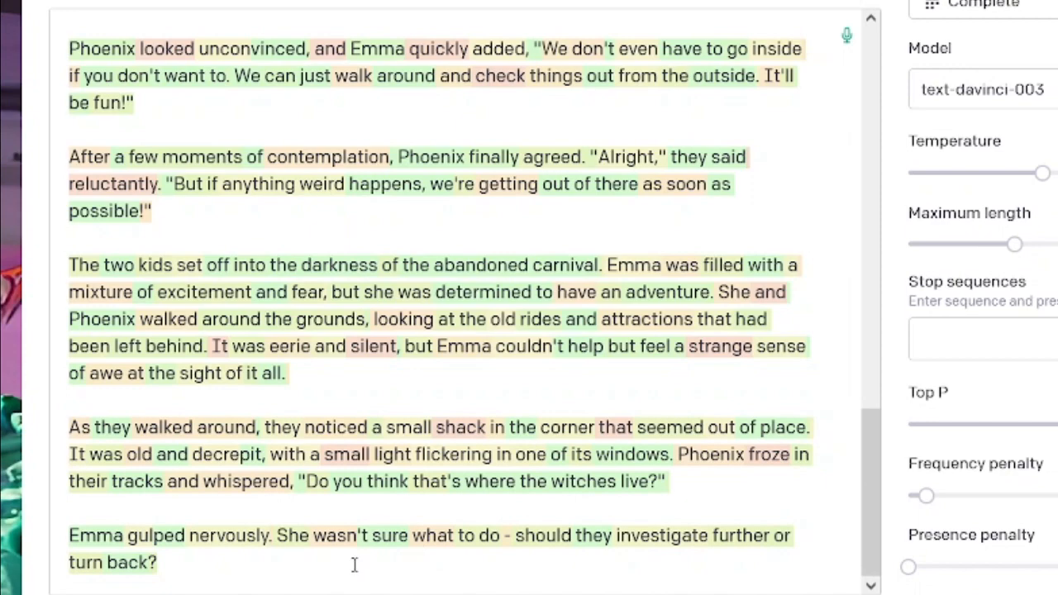
{"action": "left_click_drag", "start_coordinate": [355, 564], "coordinate": [53, 250]}
{"action": "scroll", "coordinate": [343, 533], "scroll_direction": "up", "scroll_amount": 5}
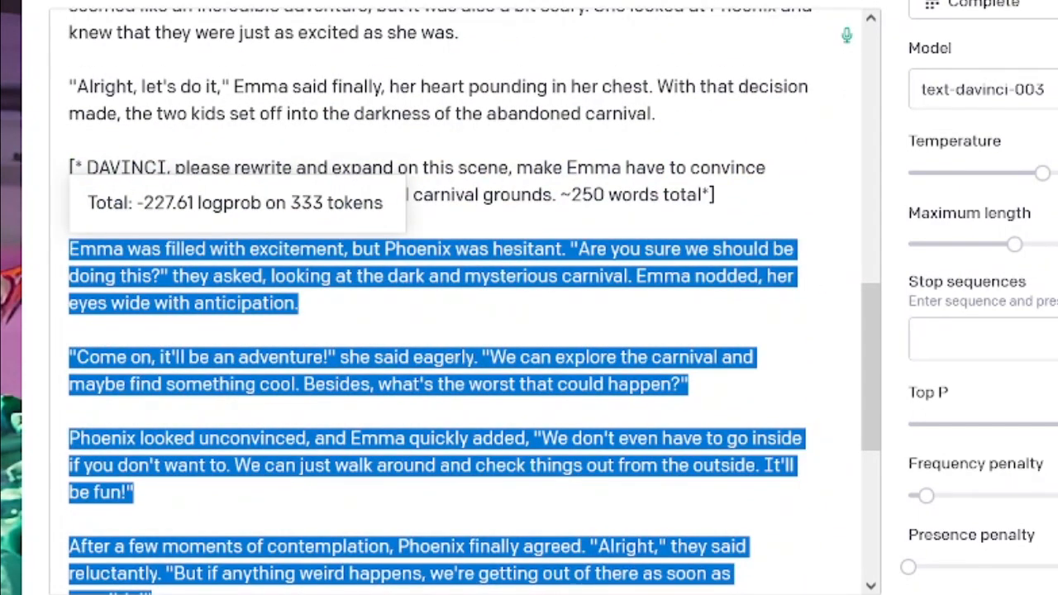
{"action": "key", "text": "alt+Tab"}
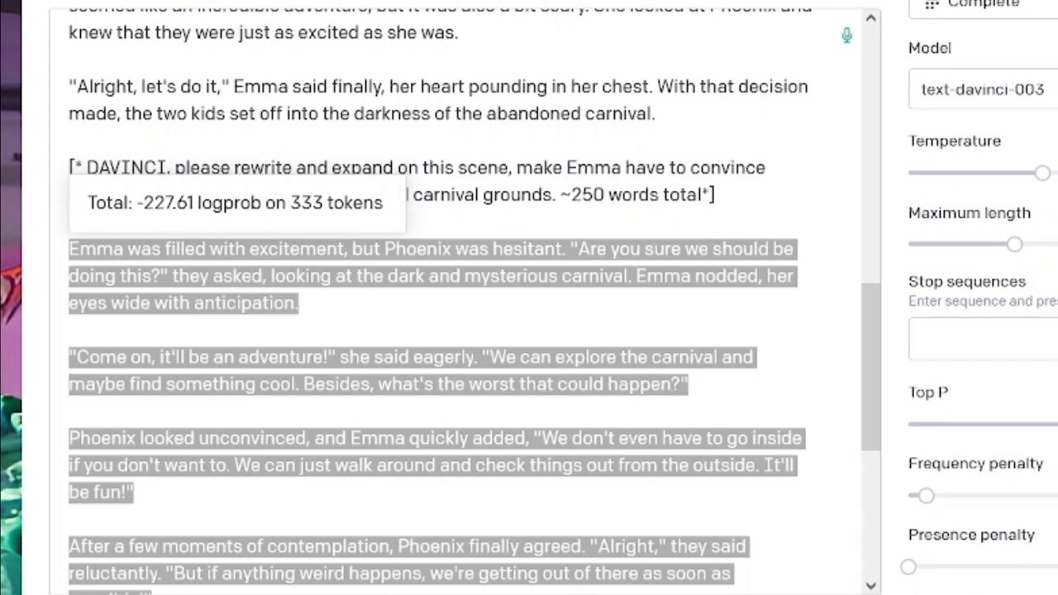
{"action": "left_click", "coordinate": [664, 322]}
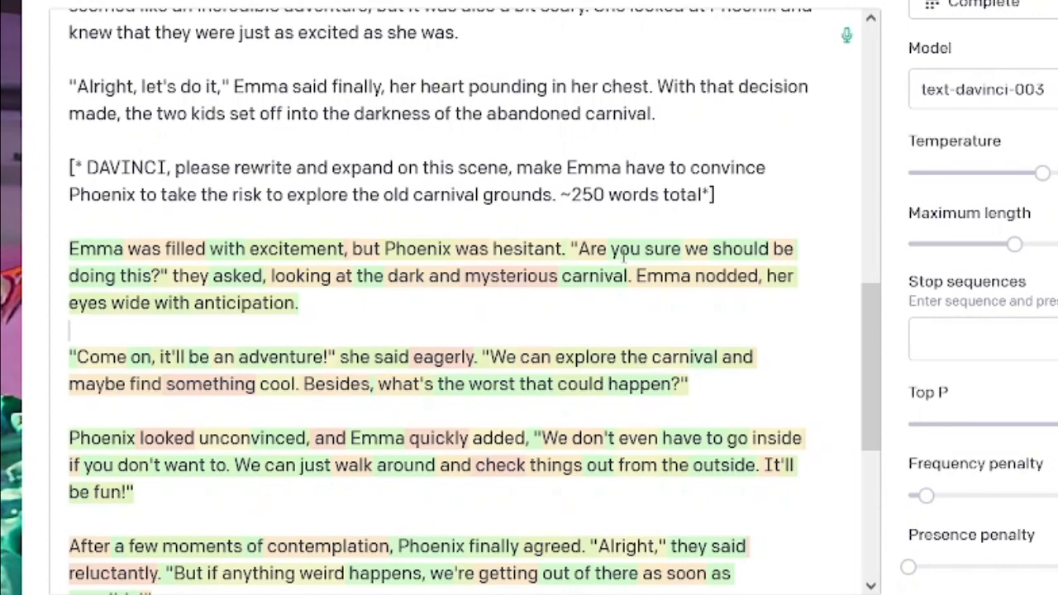
Step: Delete the bracketed DAVINCI instruction and its extra blank lines so the rewrite directly follows the original Scene 1 text
{"action": "scroll", "coordinate": [620, 217], "scroll_direction": "up", "scroll_amount": 5}
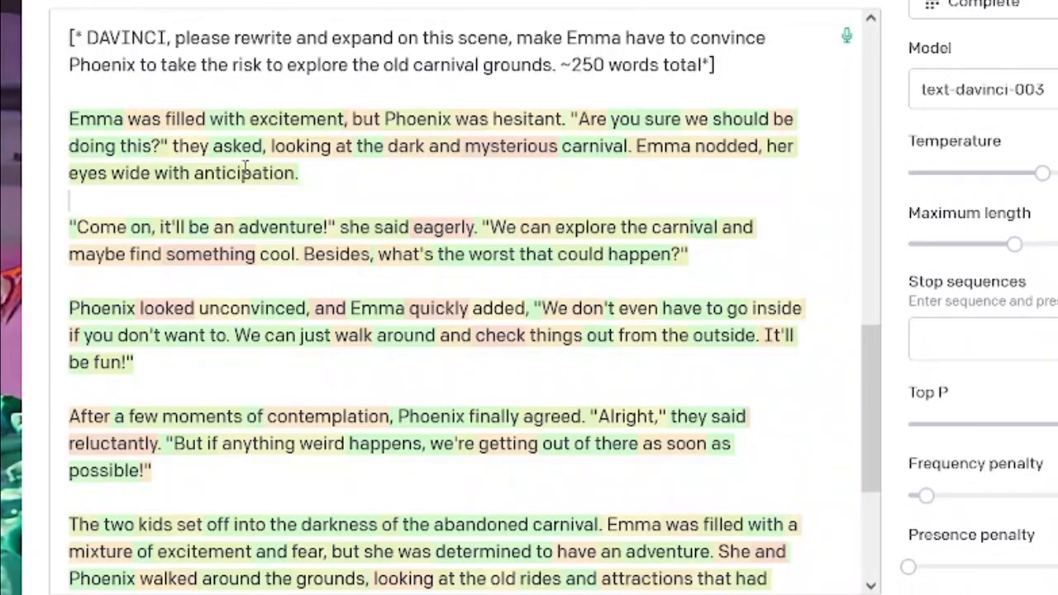
{"action": "scroll", "coordinate": [329, 185], "scroll_direction": "up", "scroll_amount": 3}
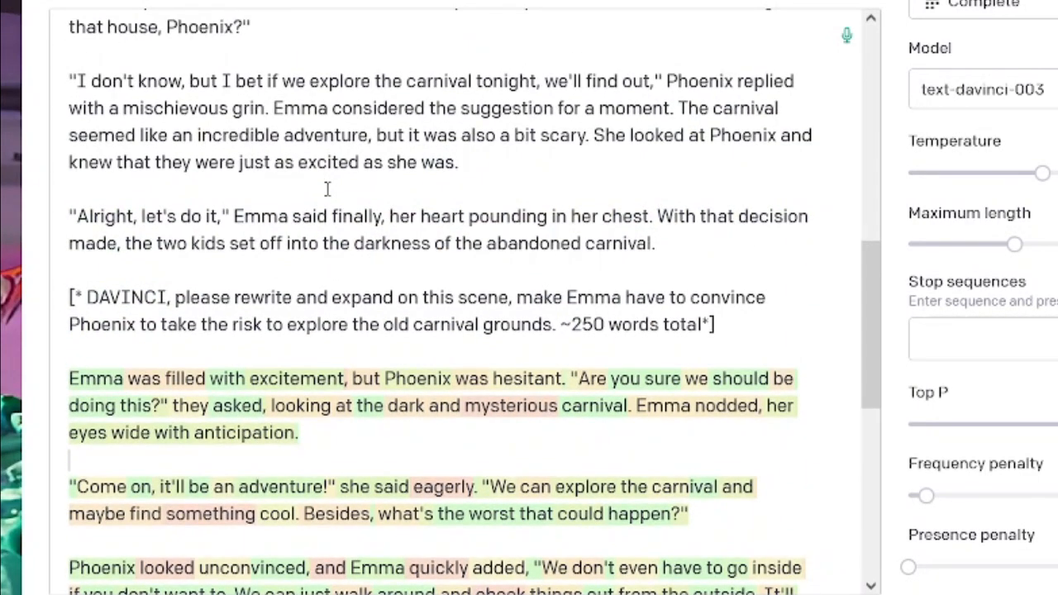
{"action": "left_click_drag", "start_coordinate": [746, 333], "coordinate": [39, 288]}
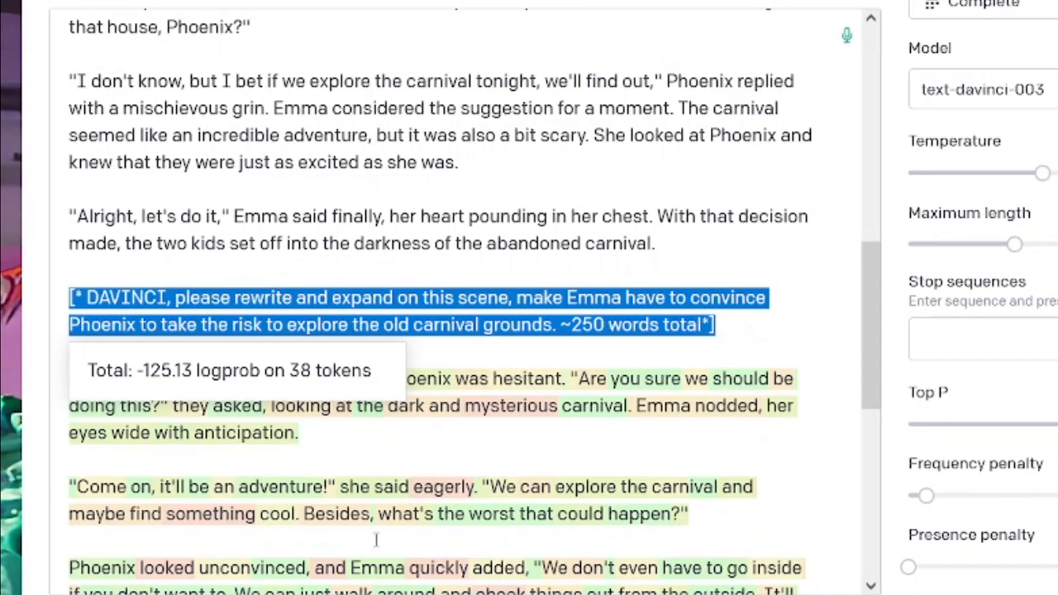
{"action": "scroll", "coordinate": [461, 400], "scroll_direction": "down", "scroll_amount": 3}
{"action": "scroll", "coordinate": [491, 499], "scroll_direction": "down", "scroll_amount": 3}
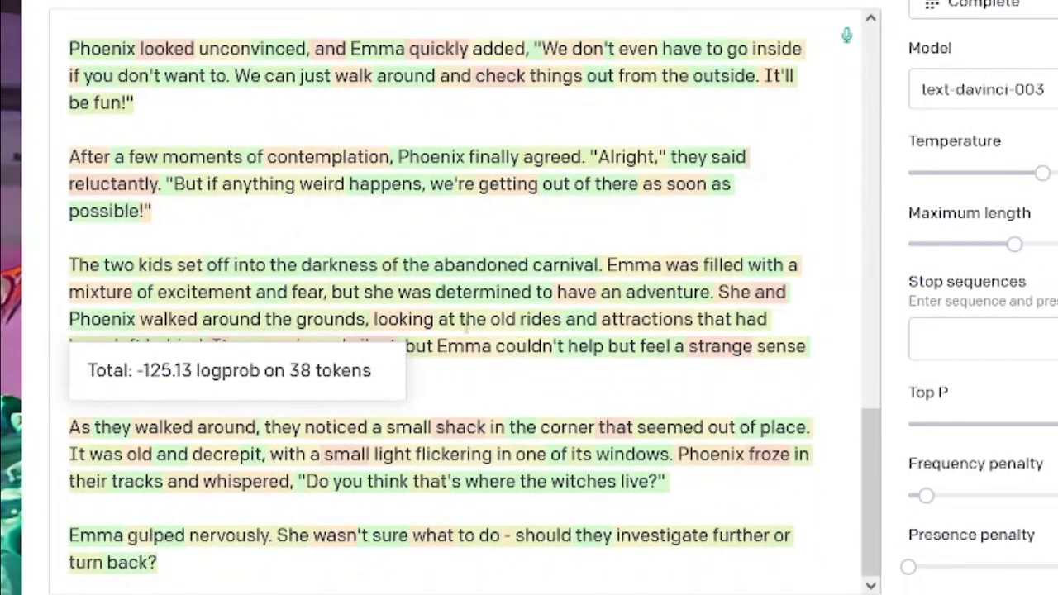
{"action": "scroll", "coordinate": [479, 354], "scroll_direction": "up", "scroll_amount": 6}
{"action": "key", "text": "BackSpace"}
{"action": "key", "text": "BackSpace"}
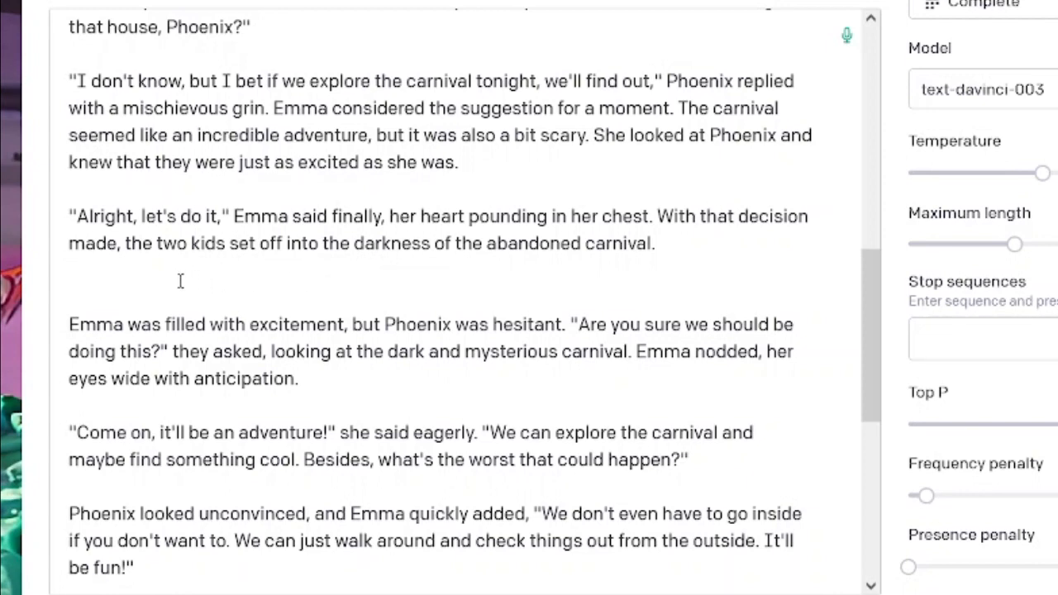
{"action": "key", "text": "BackSpace"}
Step: Insert "they still hadn't seen up close" after "One of the most mysterious places in town" in Scene 1's first paragraph
{"action": "scroll", "coordinate": [464, 275], "scroll_direction": "up", "scroll_amount": 5}
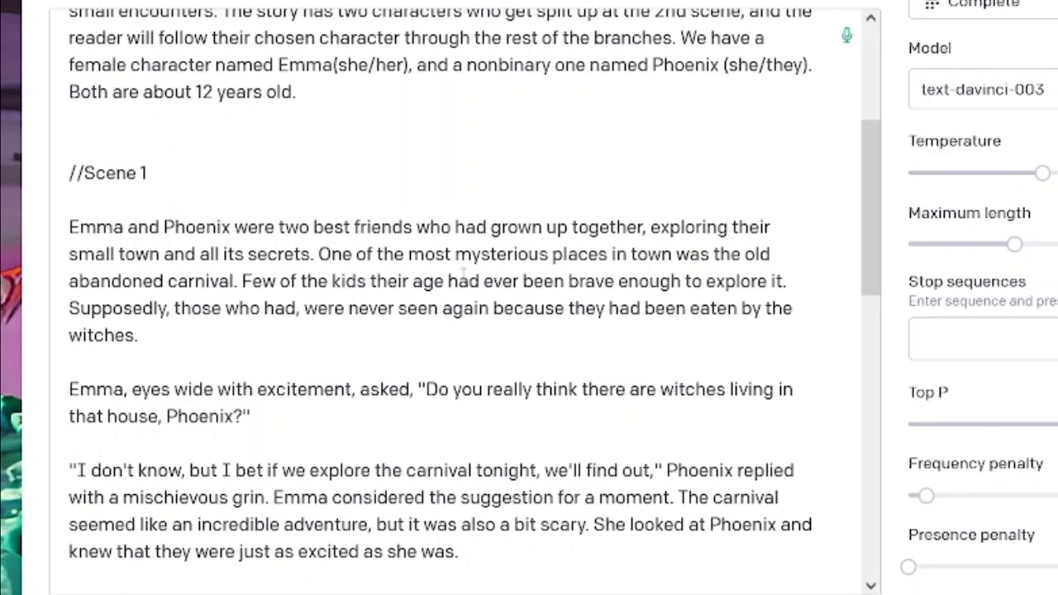
{"action": "scroll", "coordinate": [465, 275], "scroll_direction": "down", "scroll_amount": 2}
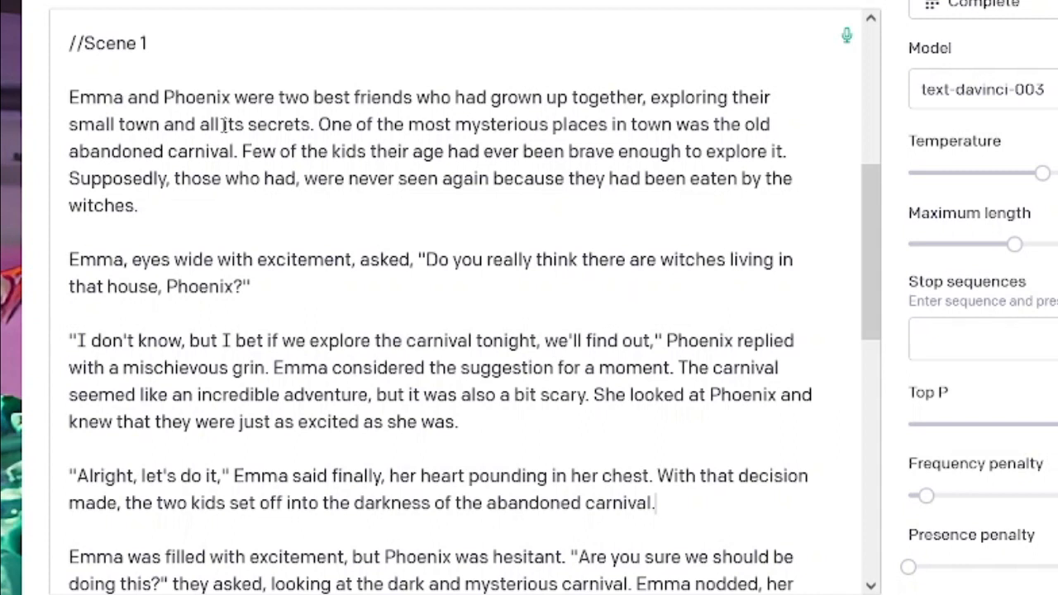
{"action": "mouse_move", "coordinate": [225, 124]}
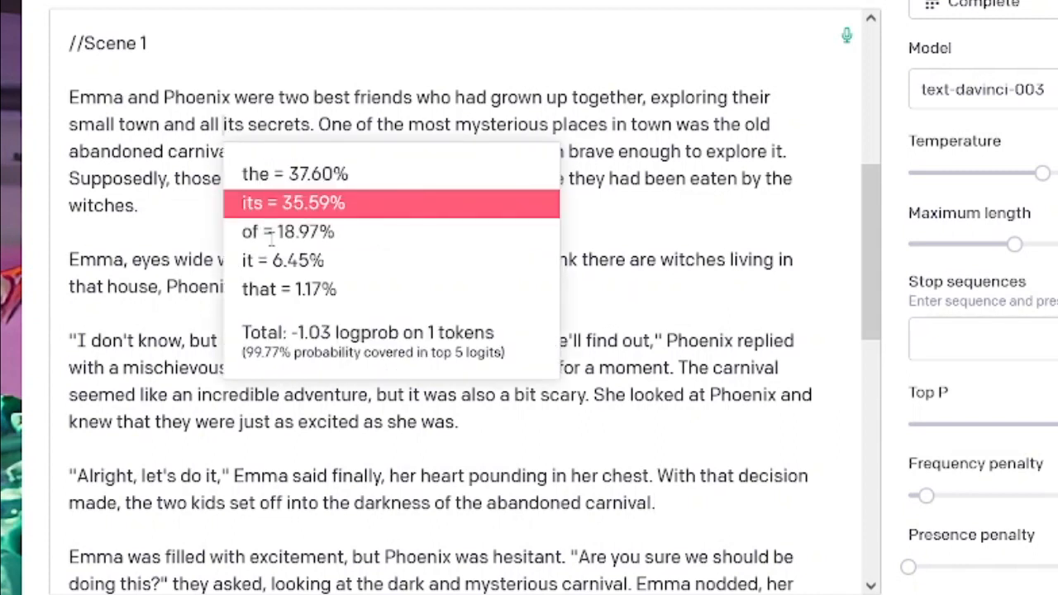
{"action": "left_click", "coordinate": [316, 124]}
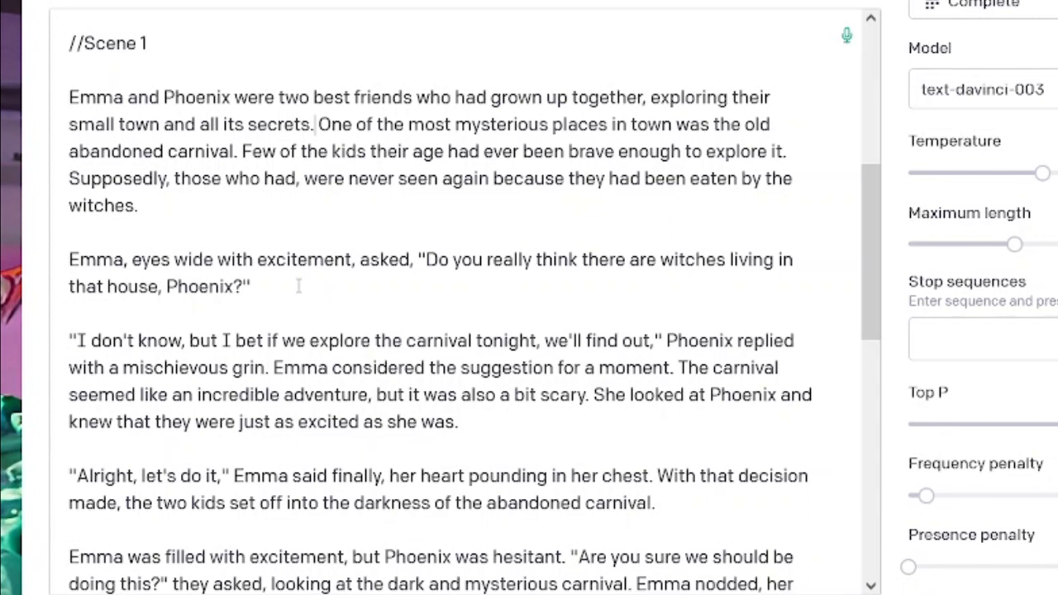
{"action": "left_click", "coordinate": [677, 124]}
{"action": "type", "text": "they still hadn't"}
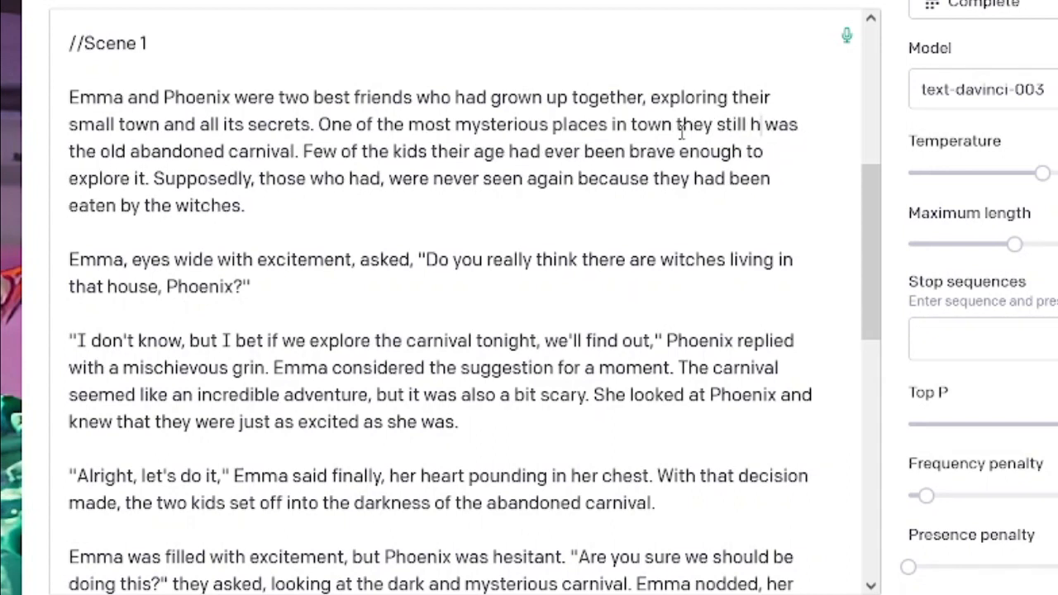
{"action": "type", "text": " seen up close"}
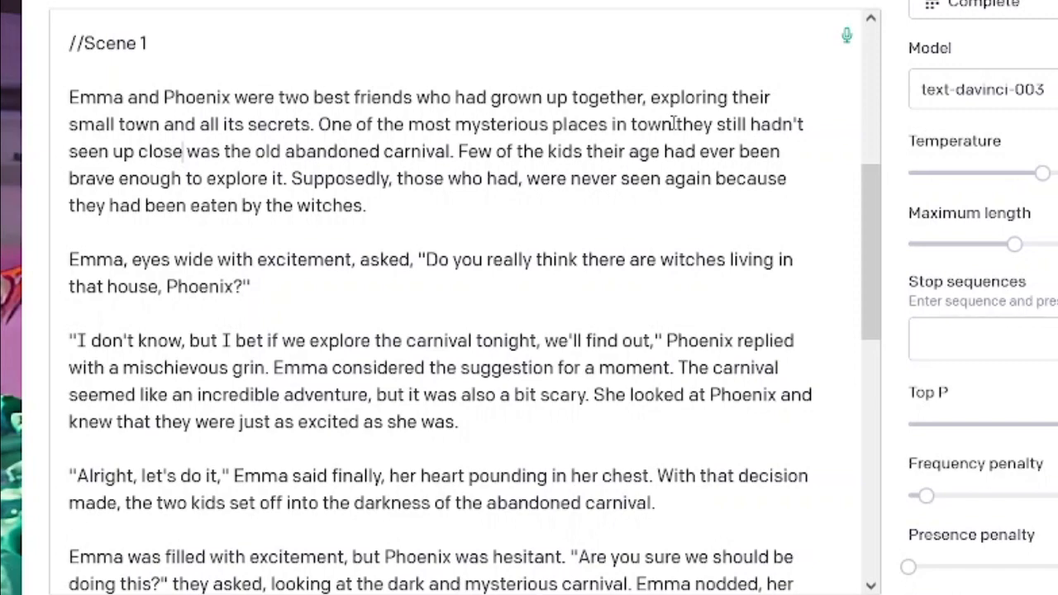
Step: Change "Phoenix was hesitant" to "as they approached, Phoenix became hesitant" in the paragraph starting "Emma was filled with excitement"
{"action": "scroll", "coordinate": [674, 123], "scroll_direction": "down", "scroll_amount": 3}
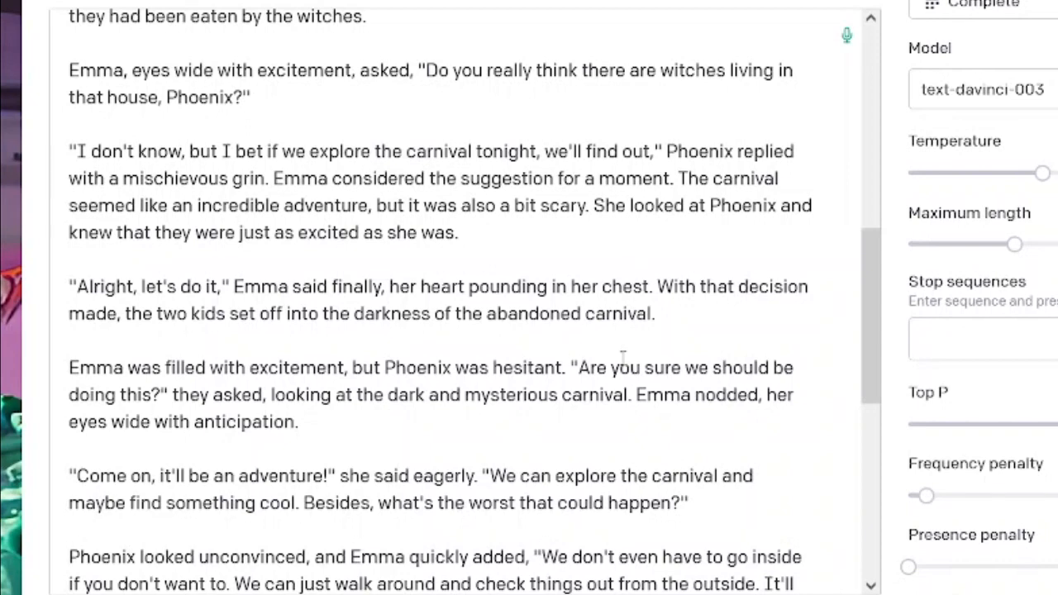
{"action": "scroll", "coordinate": [623, 359], "scroll_direction": "down", "scroll_amount": 2}
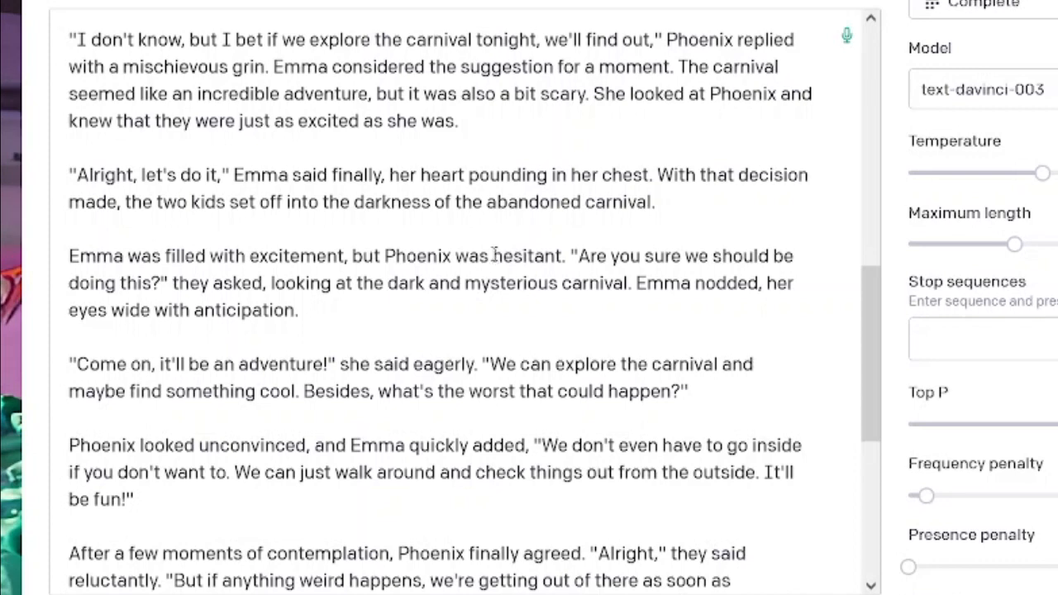
{"action": "key", "text": "ctrl+Left"}
{"action": "type", "text": "as"}
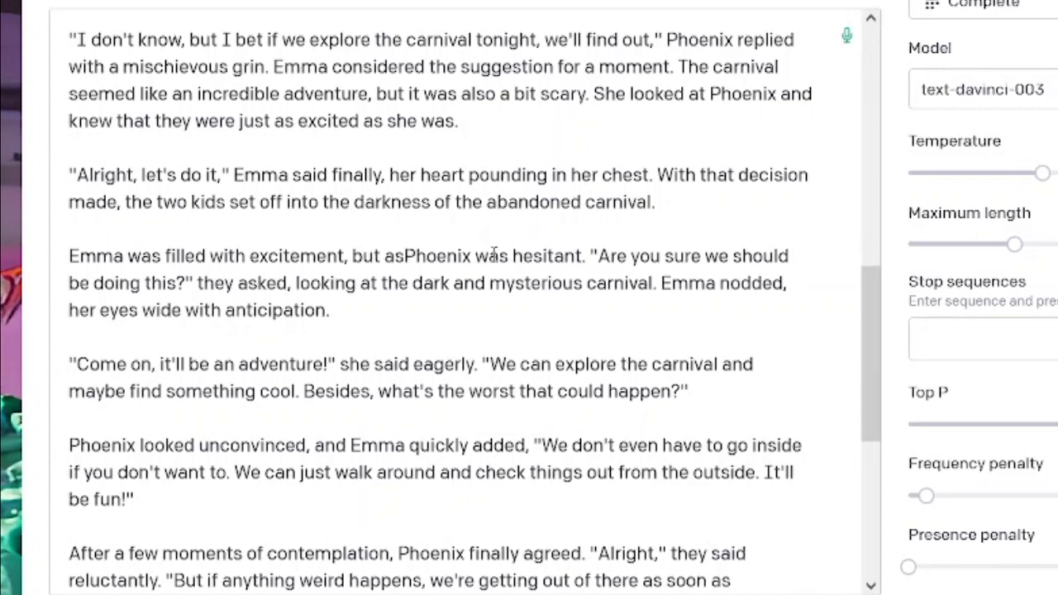
{"action": "type", "text": " they approached,"}
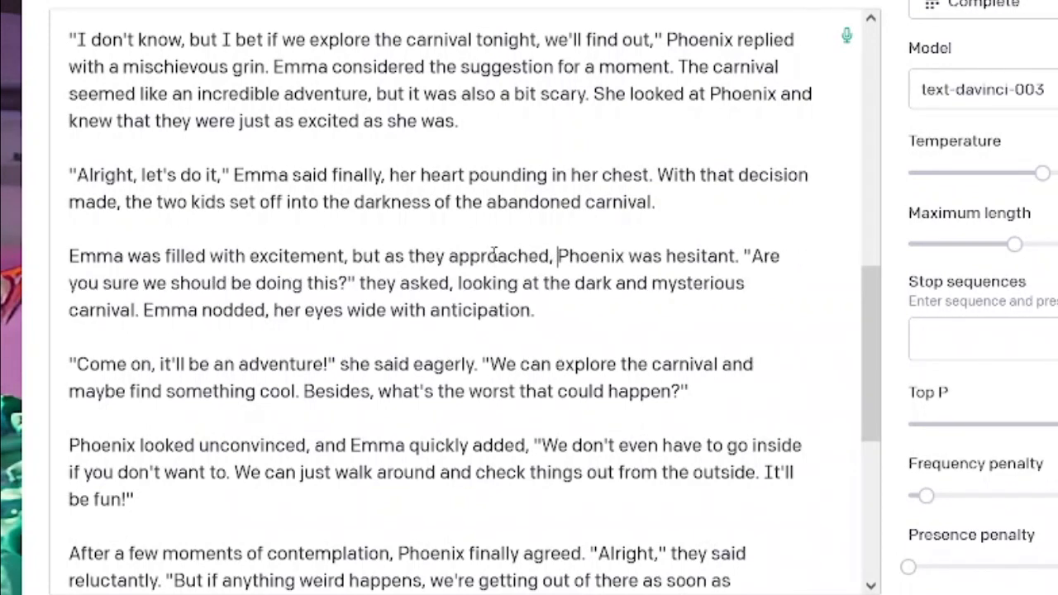
{"action": "key", "text": "ctrl+Right"}
{"action": "key", "text": "ctrl+shift+Right"}
{"action": "type", "text": "b"}
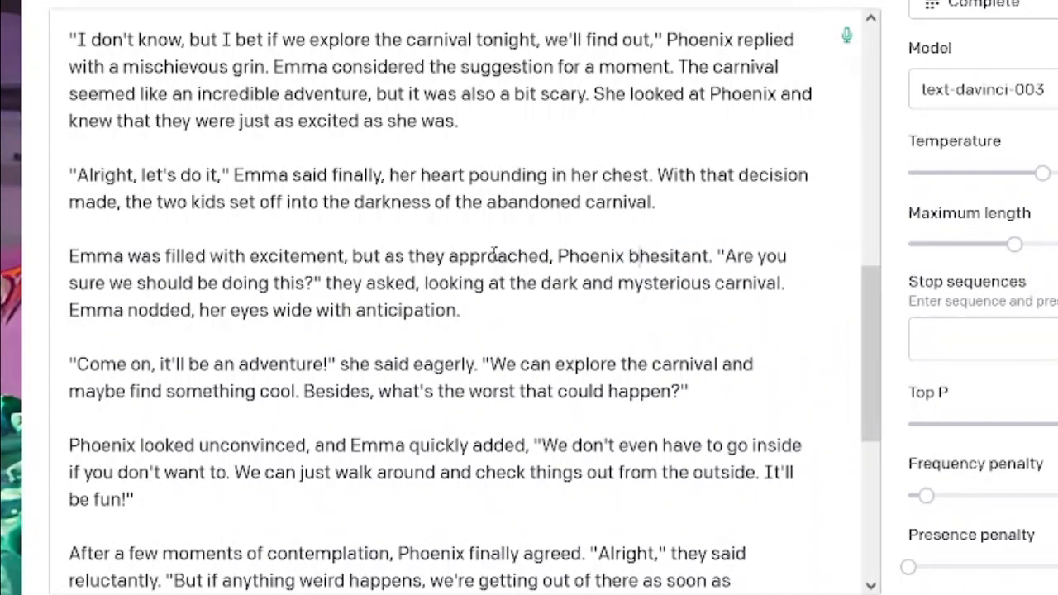
{"action": "type", "text": "ecame"}
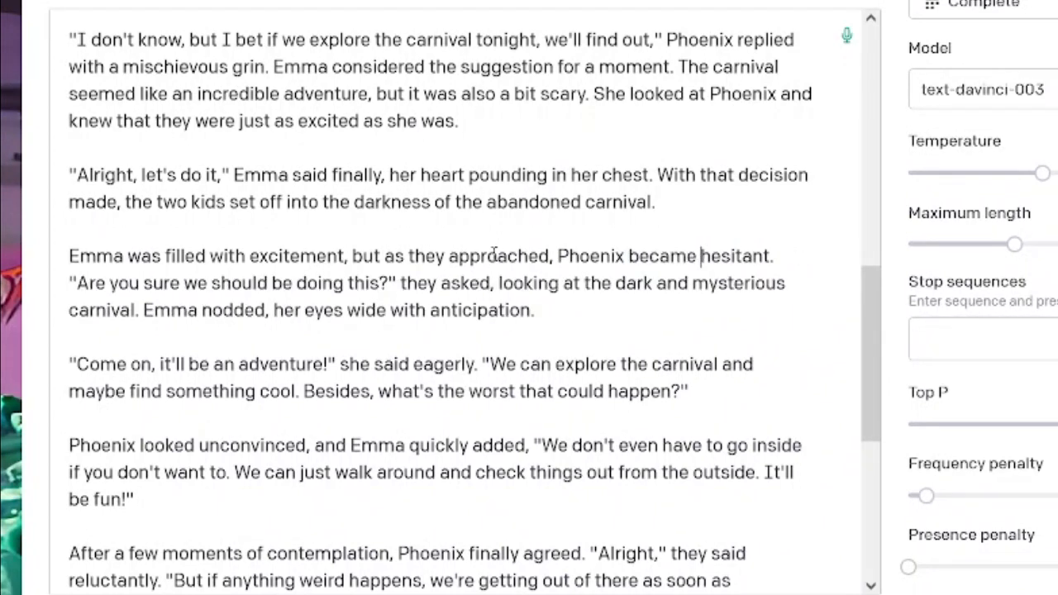
Step: Add "in the distance" after "looking at the dark and mysterious carnival"
{"action": "key", "text": "Down"}
{"action": "key", "text": "Down"}
{"action": "key", "text": "Home"}
{"action": "key", "text": "ctrl+Right"}
{"action": "key", "text": "Left"}
{"action": "key", "text": "Left"}
{"action": "type", "text": "in the distance"}
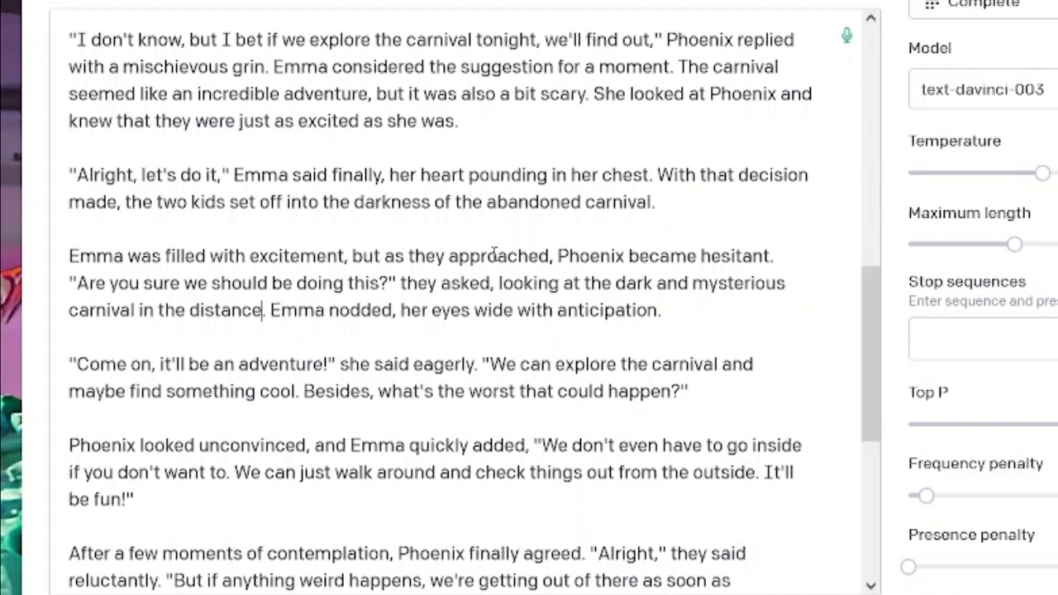
Step: Join the "Phoenix looked unconvinced" paragraph onto the "Come on, it'll be an adventure!" paragraph and replace "she" with "Emma" before "said eagerly"
{"action": "key", "text": "End"}
{"action": "key", "text": "Down"}
{"action": "key", "text": "Down"}
{"action": "scroll", "coordinate": [449, 174], "scroll_direction": "up", "scroll_amount": 2}
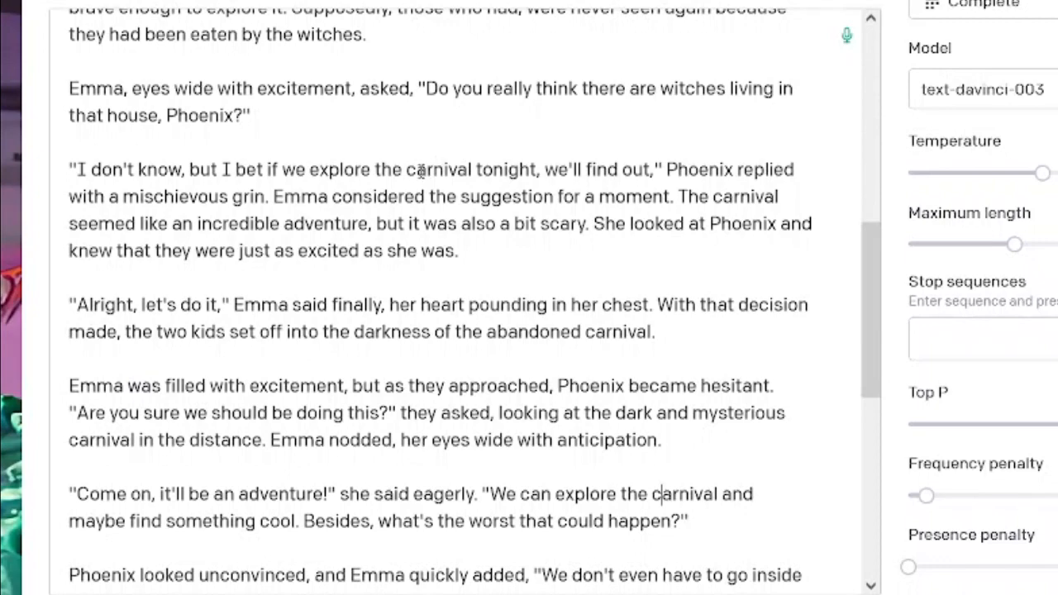
{"action": "scroll", "coordinate": [404, 207], "scroll_direction": "up", "scroll_amount": 1}
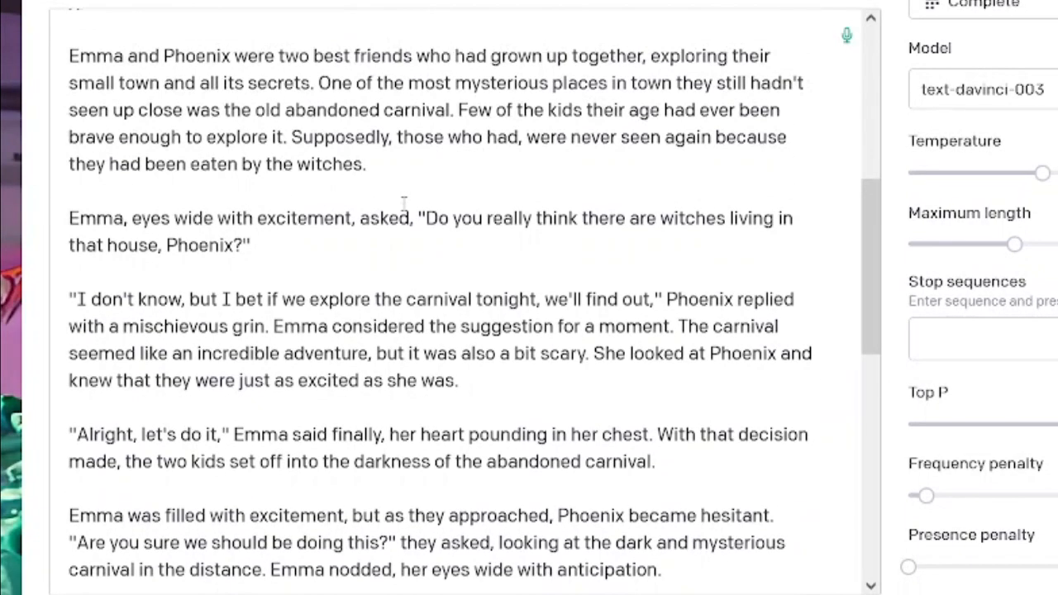
{"action": "scroll", "coordinate": [415, 294], "scroll_direction": "down", "scroll_amount": 1}
{"action": "scroll", "coordinate": [419, 296], "scroll_direction": "down", "scroll_amount": 1}
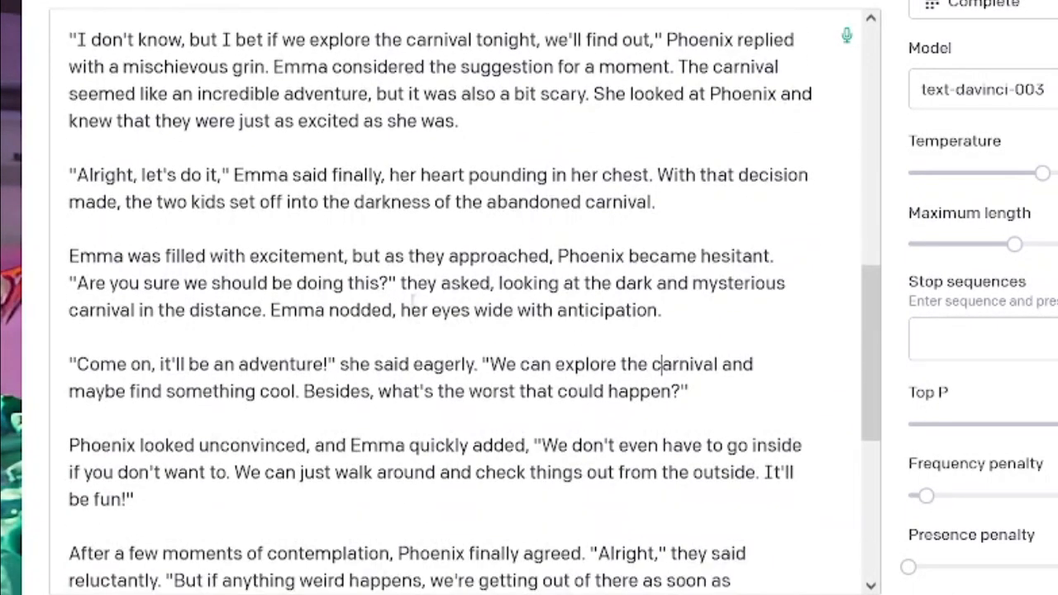
{"action": "scroll", "coordinate": [416, 318], "scroll_direction": "down", "scroll_amount": 1}
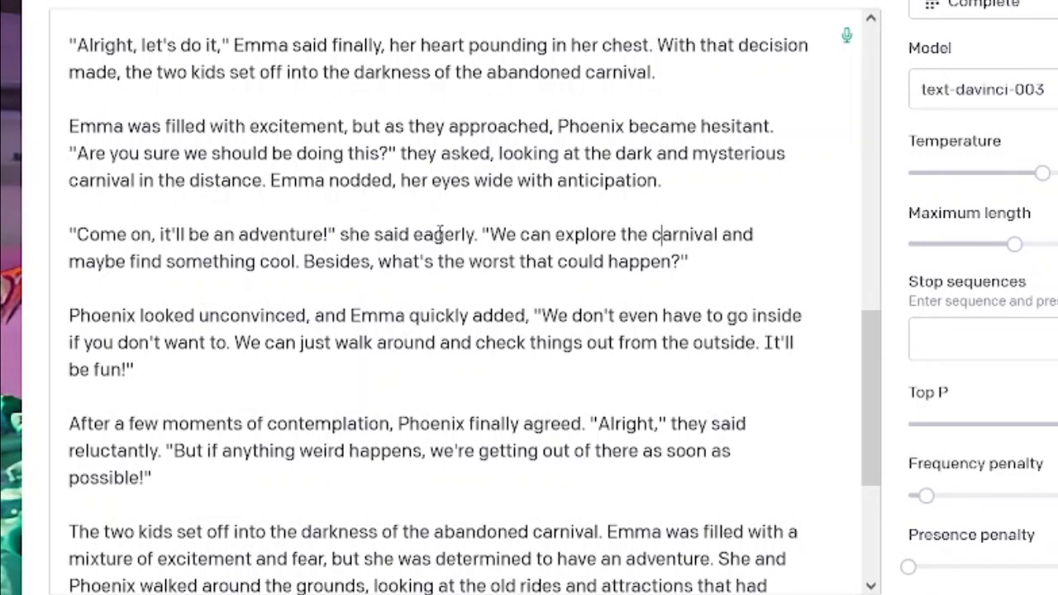
{"action": "left_click", "coordinate": [720, 261]}
{"action": "key", "text": "Delete"}
{"action": "key", "text": "Delete"}
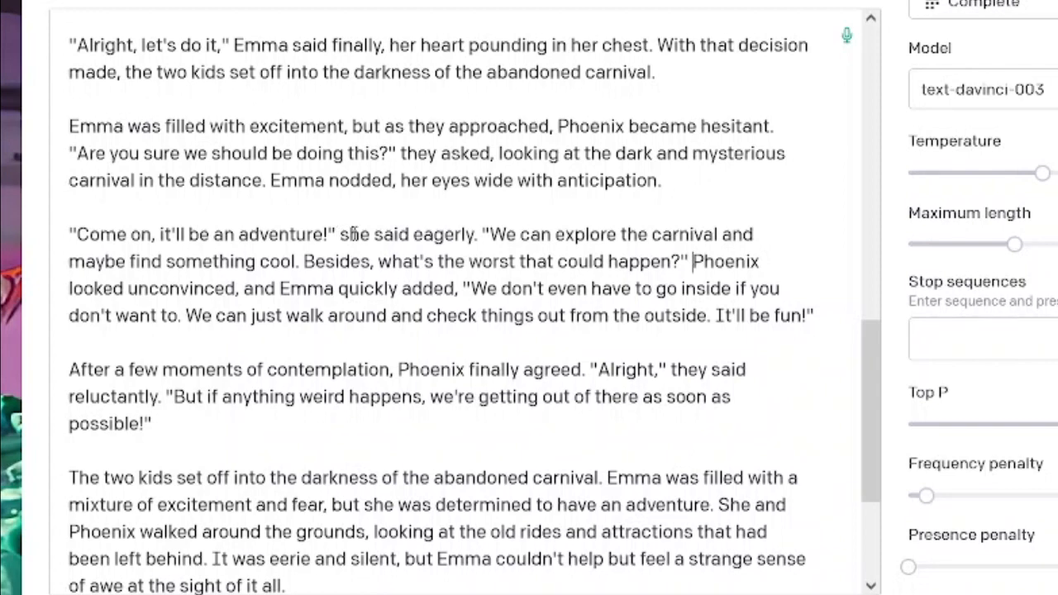
{"action": "double_click", "coordinate": [354, 235]}
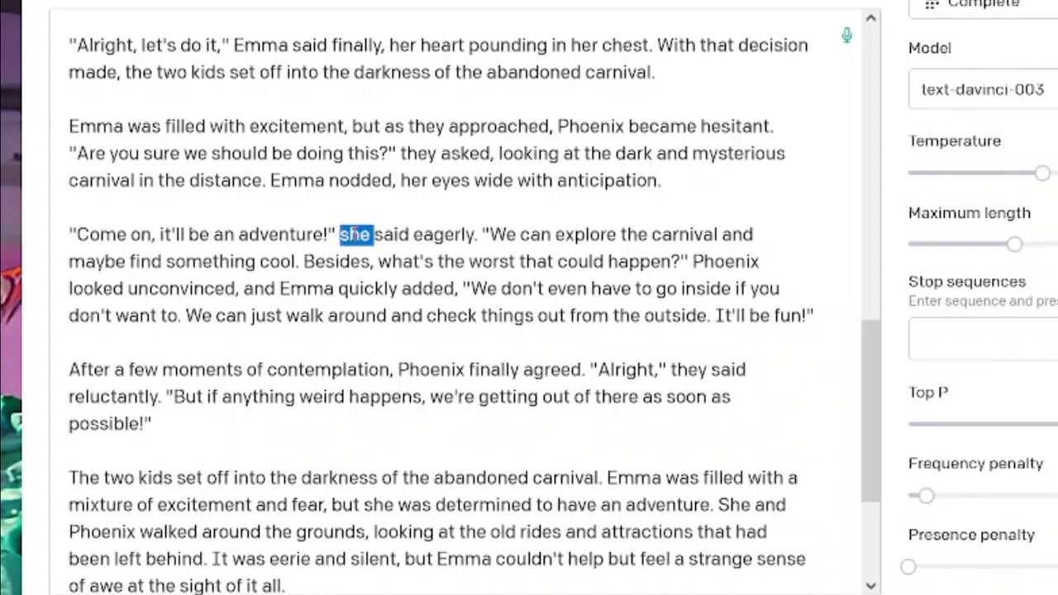
{"action": "type", "text": "Emma"}
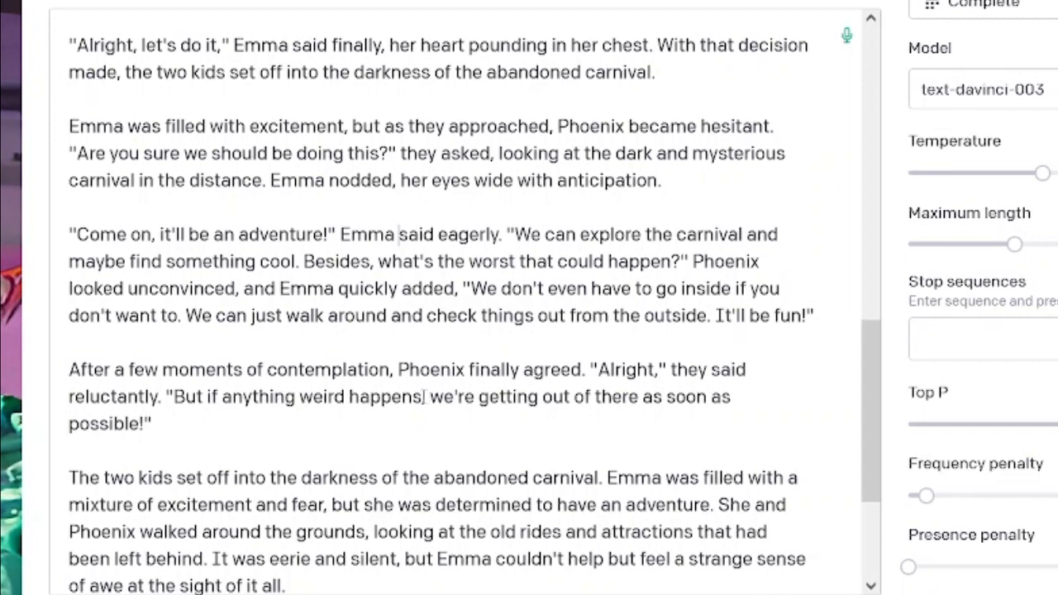
Step: Select the words "getting out of there as soon as possible!" in Phoenix's reluctant reply about anything weird happening
{"action": "scroll", "coordinate": [424, 396], "scroll_direction": "down", "scroll_amount": 3}
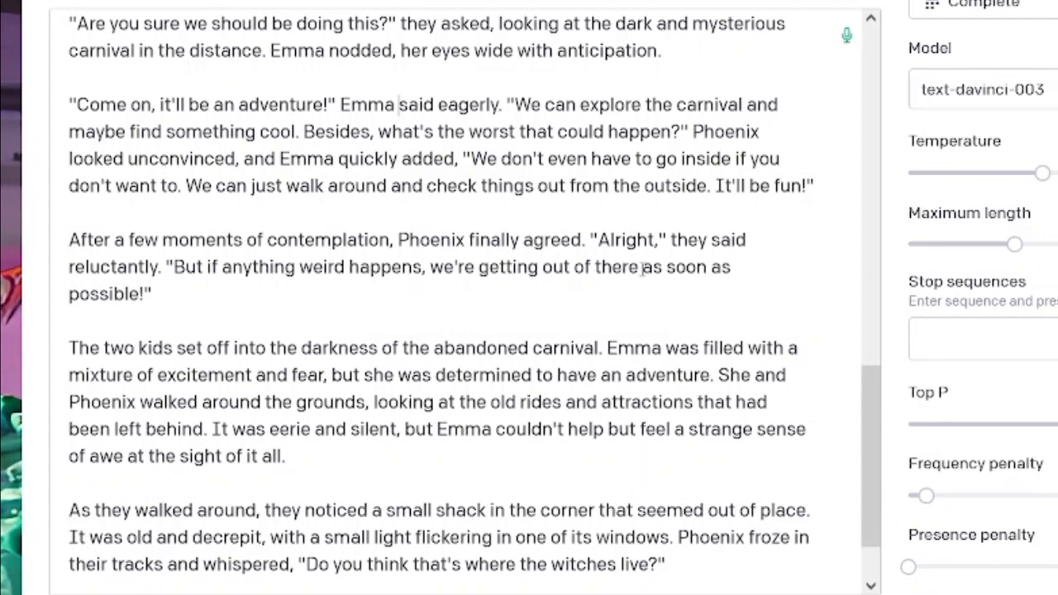
{"action": "left_click_drag", "start_coordinate": [642, 267], "coordinate": [138, 292]}
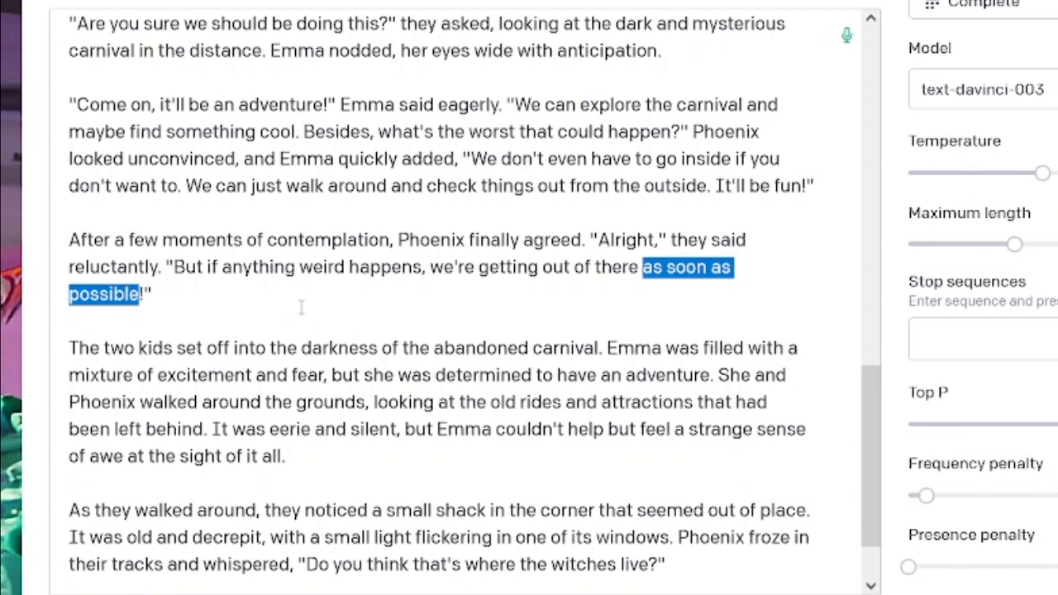
{"action": "left_click", "coordinate": [303, 292]}
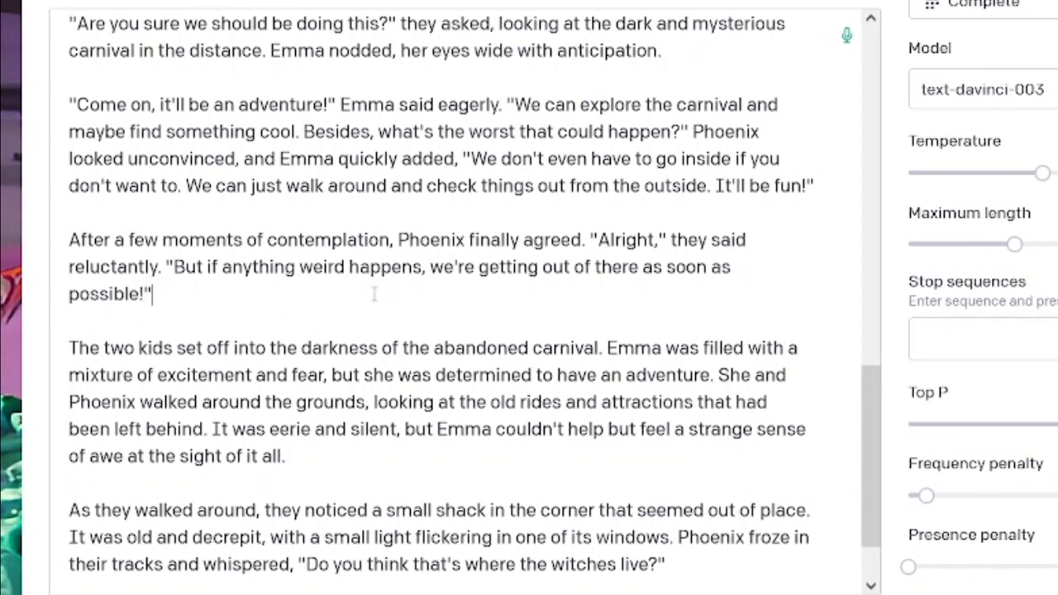
{"action": "left_click_drag", "start_coordinate": [141, 294], "coordinate": [638, 266]}
{"action": "left_click", "coordinate": [647, 305]}
{"action": "left_click_drag", "start_coordinate": [481, 269], "coordinate": [145, 295]}
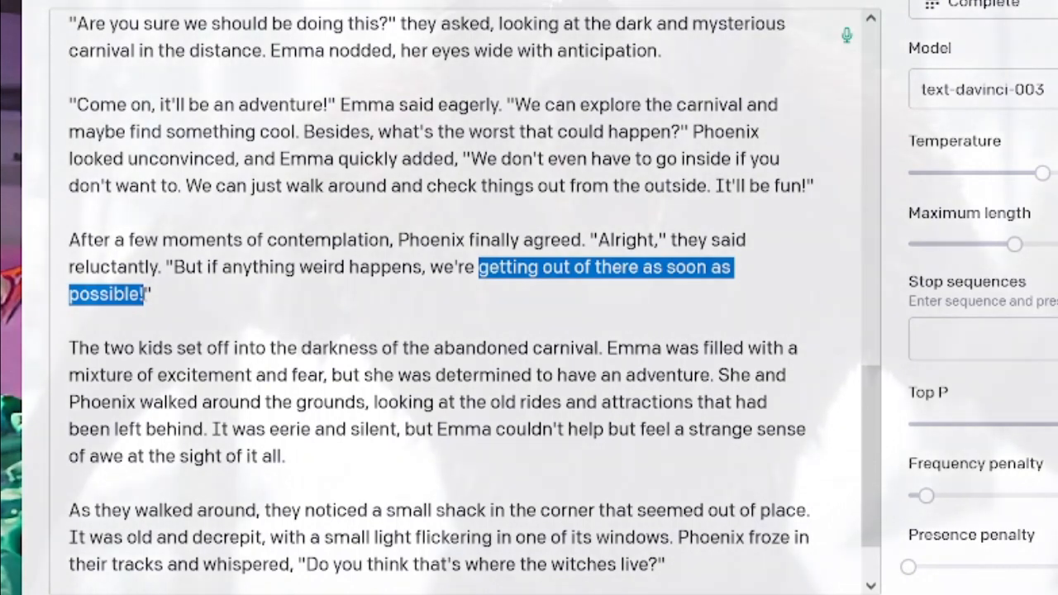
{"action": "type", "text": "running "}
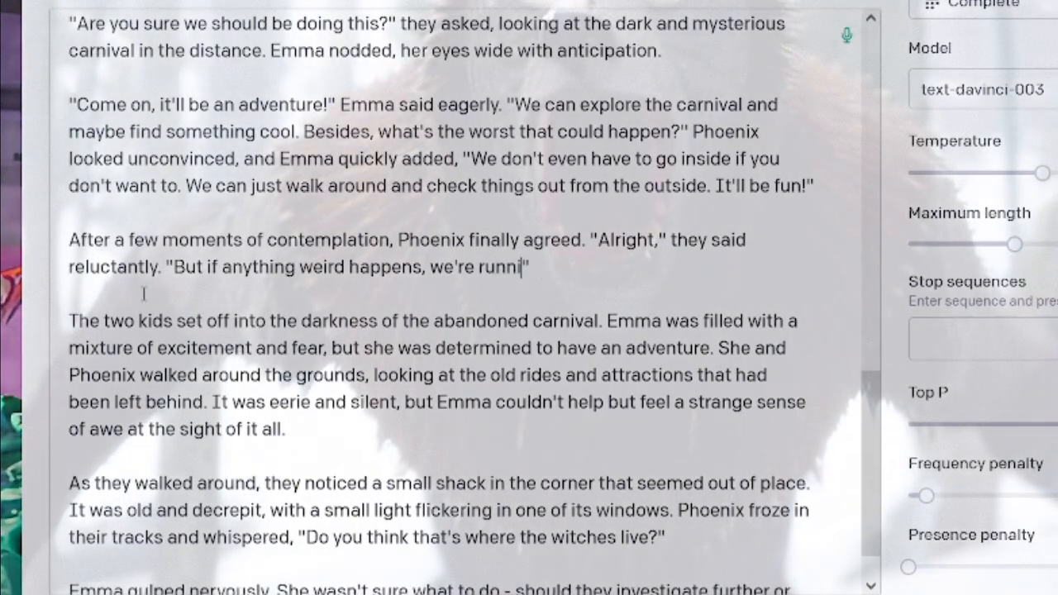
{"action": "type", "text": "out of "}
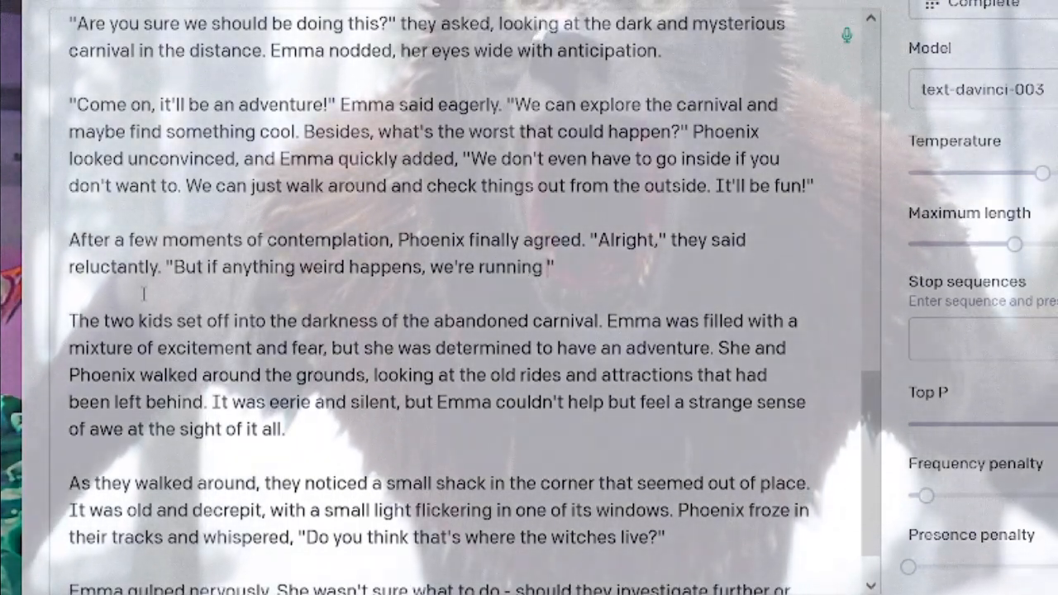
{"action": "type", "text": "there like we're"}
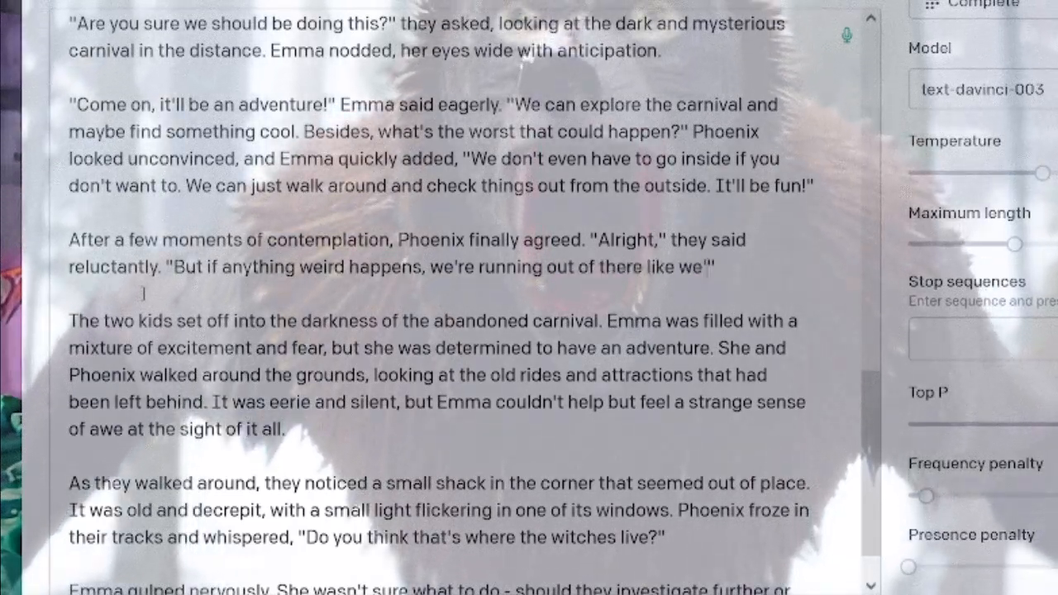
{"action": "key", "text": "BackSpace"}
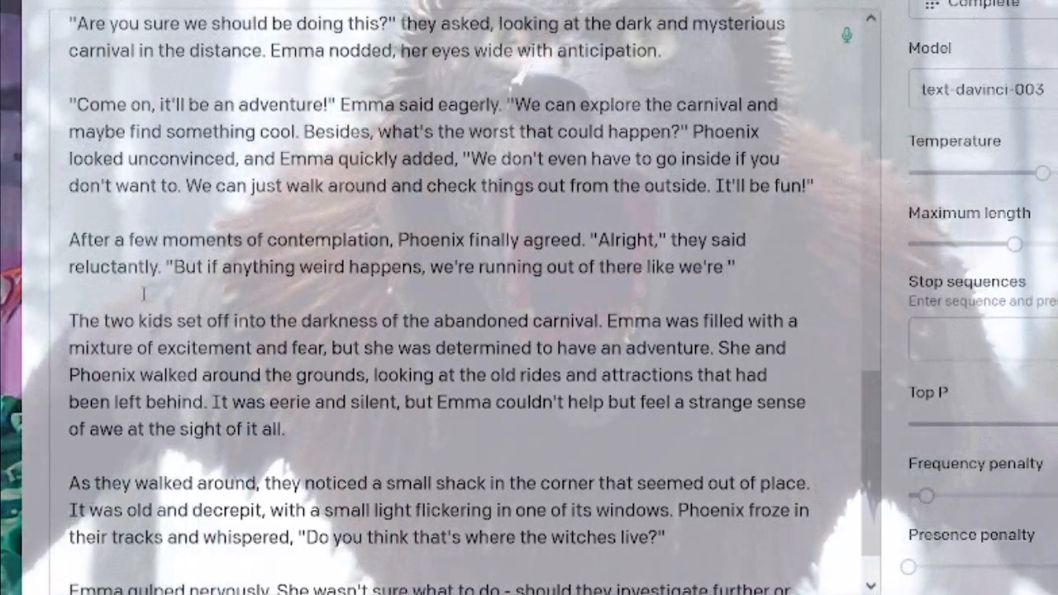
{"action": "key", "text": "BackSpace"}
{"action": "key", "text": "BackSpace"}
{"action": "key", "text": "BackSpace"}
{"action": "key", "text": "BackSpace"}
{"action": "key", "text": "BackSpace"}
{"action": "key", "text": "BackSpace"}
{"action": "key", "text": "BackSpace"}
{"action": "key", "text": "BackSpace"}
{"action": "key", "text": "BackSpace"}
{"action": "key", "text": "BackSpace"}
{"action": "key", "text": "BackSpace"}
{"action": "key", "text": "BackSpace"}
{"action": "key", "text": "BackSpace"}
{"action": "key", "text": "BackSpace"}
{"action": "key", "text": "BackSpace"}
{"action": "key", "text": "BackSpace"}
{"action": "key", "text": "BackSpace"}
{"action": "key", "text": "BackSpace"}
{"action": "key", "text": "BackSpace"}
{"action": "key", "text": "BackSpace"}
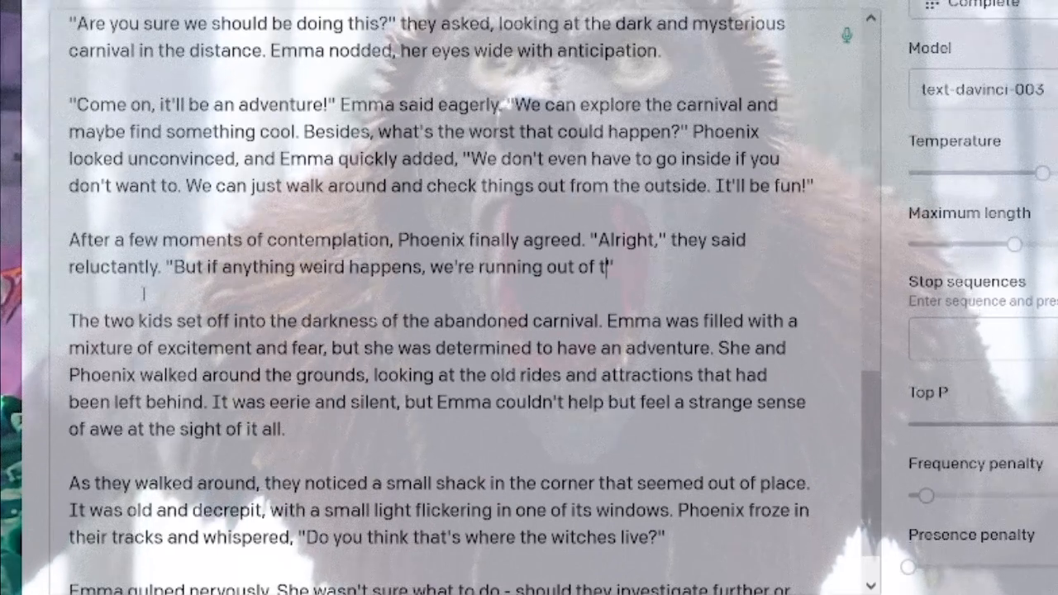
{"action": "key", "text": "BackSpace"}
{"action": "key", "text": "BackSpace"}
{"action": "key", "text": "BackSpace"}
{"action": "key", "text": "BackSpace"}
{"action": "key", "text": "BackSpace"}
{"action": "key", "text": "BackSpace"}
{"action": "key", "text": "BackSpace"}
{"action": "key", "text": "BackSpace"}
{"action": "key", "text": "BackSpace"}
{"action": "key", "text": "BackSpace"}
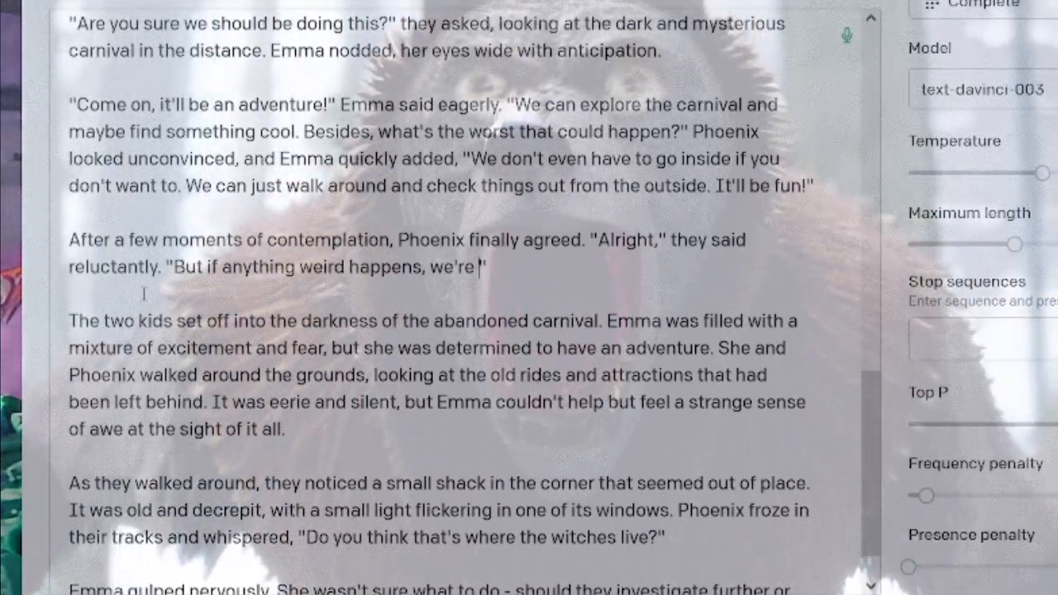
Step: End Phoenix's reply with "gonna run like we're being chased by werewolves." in place of "getting out of there as soon as possible!"
{"action": "type", "text": "gonna run like "}
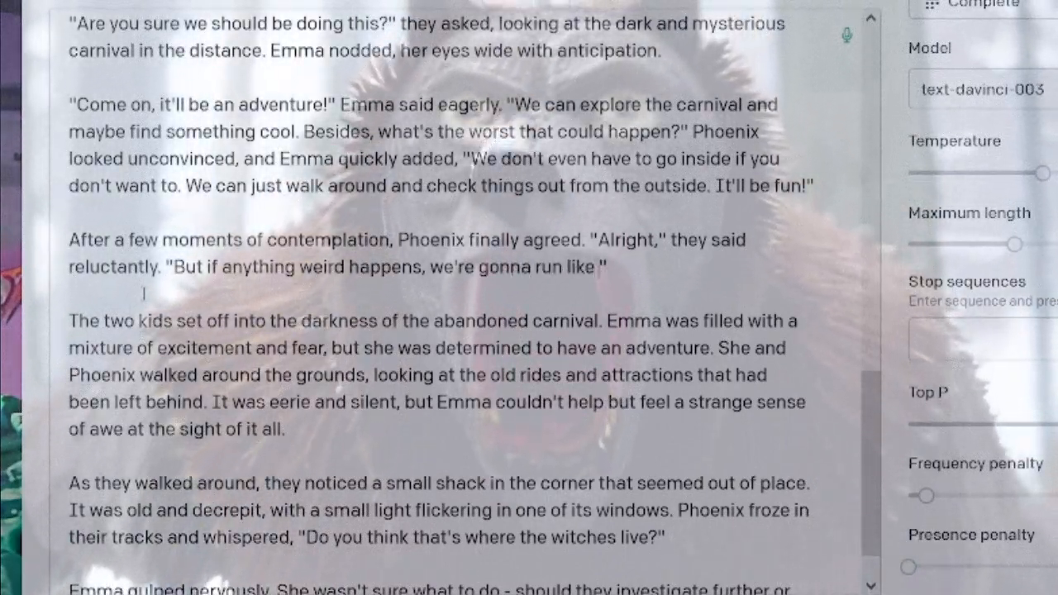
{"action": "type", "text": "we're being ch"}
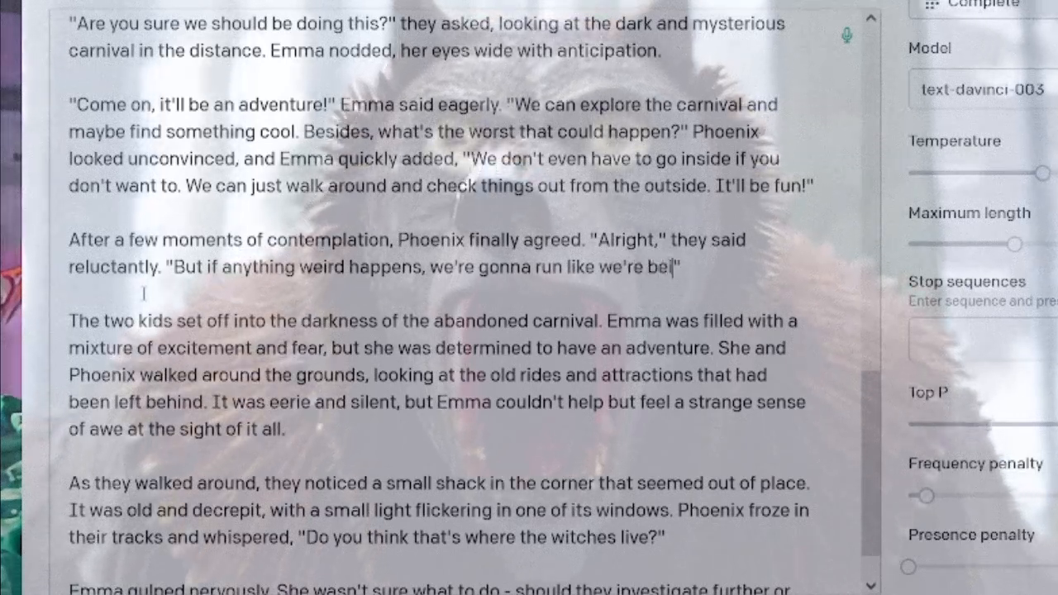
{"action": "type", "text": "ased by werewo"}
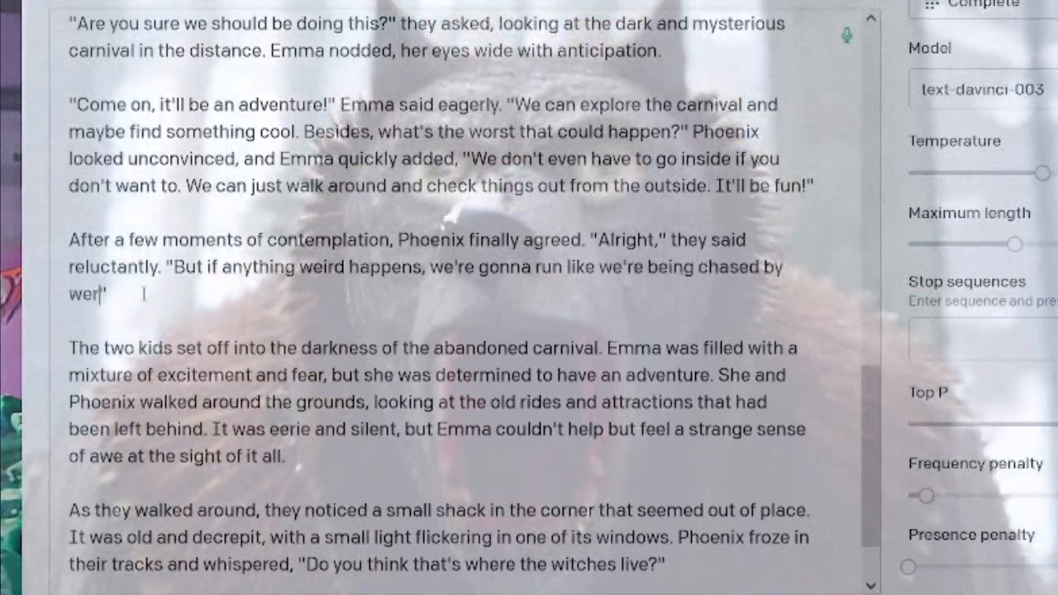
{"action": "type", "text": "lves."}
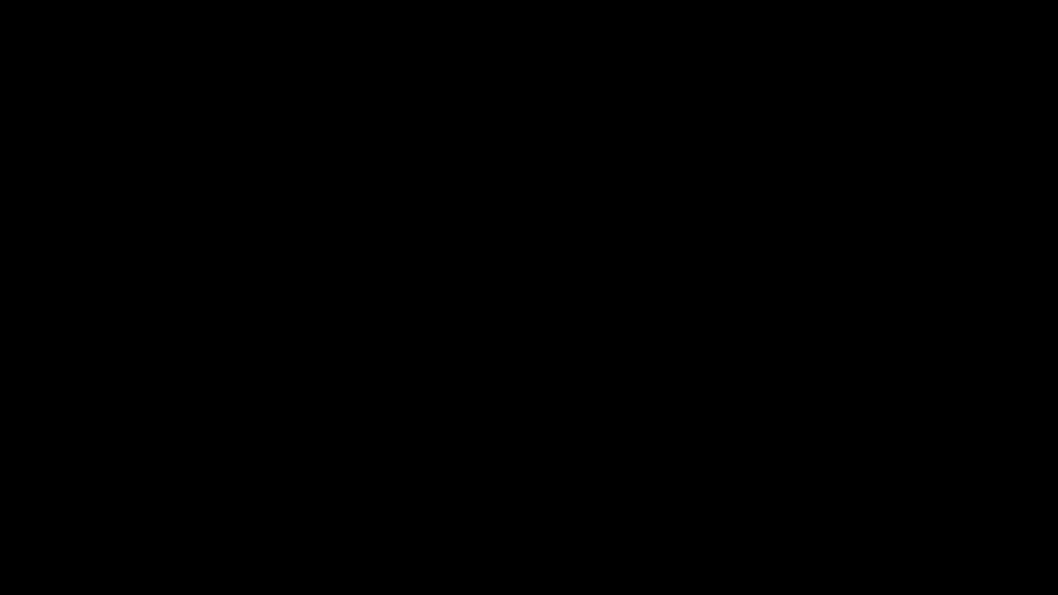
{"action": "key", "text": "Down"}
{"action": "key", "text": "Down"}
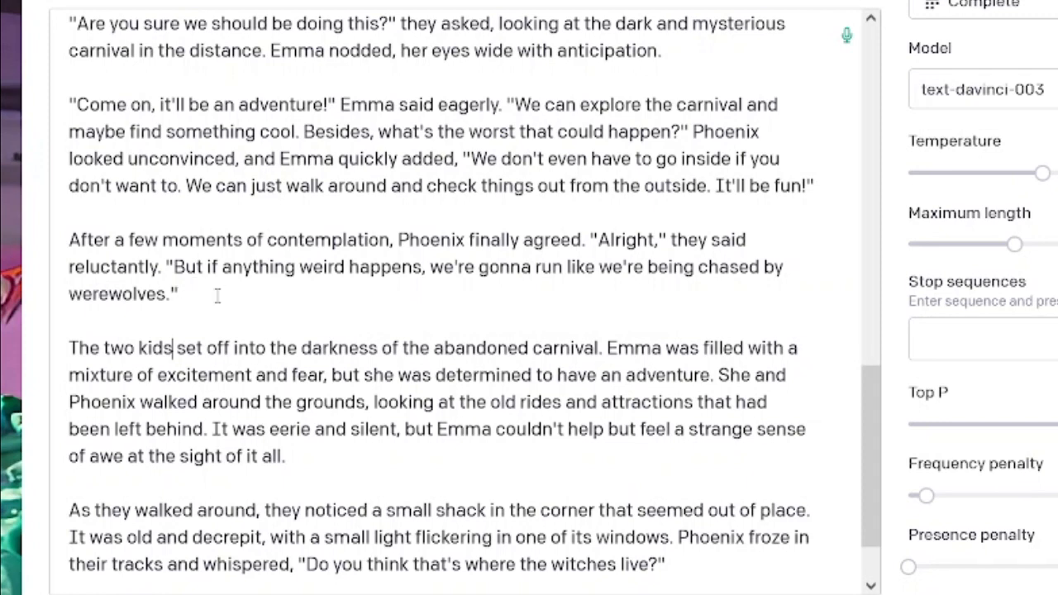
Step: Review Scene 1's closing paragraphs about the small shack and check the scene from its first paragraph to its ending
{"action": "scroll", "coordinate": [214, 289], "scroll_direction": "down", "scroll_amount": 1}
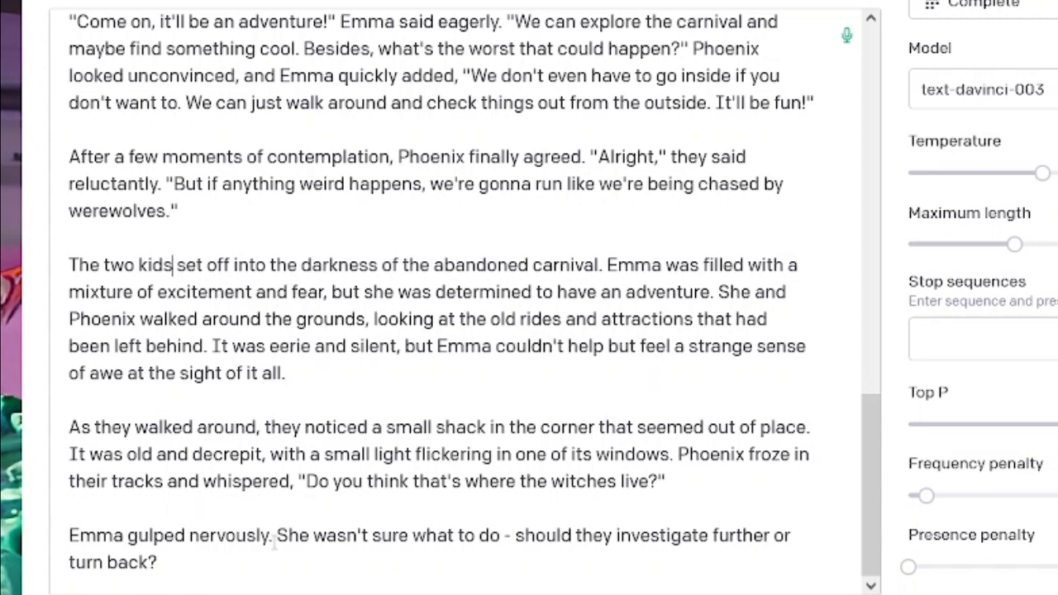
{"action": "left_click", "coordinate": [277, 566]}
{"action": "left_click_drag", "start_coordinate": [70, 427], "coordinate": [270, 558]}
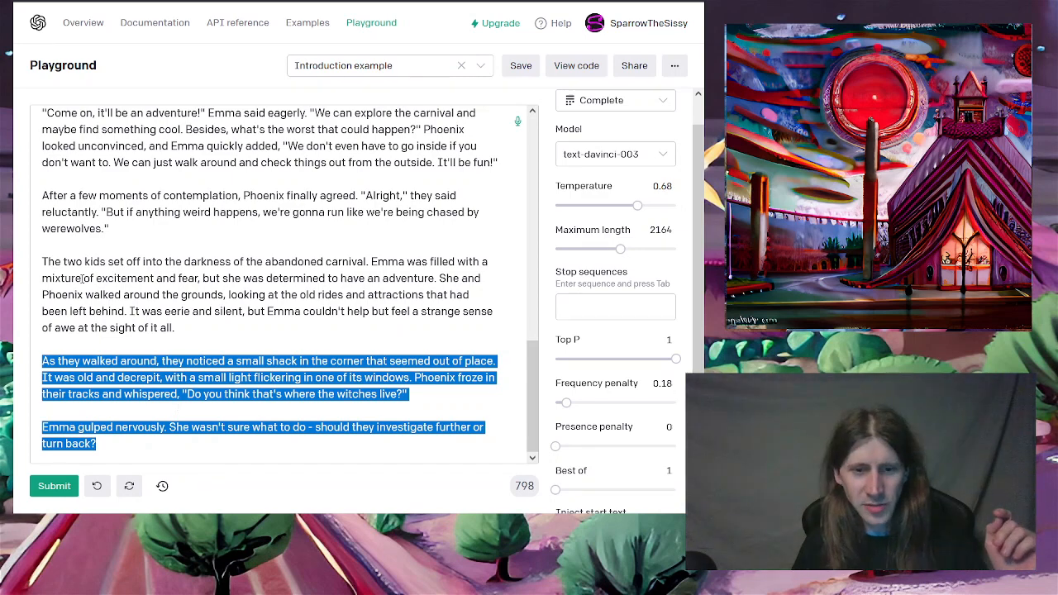
{"action": "key", "text": "alt+Tab"}
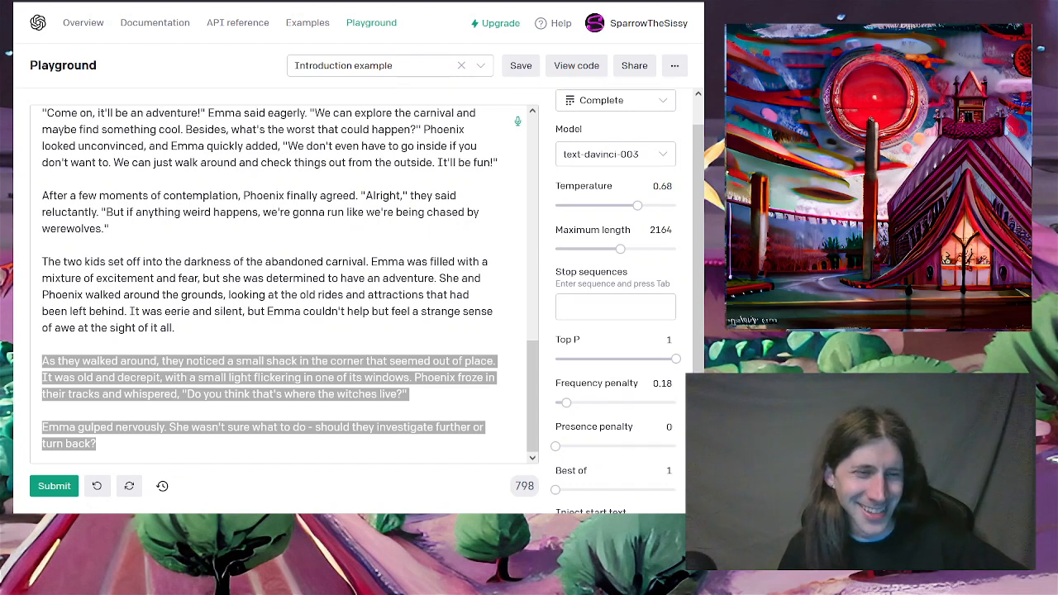
{"action": "key", "text": "alt+Tab"}
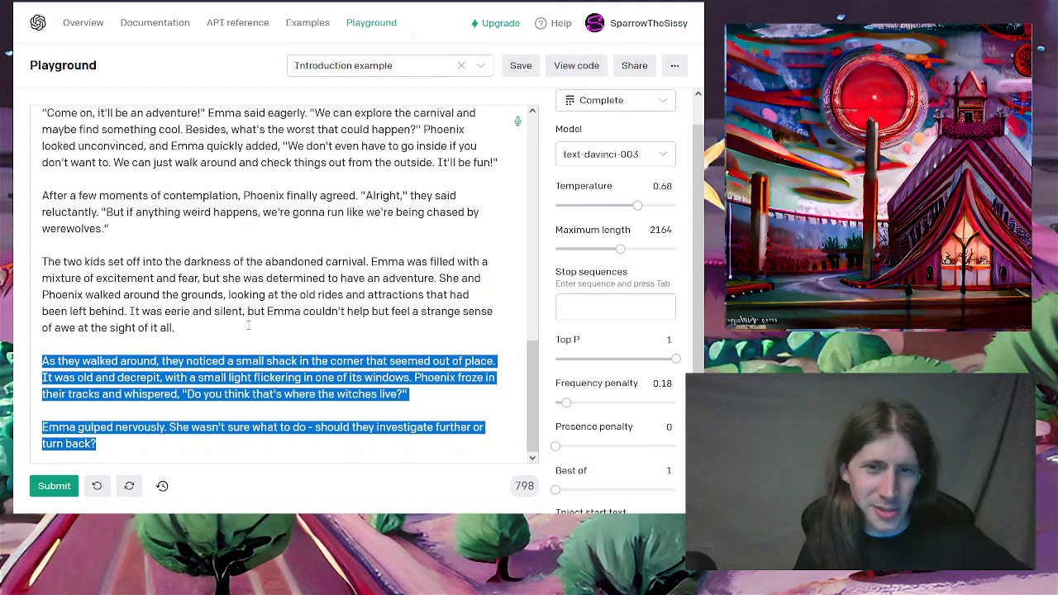
{"action": "left_click", "coordinate": [222, 328]}
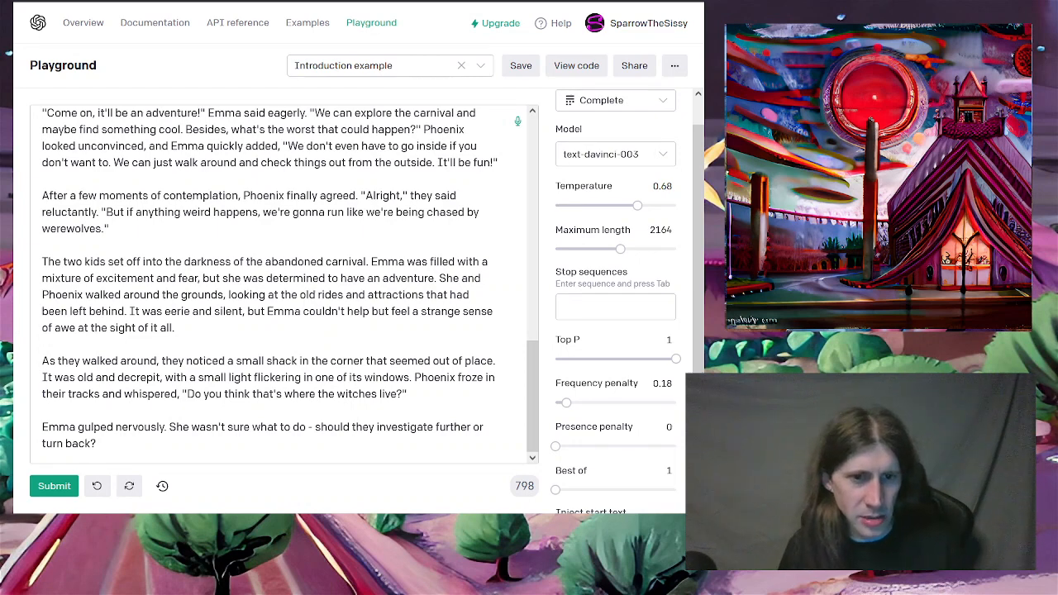
{"action": "left_click_drag", "start_coordinate": [97, 445], "coordinate": [42, 241]}
{"action": "scroll", "coordinate": [109, 307], "scroll_direction": "up", "scroll_amount": 2}
{"action": "scroll", "coordinate": [105, 304], "scroll_direction": "up", "scroll_amount": 1}
{"action": "scroll", "coordinate": [99, 231], "scroll_direction": "up", "scroll_amount": 4}
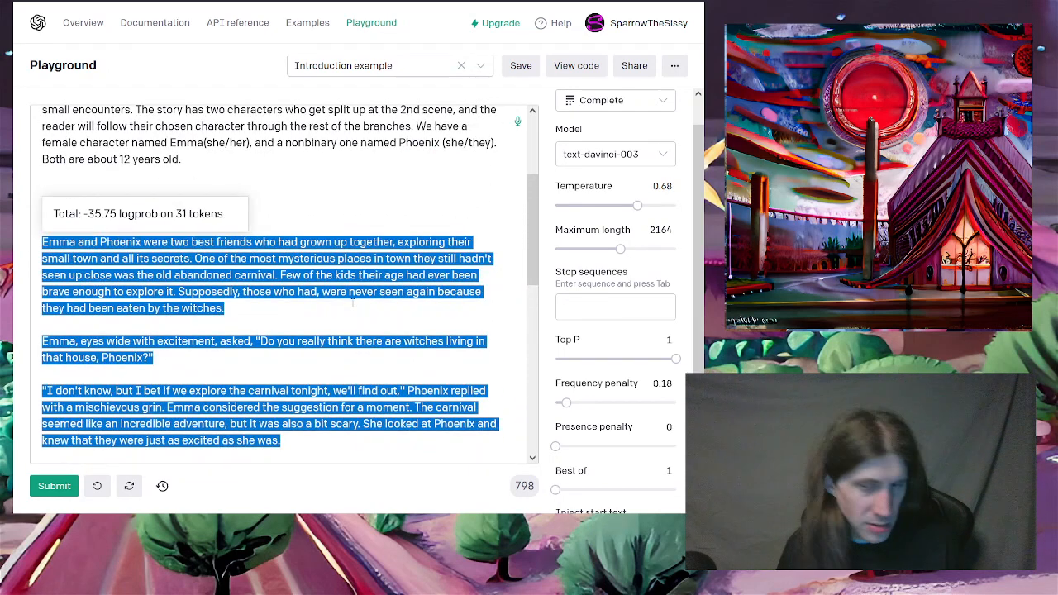
{"action": "key", "text": "alt+Tab"}
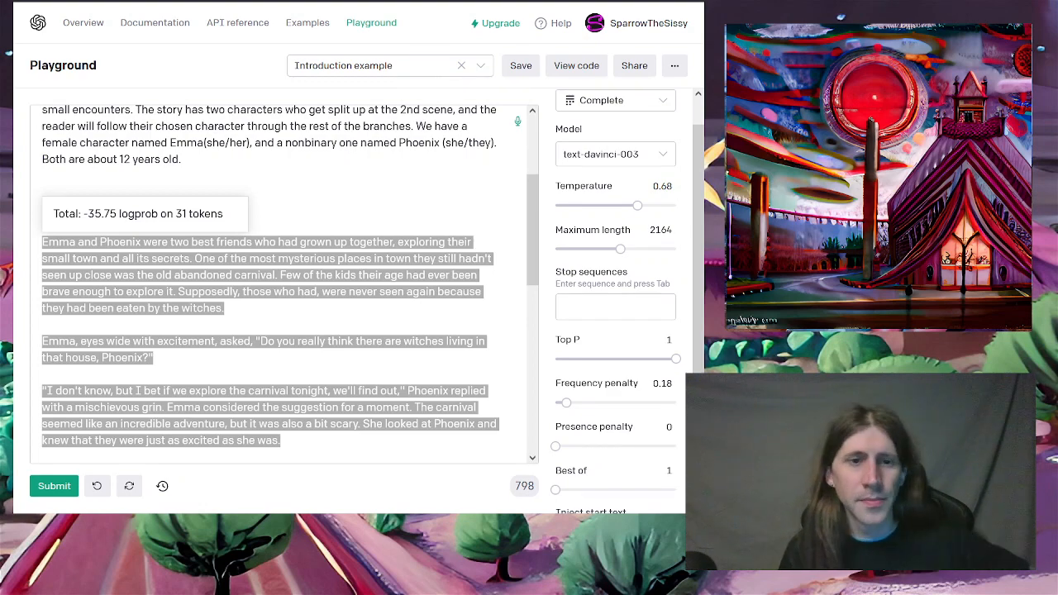
{"action": "left_click", "coordinate": [314, 366]}
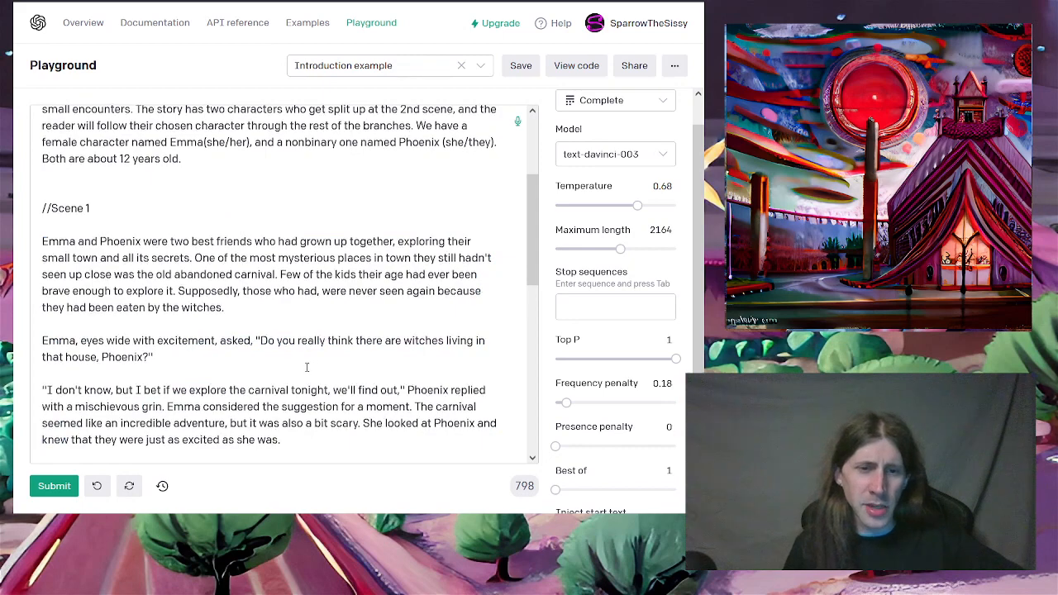
{"action": "scroll", "coordinate": [314, 366], "scroll_direction": "down", "scroll_amount": 4}
{"action": "scroll", "coordinate": [315, 369], "scroll_direction": "down", "scroll_amount": 2}
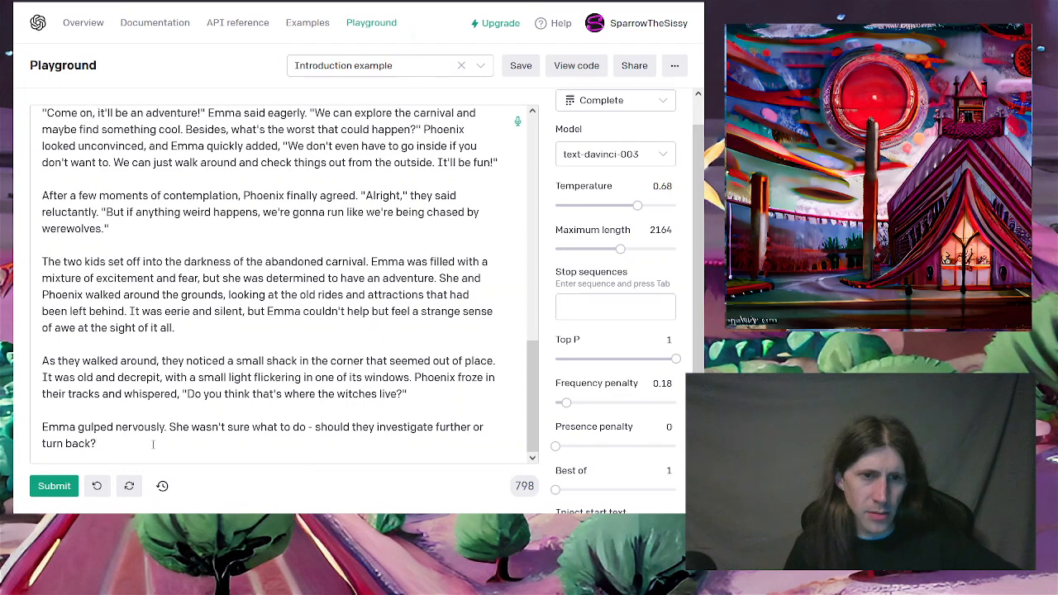
Step: Delete Scene 1's last three paragraphs, from "The two kids set off into the darkness" to "turn back?", and the empty lines after the werewolves line
{"action": "left_click_drag", "start_coordinate": [150, 444], "coordinate": [30, 256]}
{"action": "left_click", "coordinate": [126, 438]}
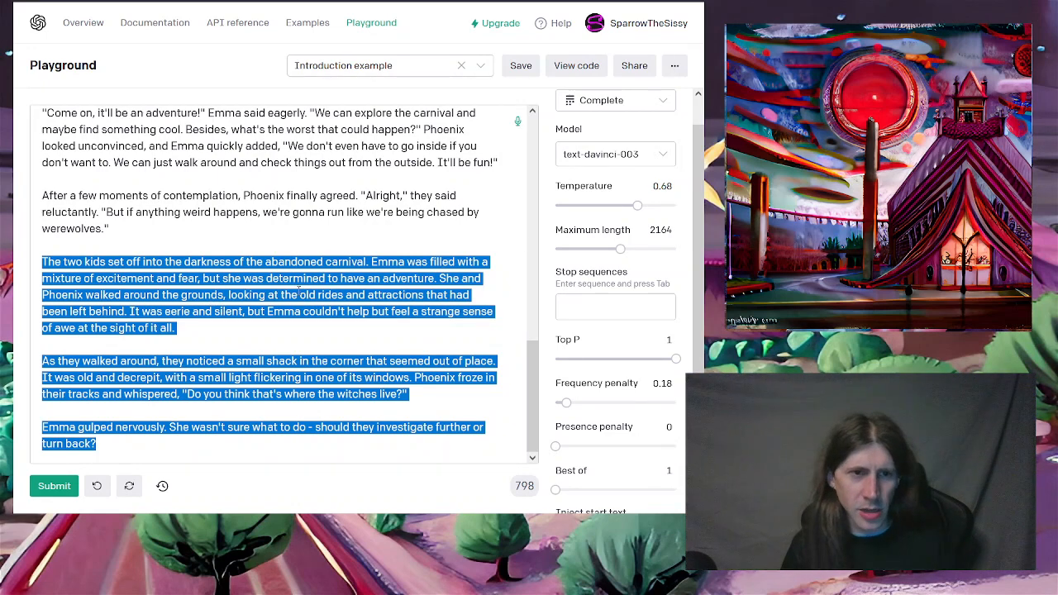
{"action": "key", "text": "BackSpace"}
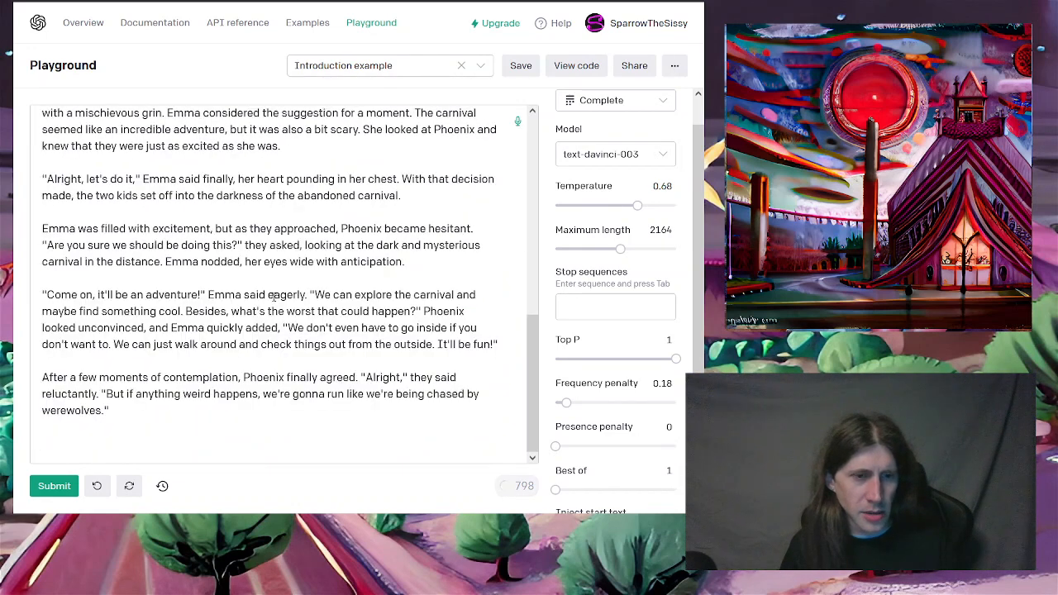
{"action": "key", "text": "BackSpace"}
{"action": "key", "text": "BackSpace"}
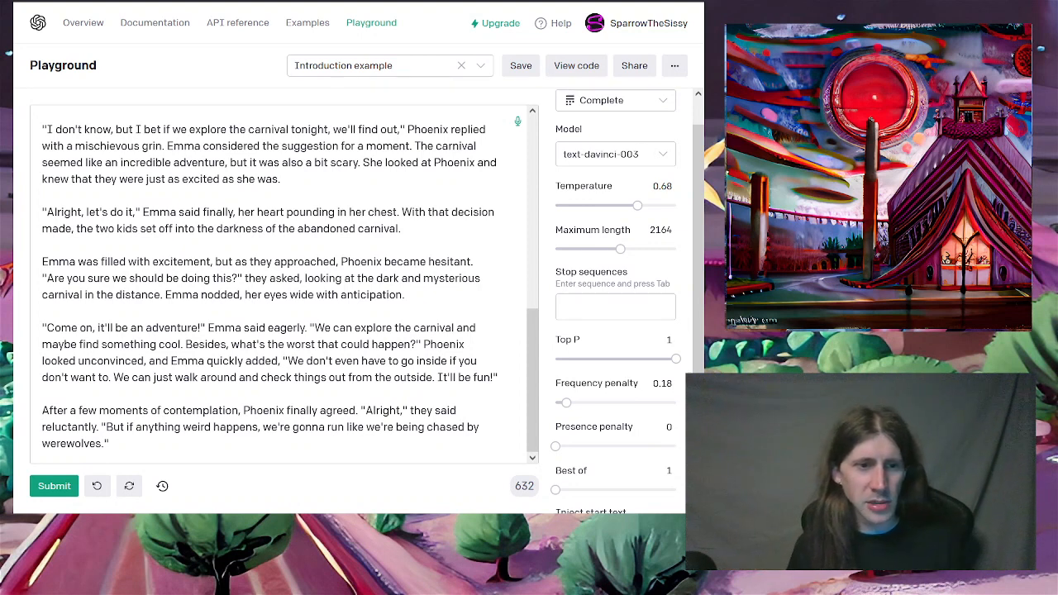
{"action": "left_click", "coordinate": [252, 388]}
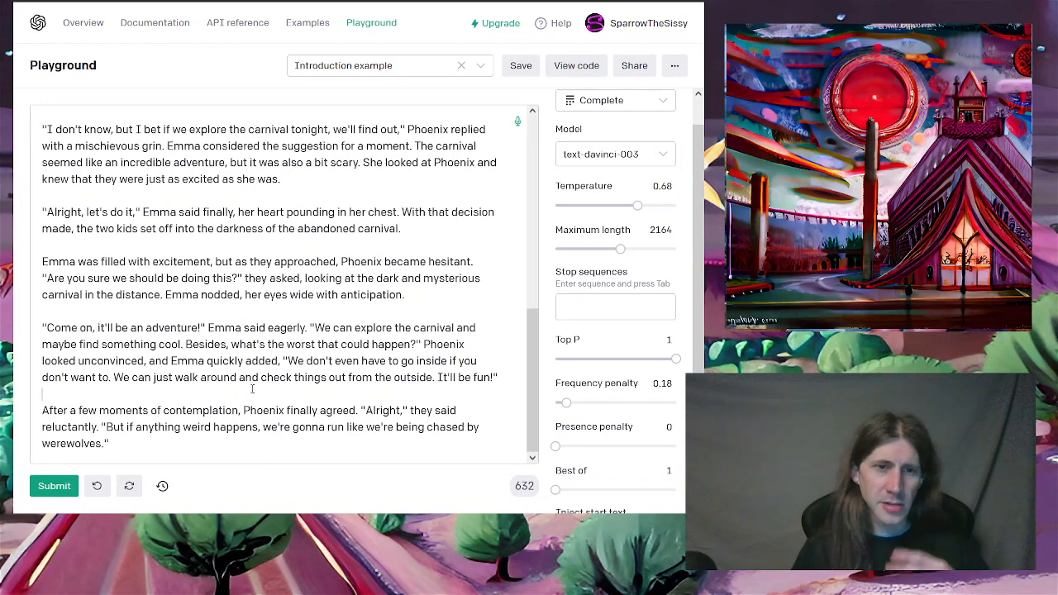
Step: Add the heading "//Scene 2" below the werewolves line that ends Scene 1, separated by a blank line
{"action": "scroll", "coordinate": [252, 389], "scroll_direction": "up", "scroll_amount": 4}
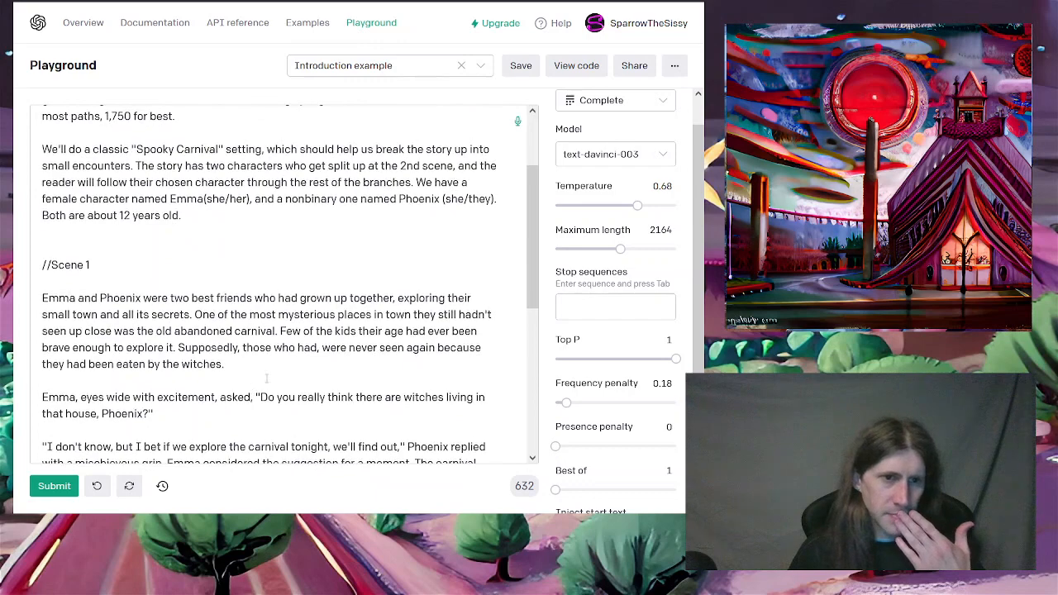
{"action": "scroll", "coordinate": [252, 390], "scroll_direction": "down", "scroll_amount": 5}
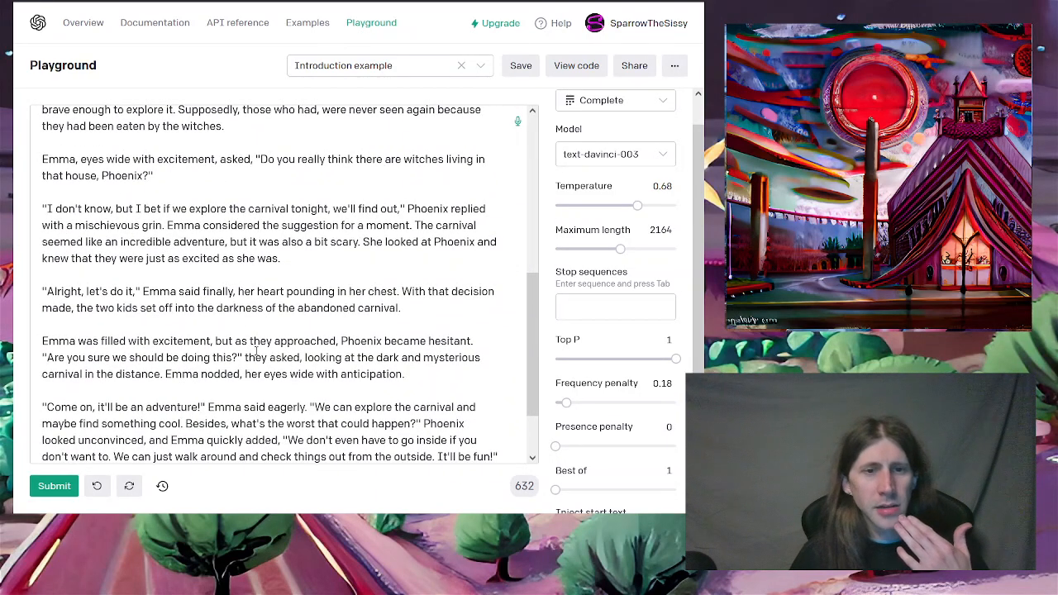
{"action": "scroll", "coordinate": [267, 335], "scroll_direction": "down", "scroll_amount": 2}
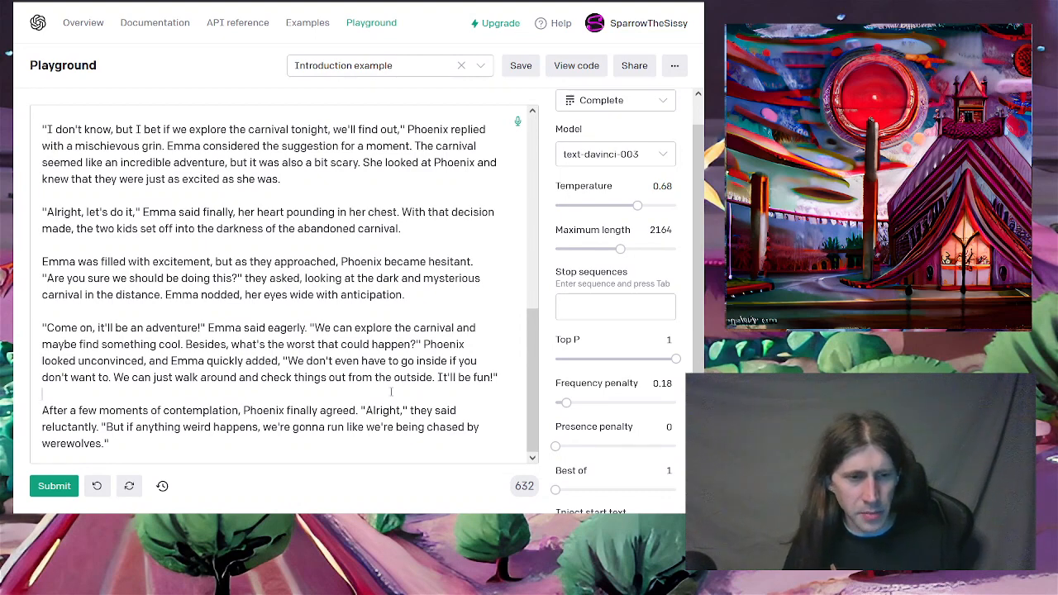
{"action": "scroll", "coordinate": [381, 377], "scroll_direction": "up", "scroll_amount": 2}
{"action": "scroll", "coordinate": [381, 376], "scroll_direction": "up", "scroll_amount": 1}
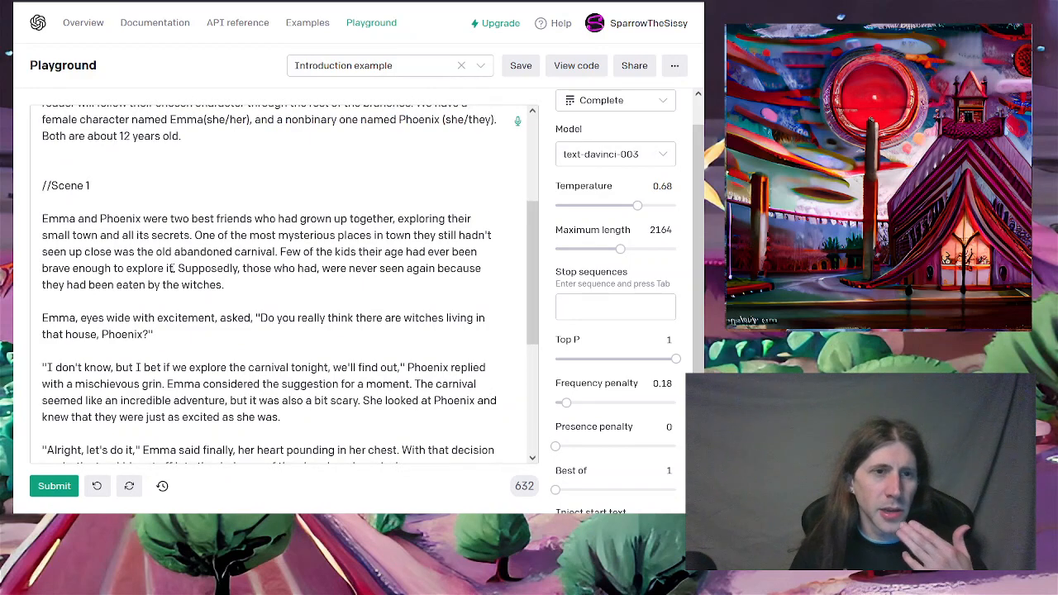
{"action": "scroll", "coordinate": [170, 268], "scroll_direction": "down", "scroll_amount": 3}
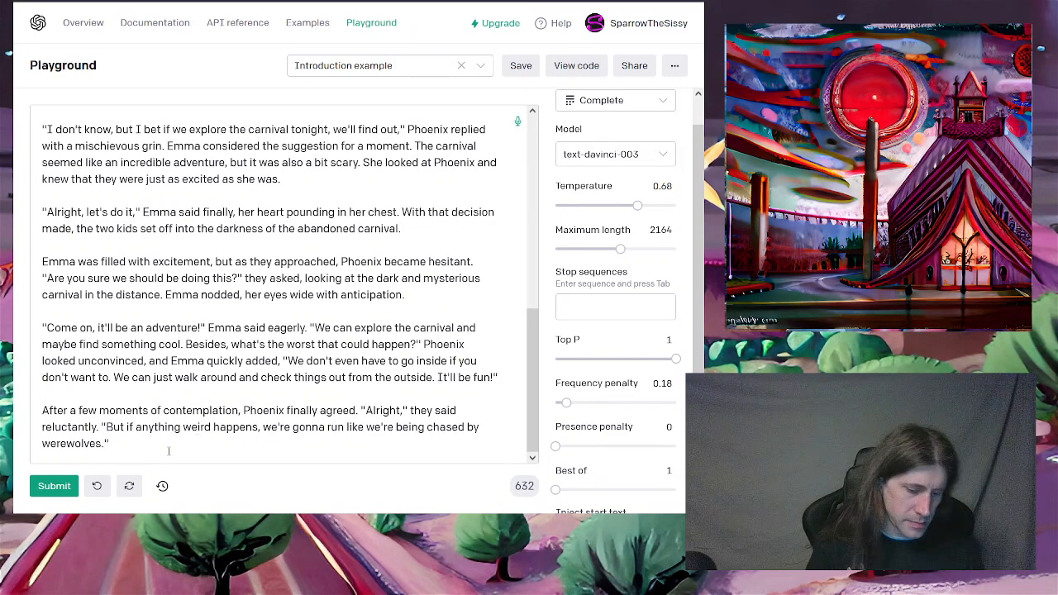
{"action": "key", "text": "Return"}
{"action": "key", "text": "Return"}
{"action": "type", "text": "//Scene"}
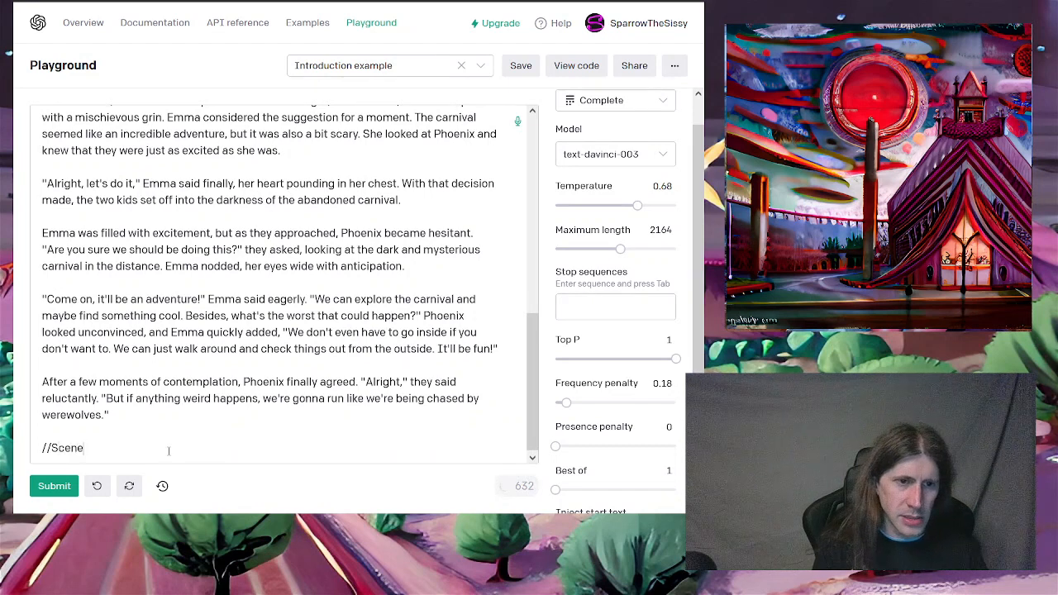
{"action": "type", "text": " 2"}
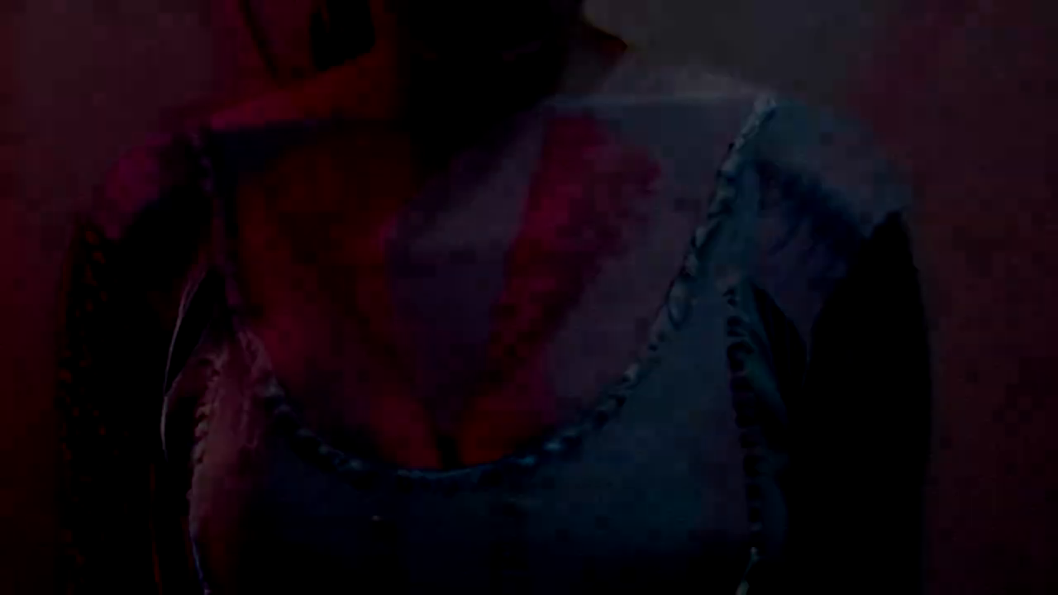